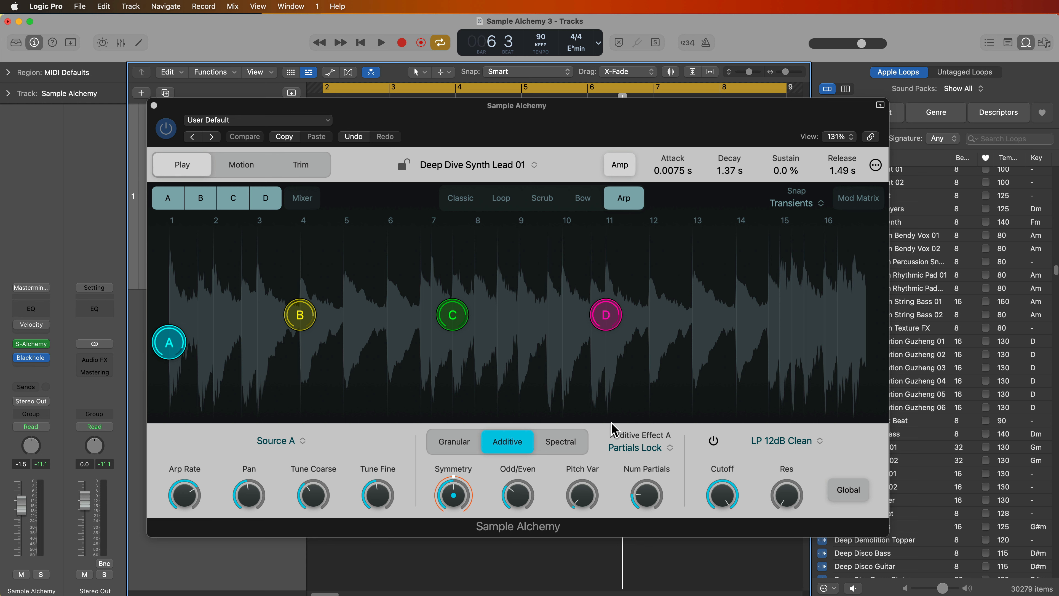
# Recall Sample Alchemy's default settings and load the Apple Loop Mastermind Clarinet 01 into it, searching the loops for "mastermind".
pyautogui.click(328, 120)
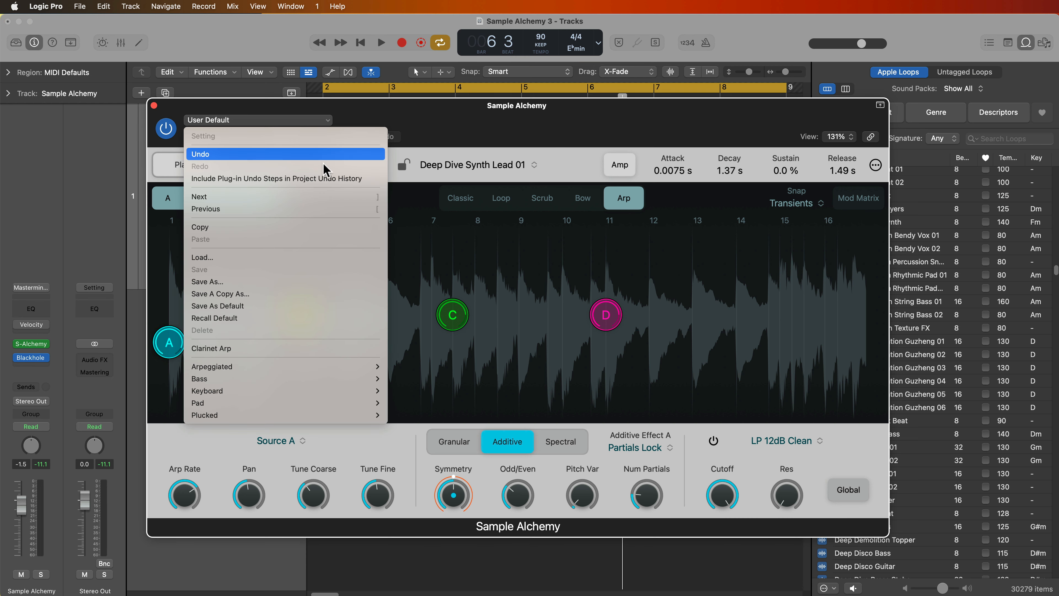
pyautogui.click(289, 318)
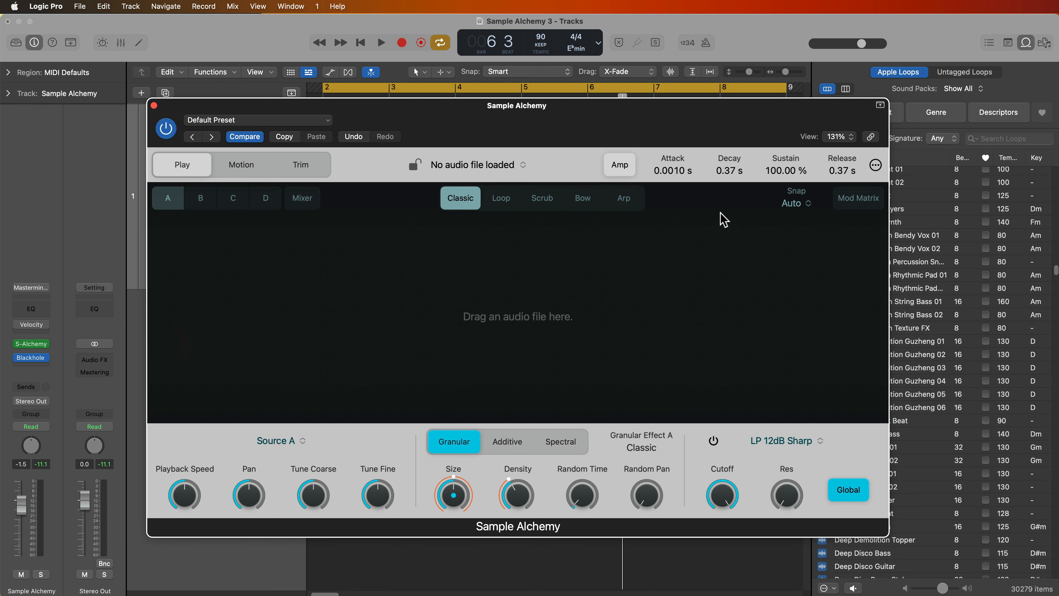
pyautogui.click(1005, 138)
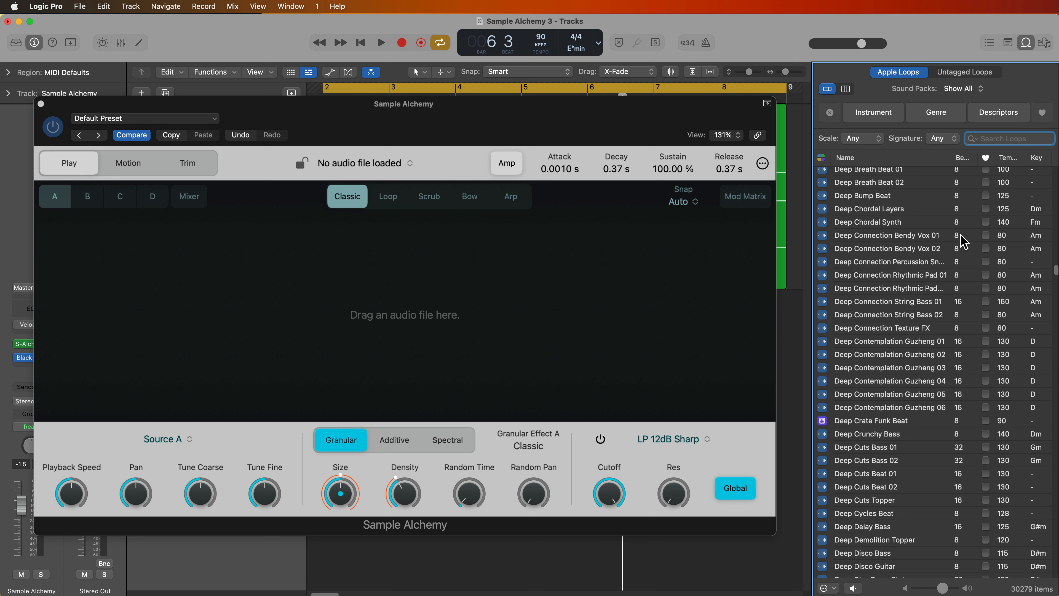
pyautogui.write('mastermind')
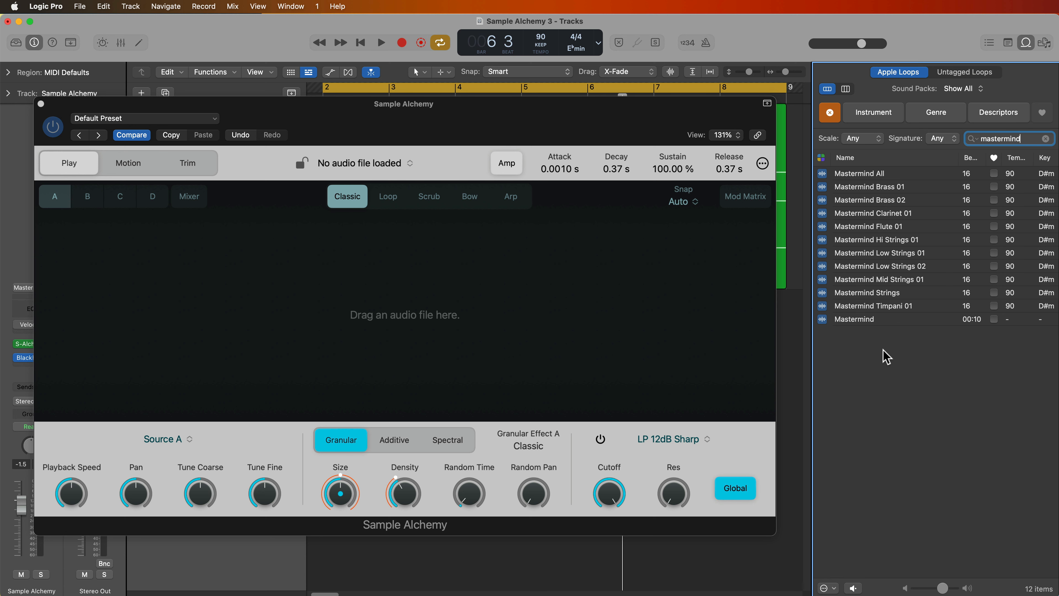
pyautogui.click(888, 214)
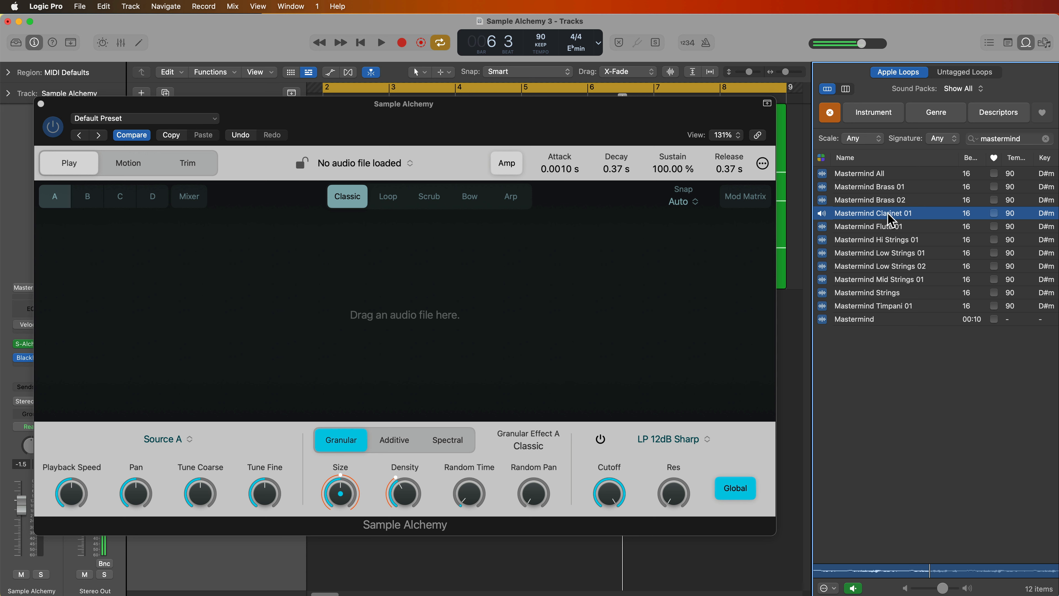
pyautogui.click(889, 219)
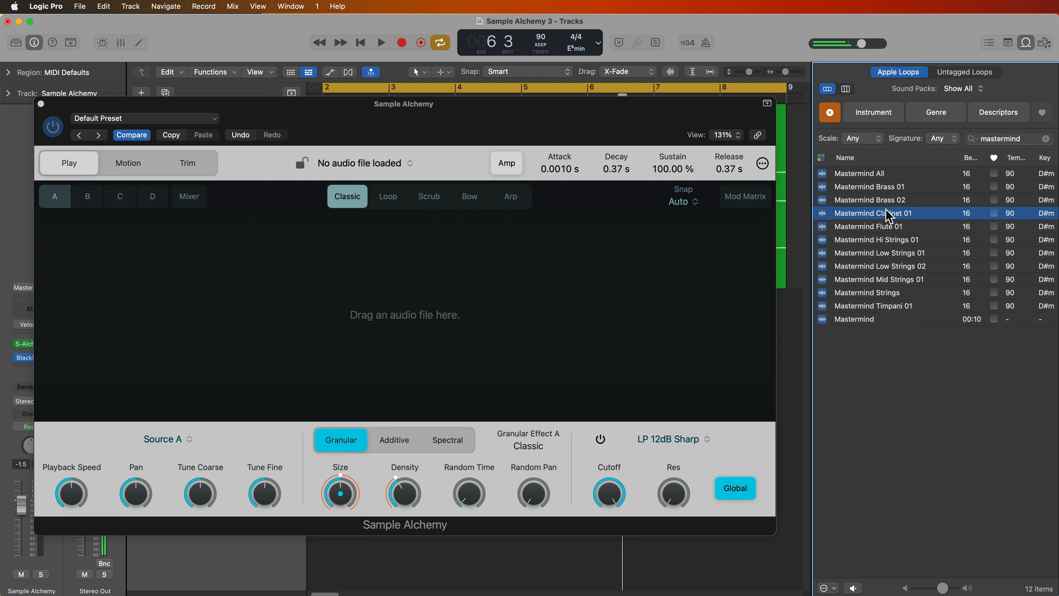
pyautogui.moveTo(889, 216); pyautogui.dragTo(429, 288)
pyautogui.moveTo(516, 123); pyautogui.dragTo(663, 108)
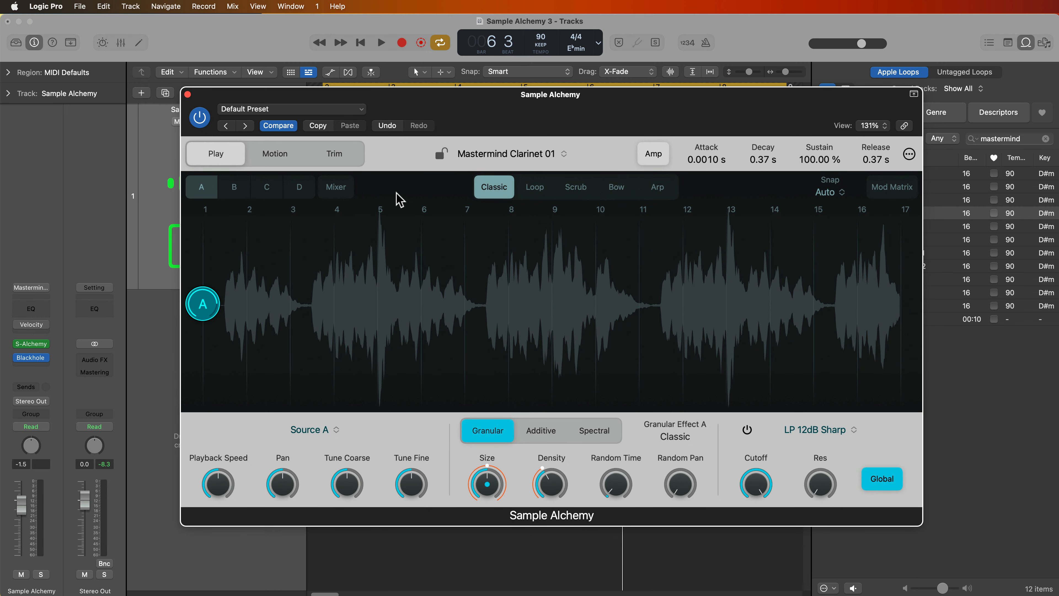
# Trim the clarinet sample with snap set to Transients, from its first note before beat 2 to about halfway between beats 7 and 8.
pyautogui.click(345, 155)
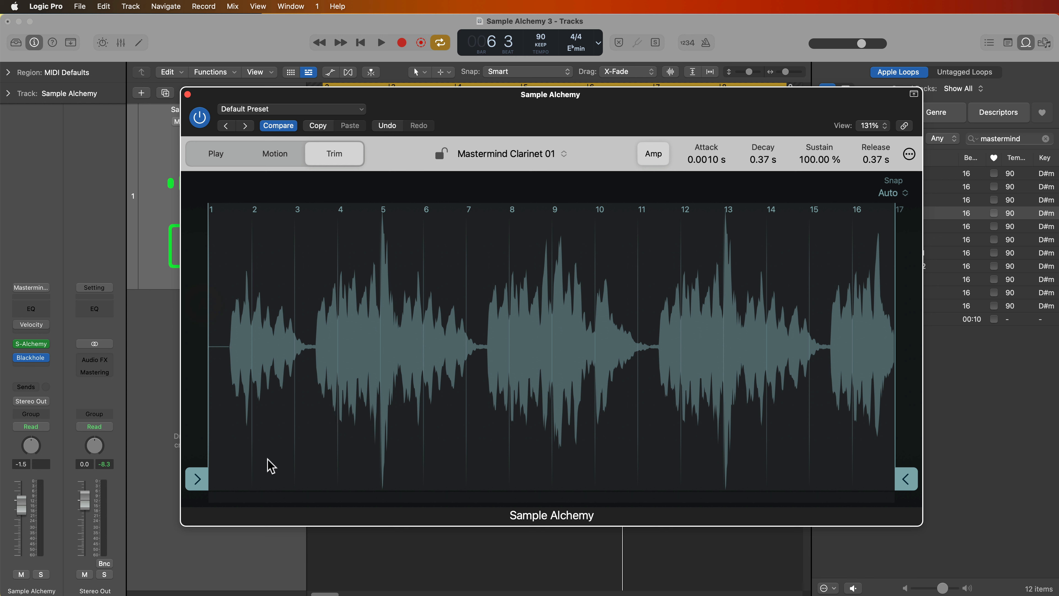
pyautogui.click(889, 195)
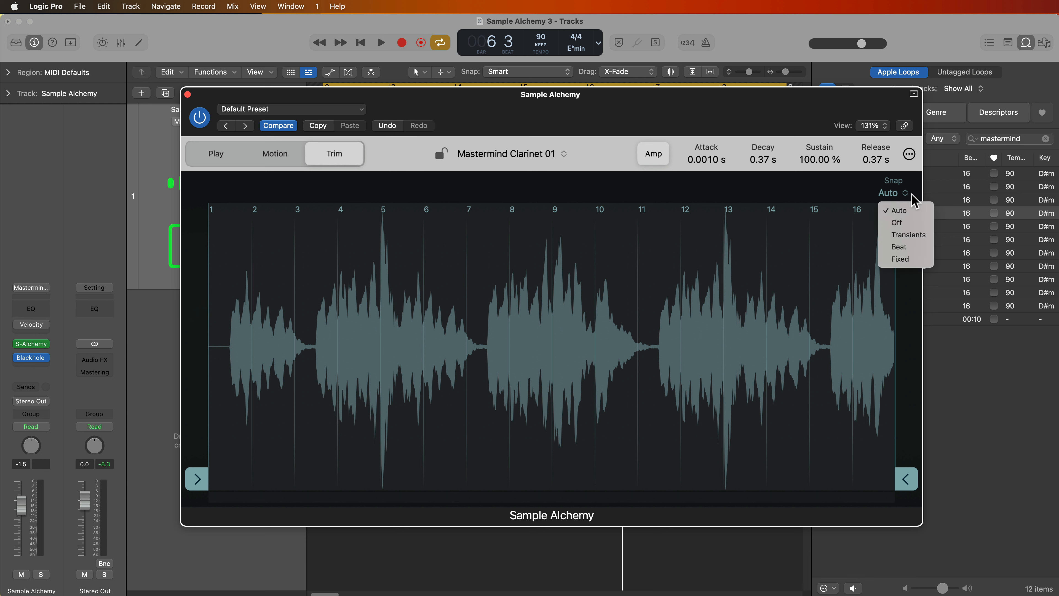
pyautogui.click(908, 235)
pyautogui.moveTo(200, 477); pyautogui.dragTo(217, 484)
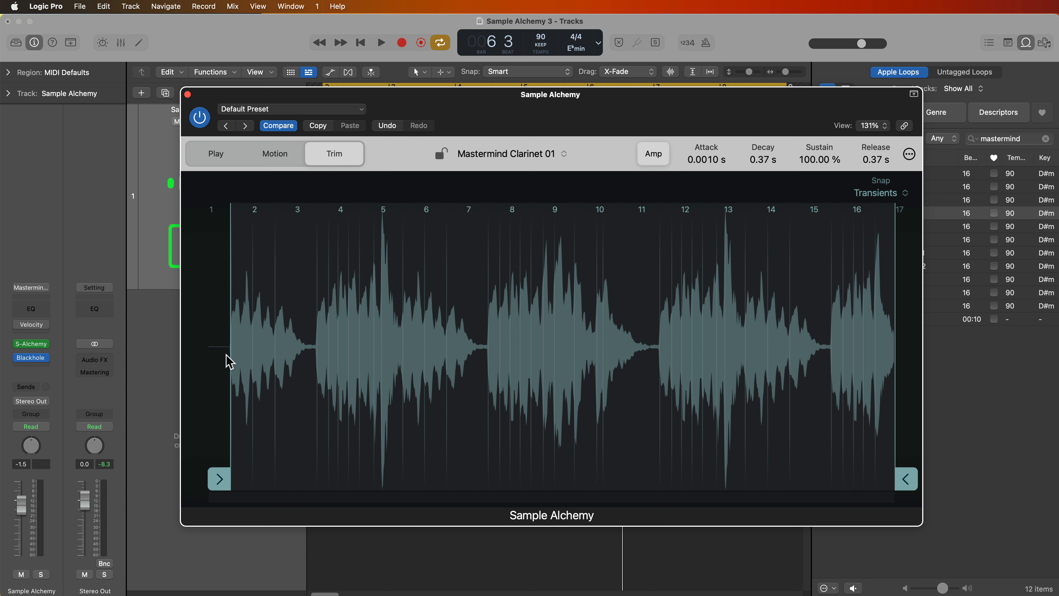
pyautogui.moveTo(906, 478); pyautogui.dragTo(494, 467)
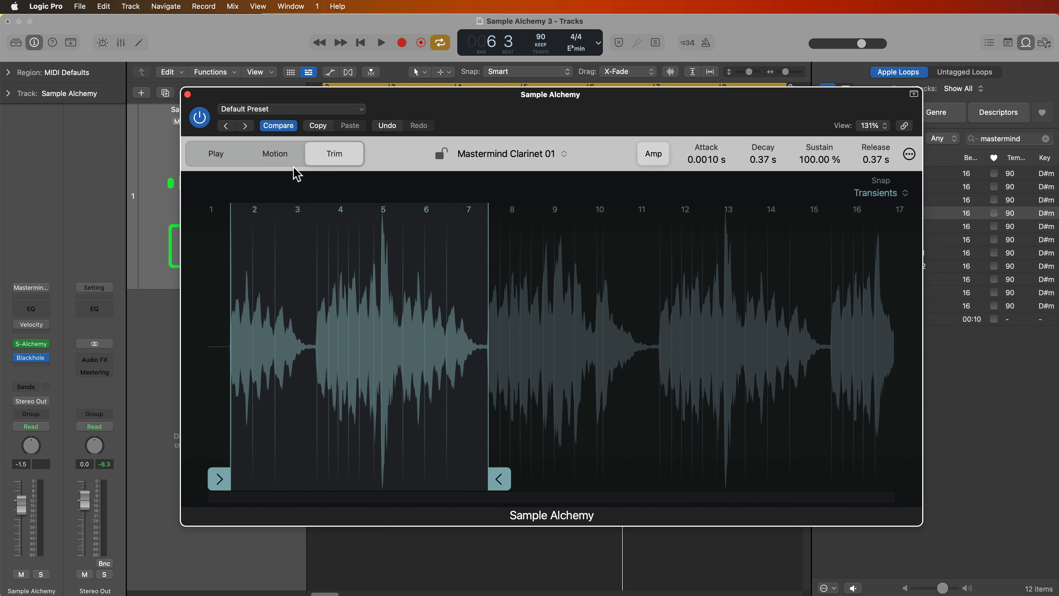
pyautogui.click(234, 155)
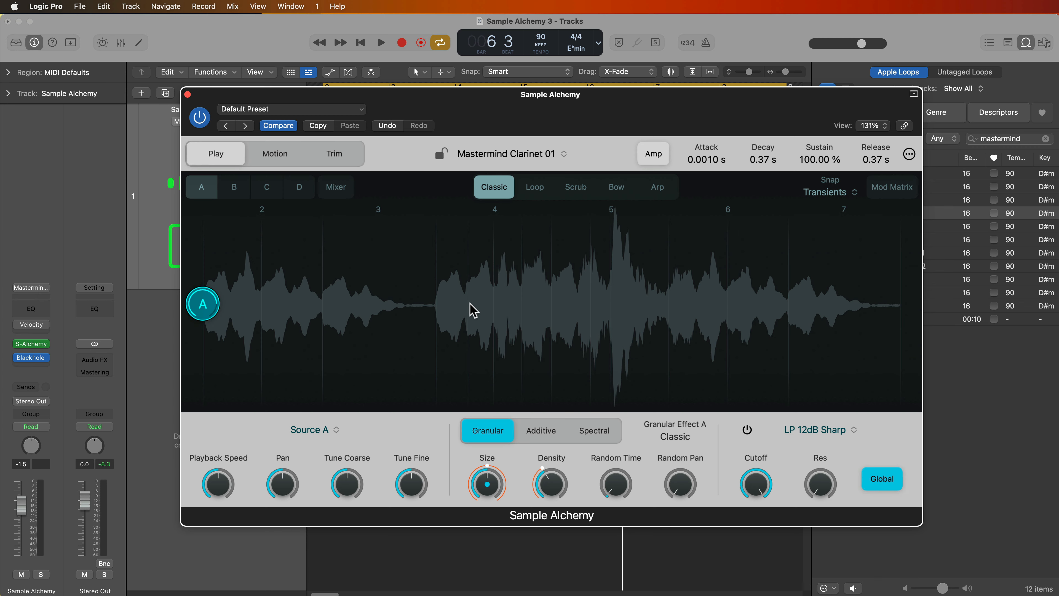
pyautogui.click(819, 192)
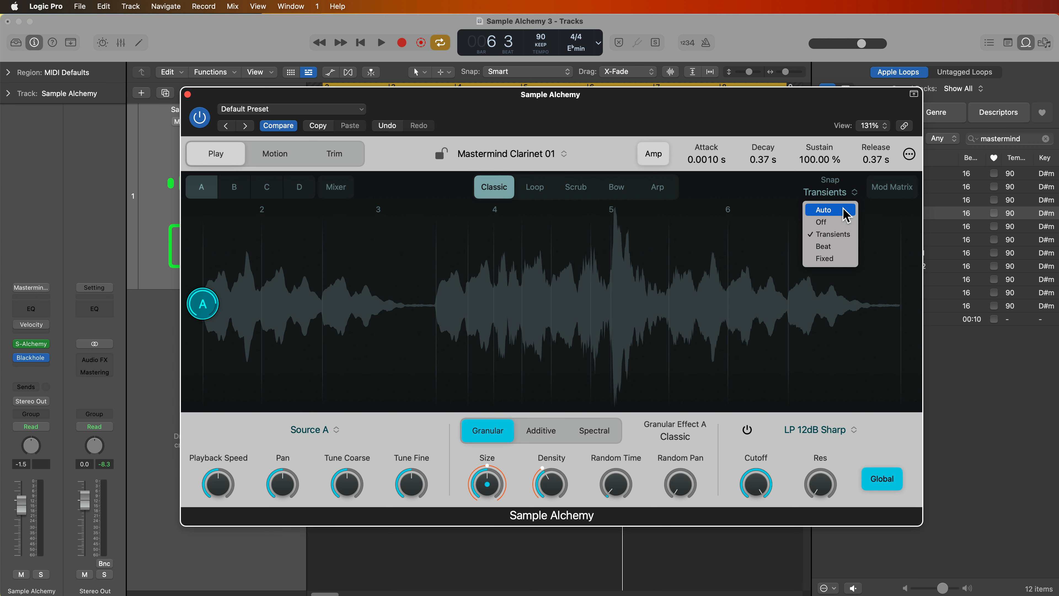
pyautogui.click(661, 117)
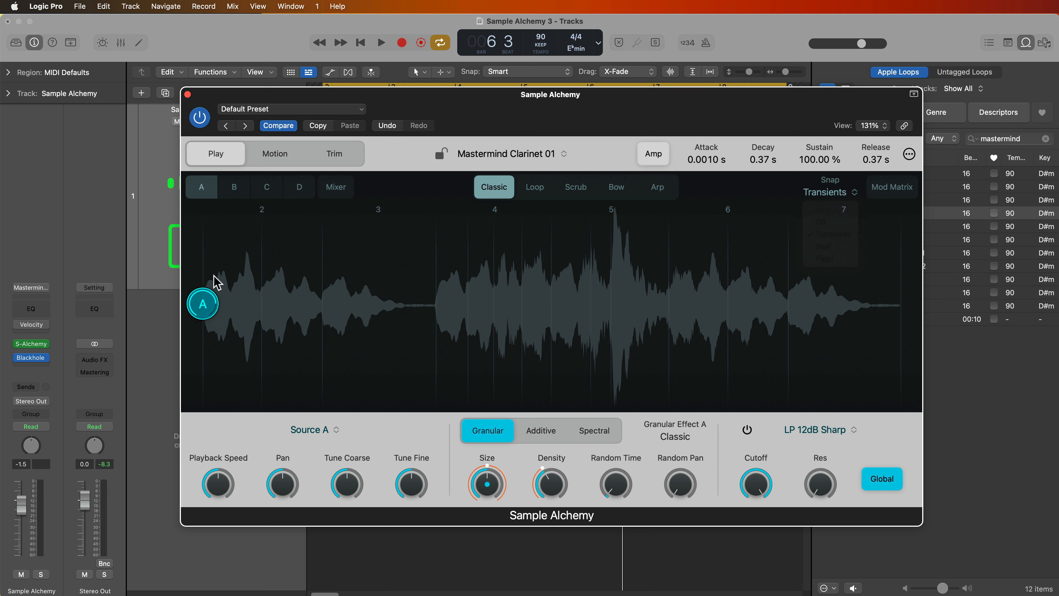
# Play back the trimmed clarinet in Classic mode and examine the chord notes in the Sample Alchemy MIDI region.
pyautogui.moveTo(207, 317)
pyautogui.mouseDown()
pyautogui.moveTo(325, 310)
pyautogui.moveTo(204, 312)
pyautogui.moveTo(208, 284)
pyautogui.moveTo(208, 297)
pyautogui.mouseUp()
pyautogui.press('space')
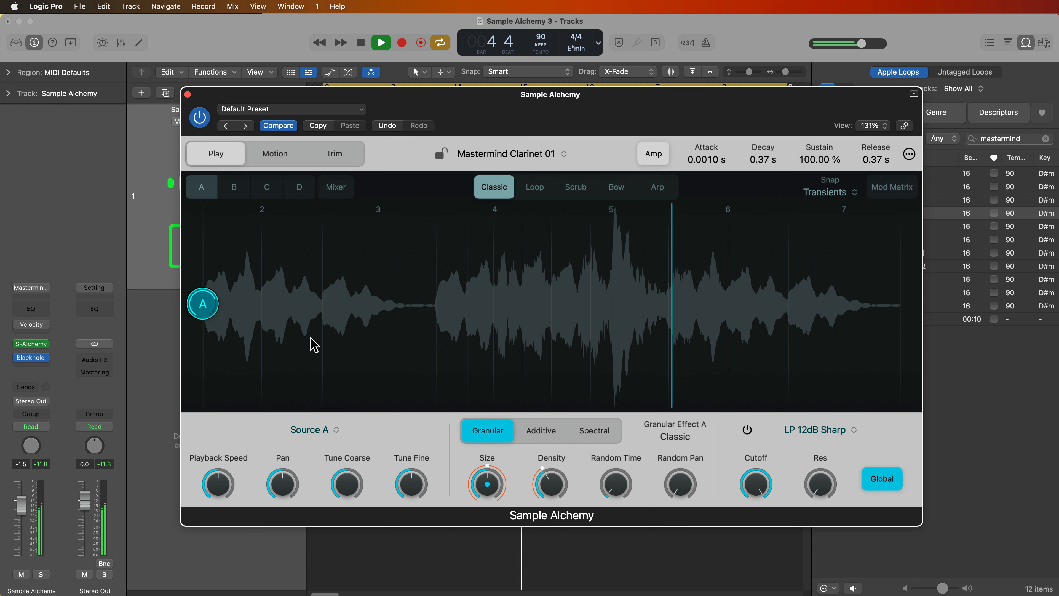
pyautogui.press('space')
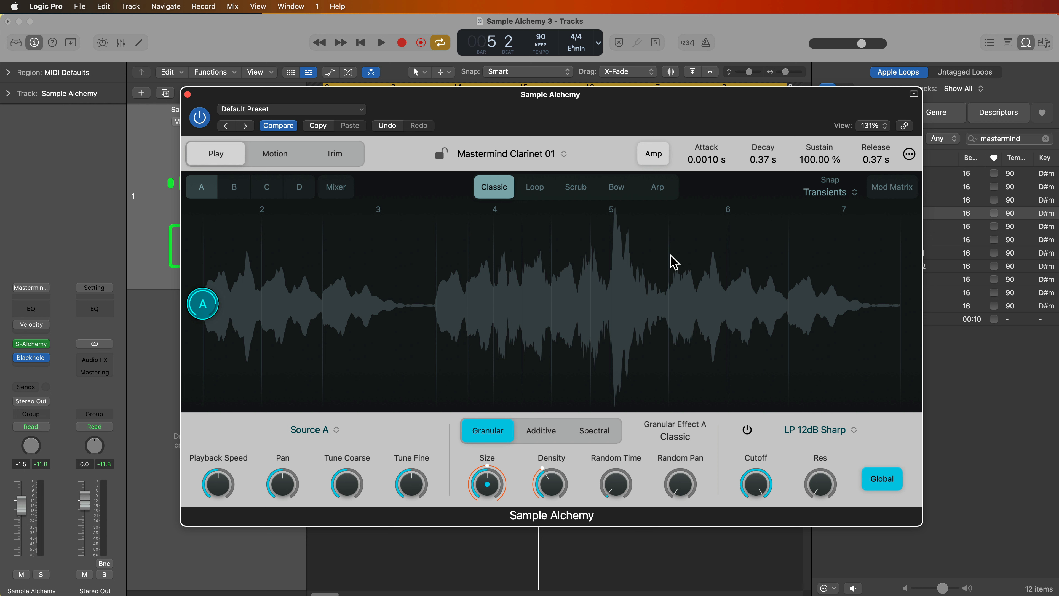
pyautogui.moveTo(636, 100); pyautogui.dragTo(641, 333)
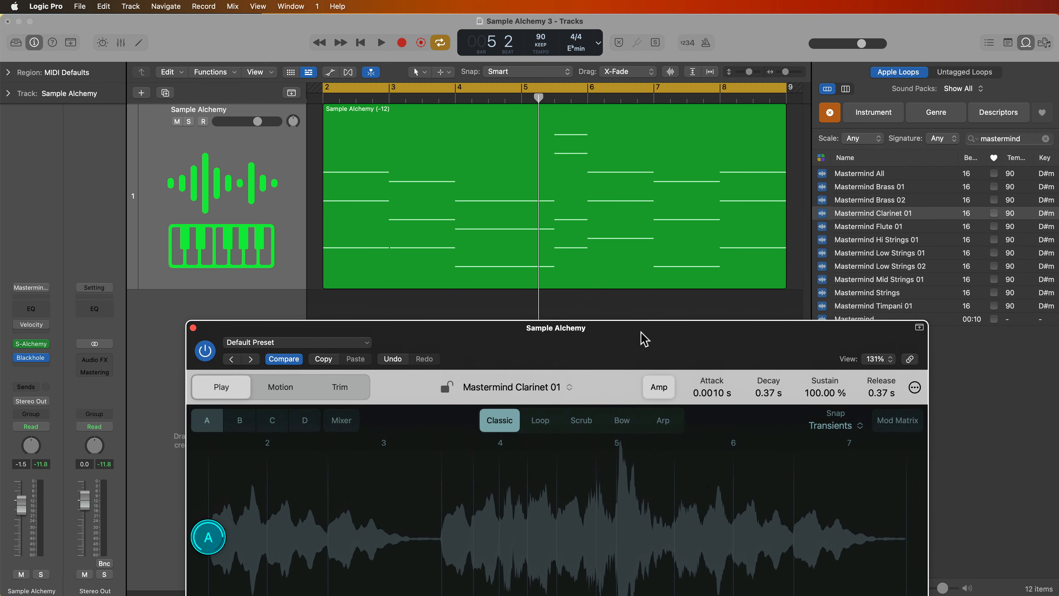
pyautogui.click(413, 211)
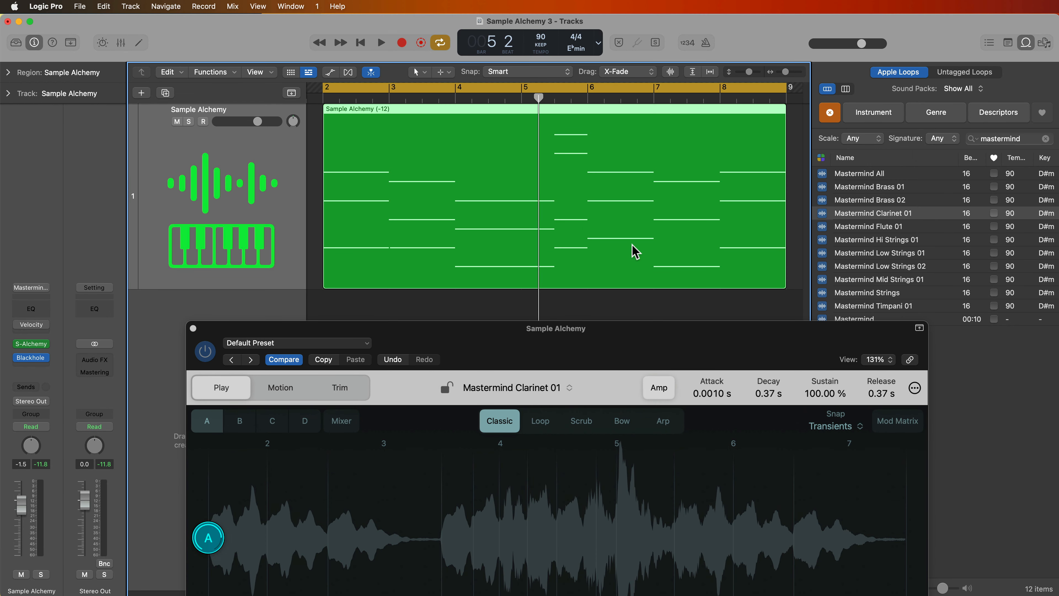
pyautogui.moveTo(633, 324); pyautogui.dragTo(611, 103)
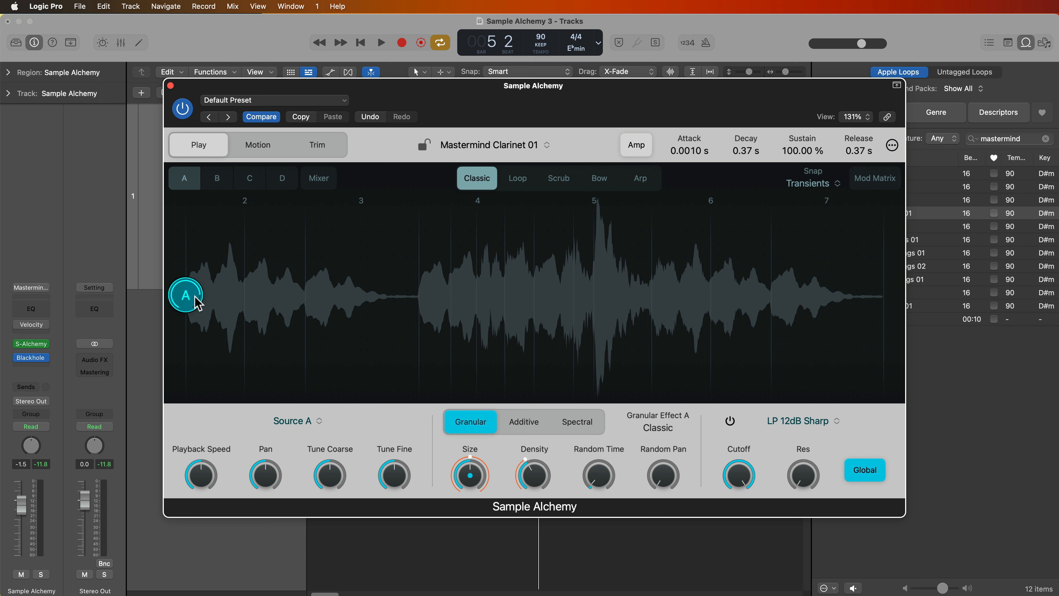
# Switch source A to Loop mode, end the loop at the transient midway between beats 3 and 4, and audition it.
pyautogui.click(524, 180)
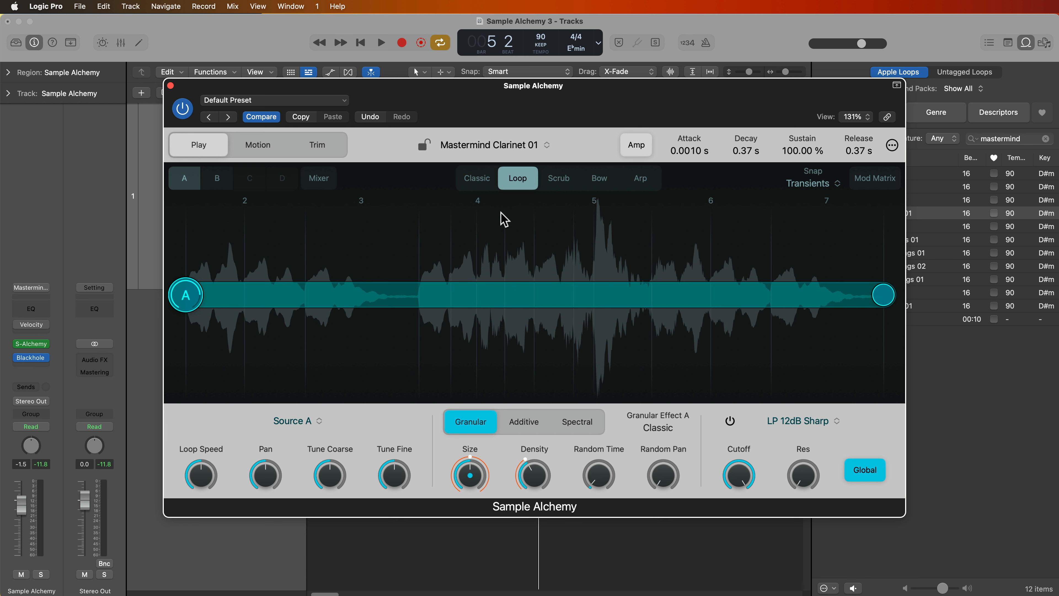
pyautogui.moveTo(883, 295); pyautogui.dragTo(418, 294)
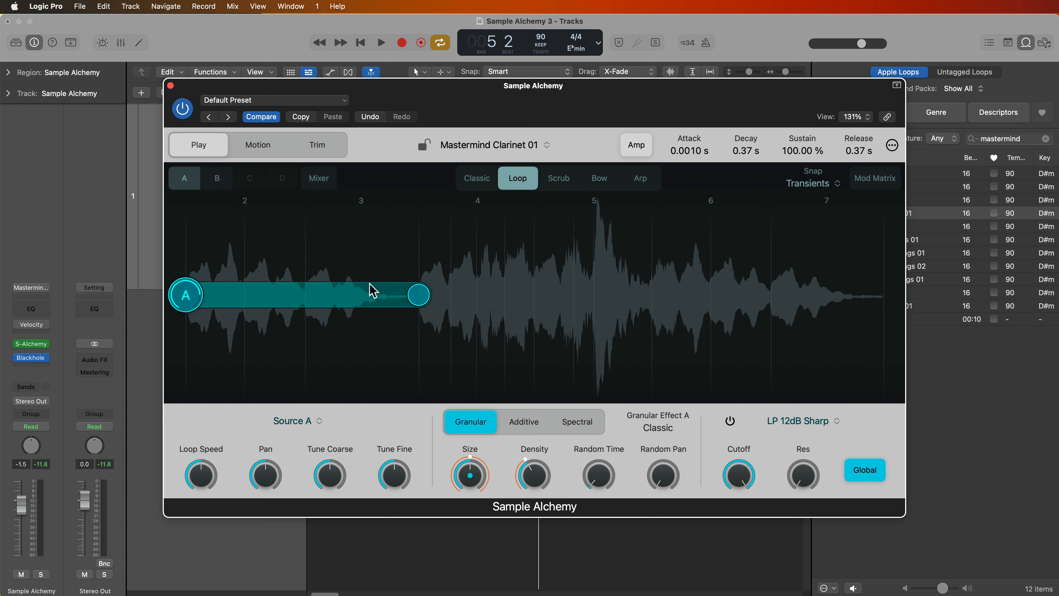
pyautogui.press('space')
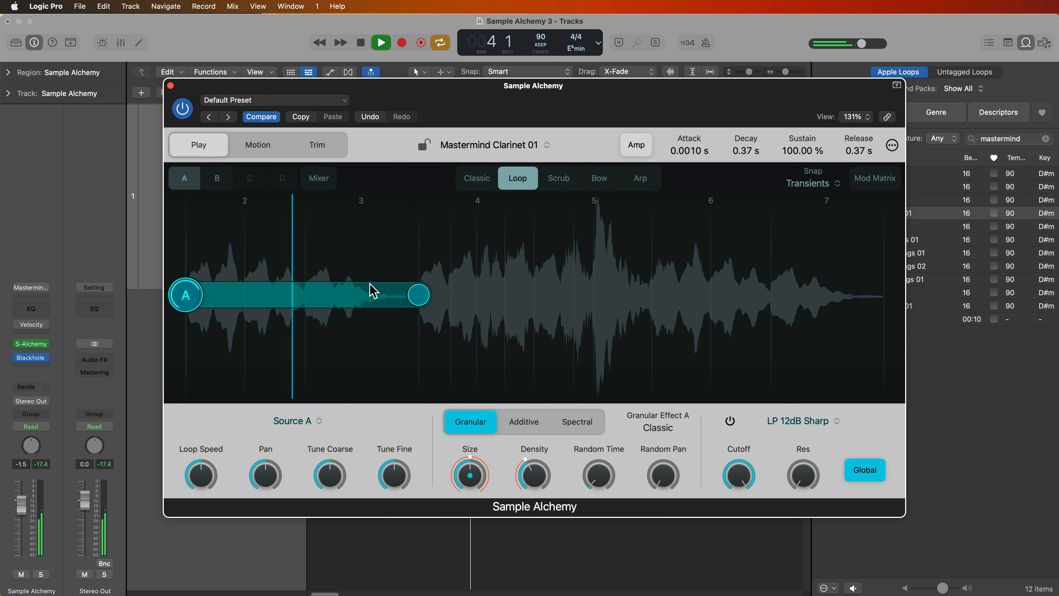
pyautogui.press('space')
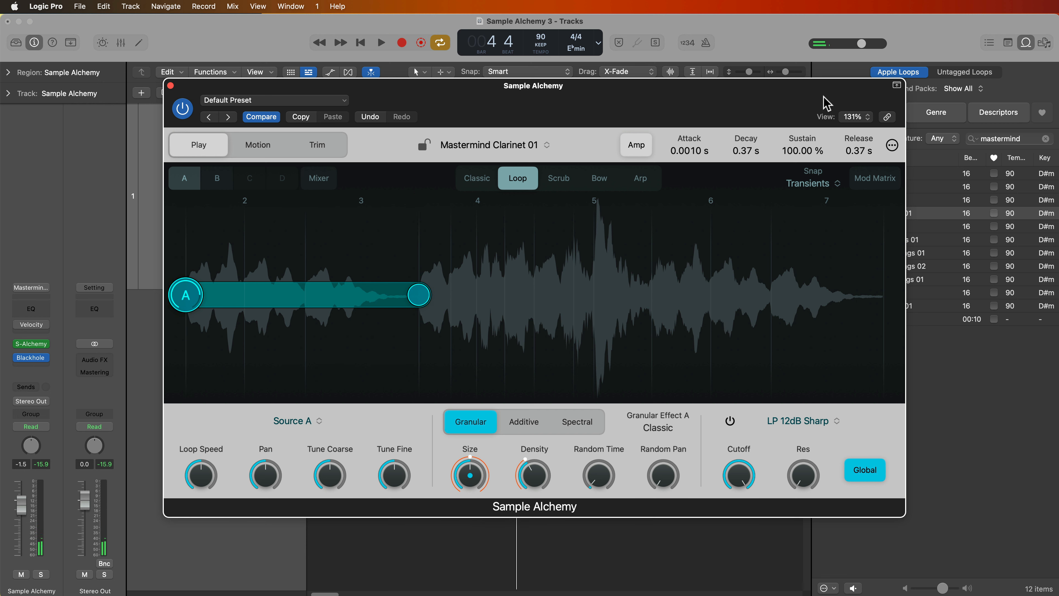
# Raise Sample Alchemy's global volume to -5.51 dB.
pyautogui.click(893, 149)
pyautogui.click(909, 159)
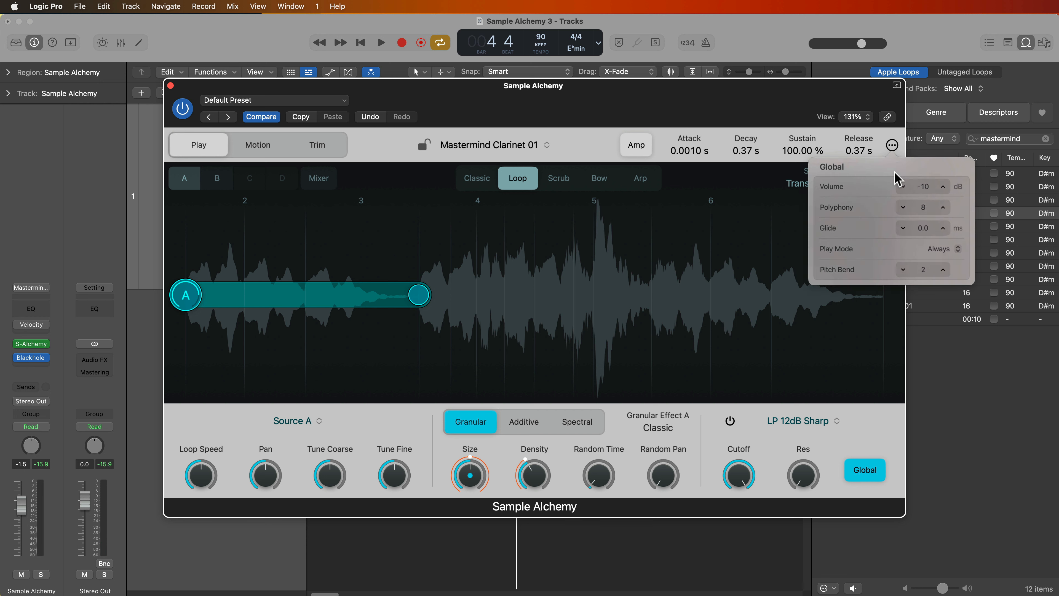
pyautogui.moveTo(929, 196); pyautogui.dragTo(947, 173)
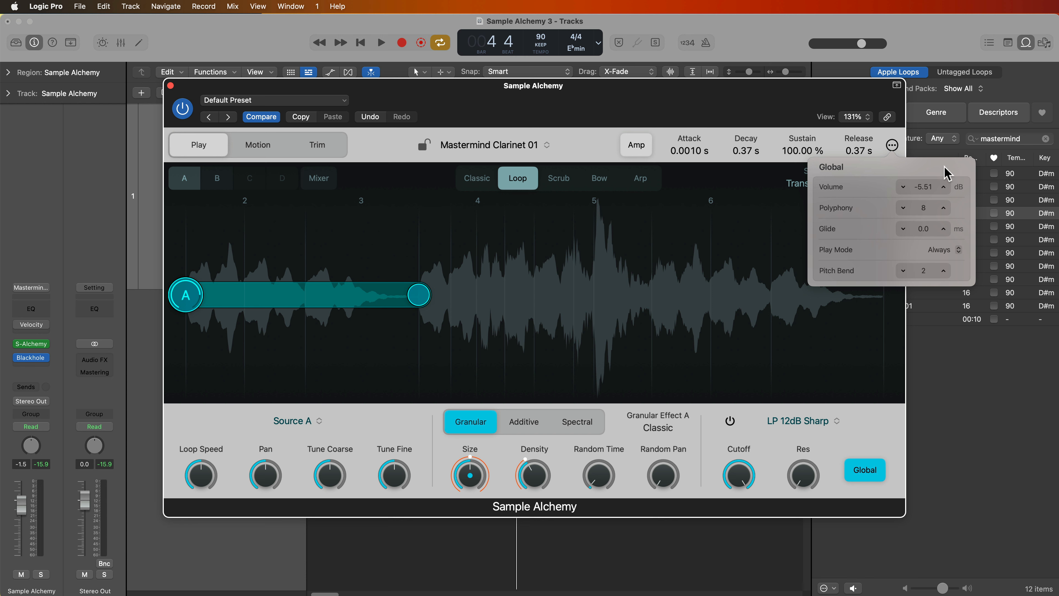
pyautogui.click(838, 93)
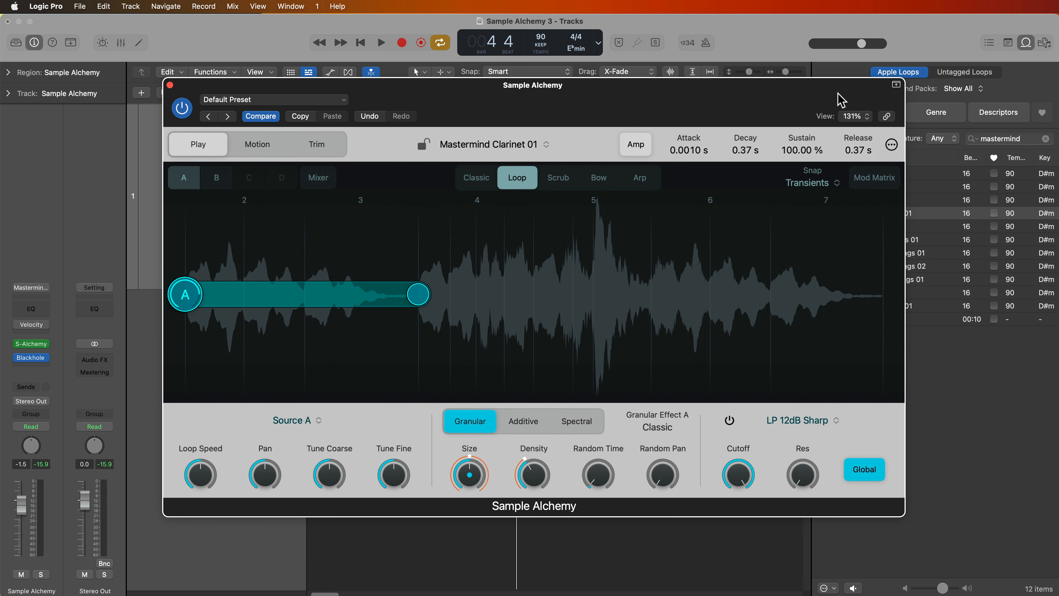
pyautogui.moveTo(811, 91); pyautogui.dragTo(810, 95)
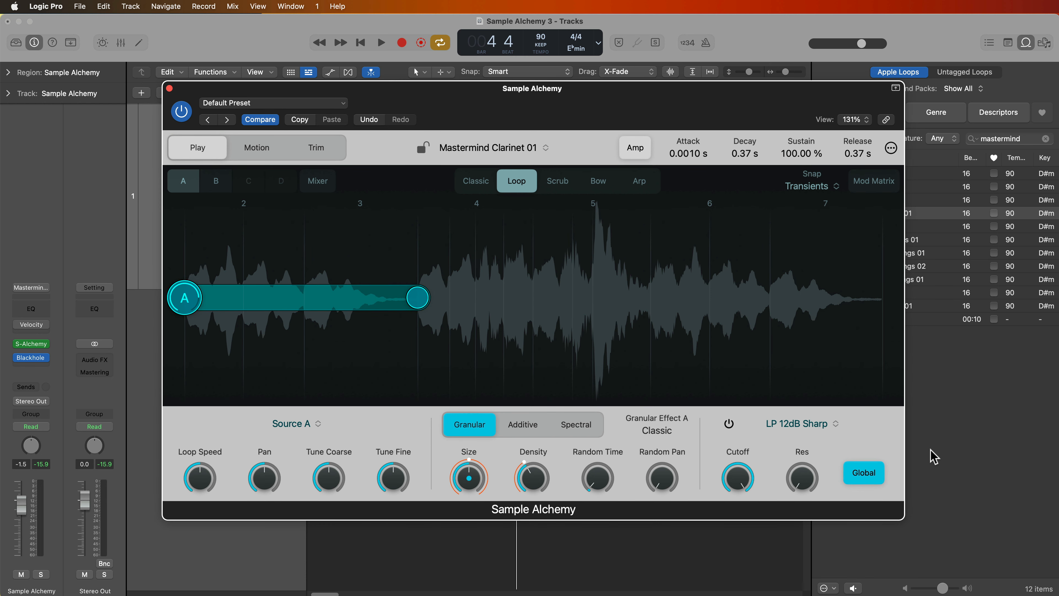
# Lower the Blackhole reverb's mix to 24 and listen to the looped clarinet through it.
pyautogui.click(30, 361)
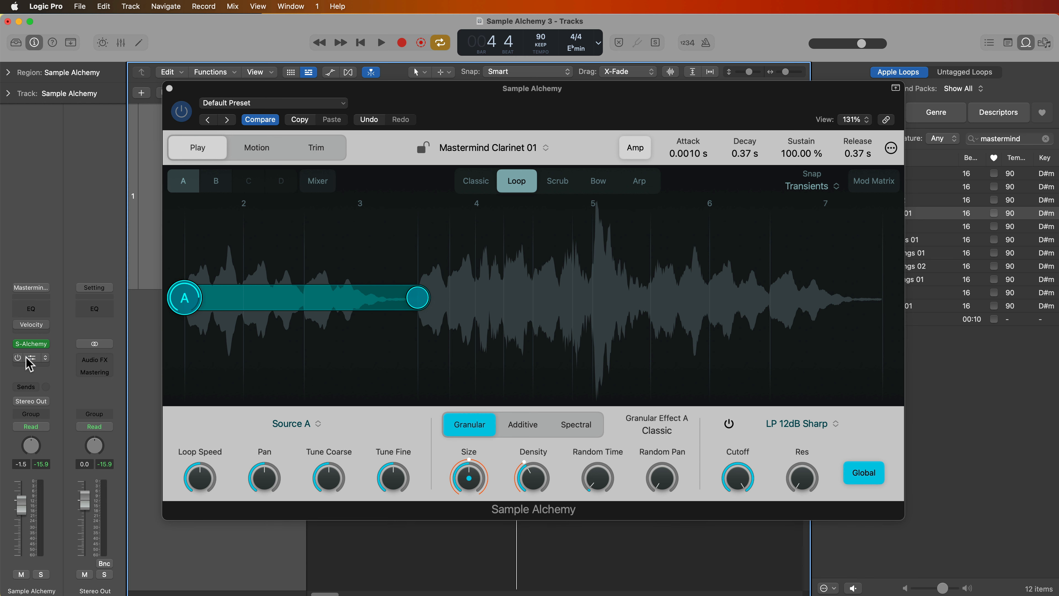
pyautogui.click(32, 359)
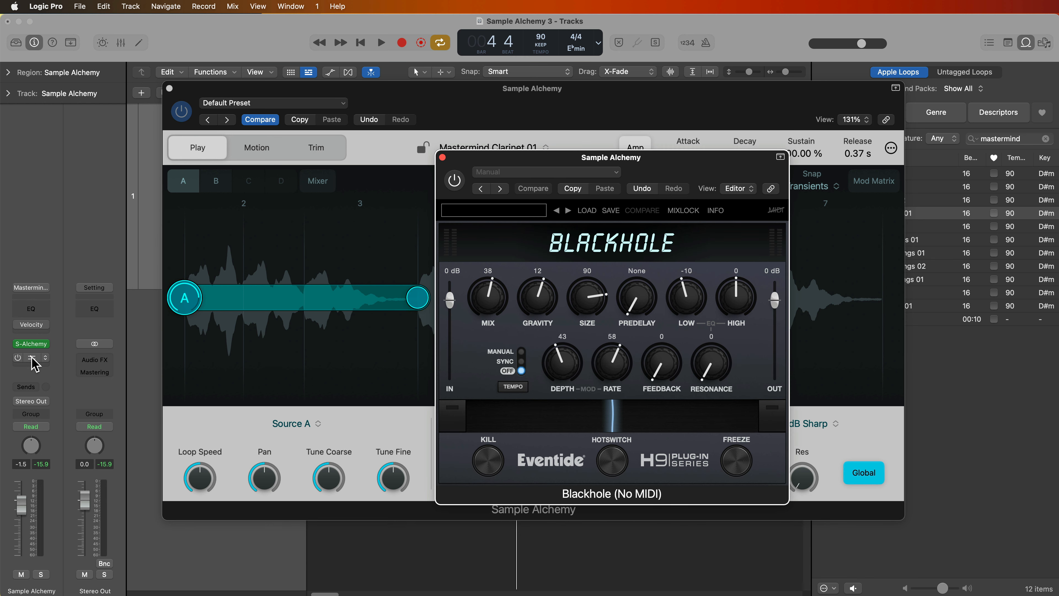
pyautogui.click(33, 359)
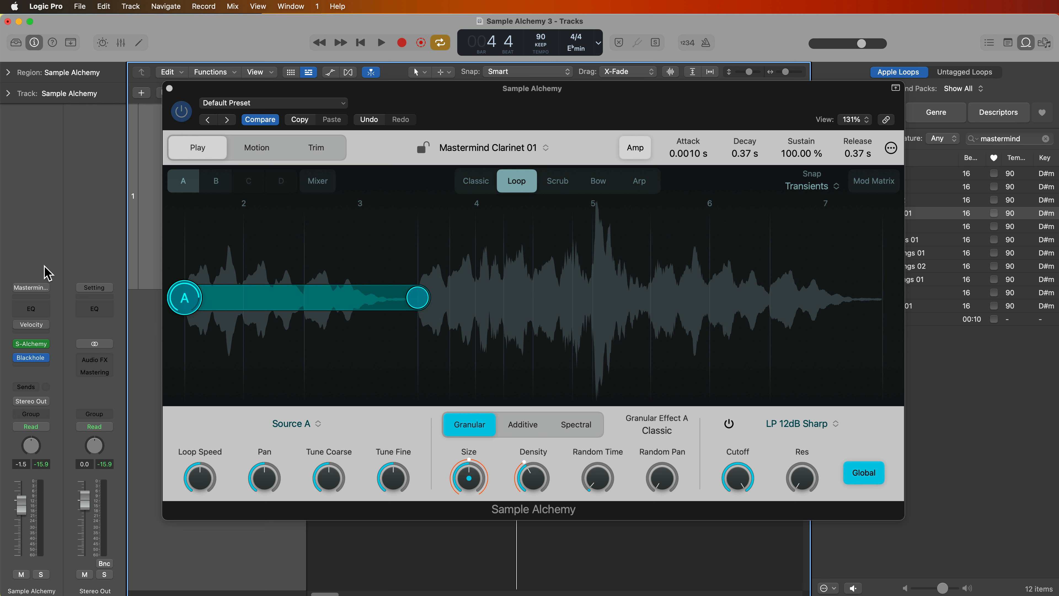
pyautogui.press('space')
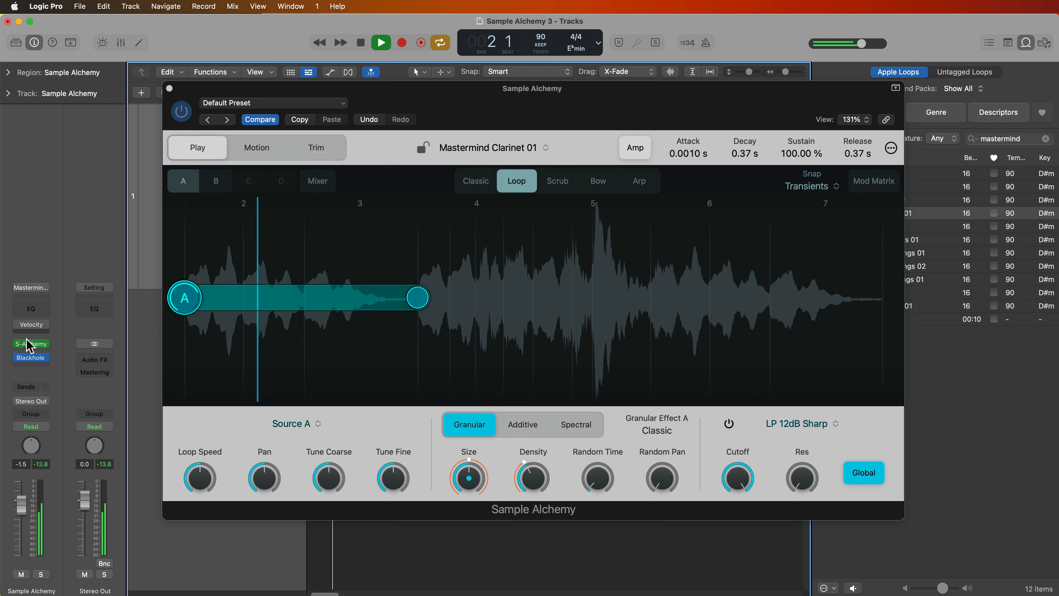
pyautogui.click(31, 358)
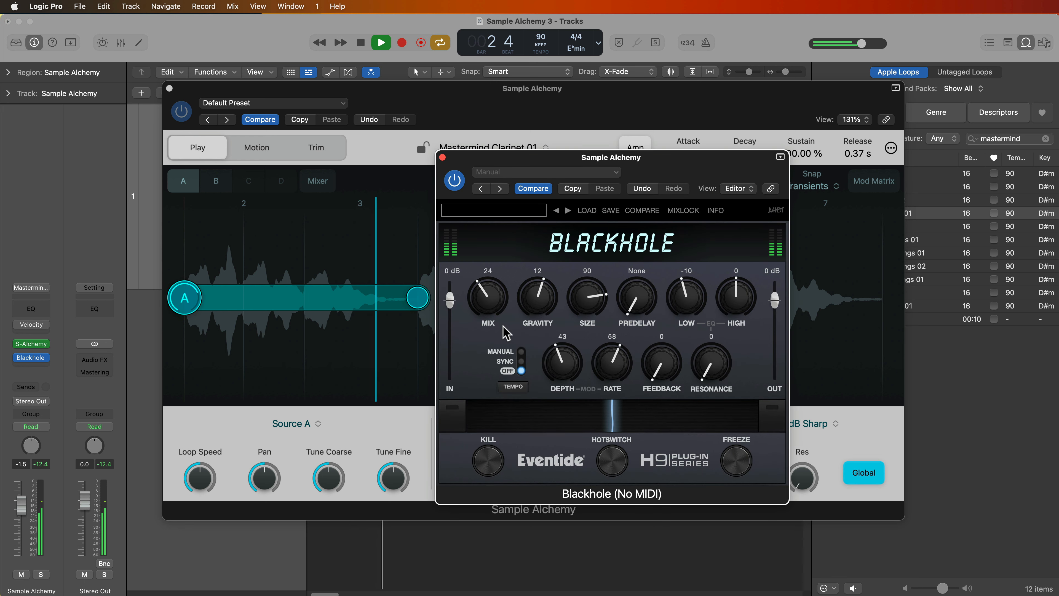
pyautogui.click(443, 157)
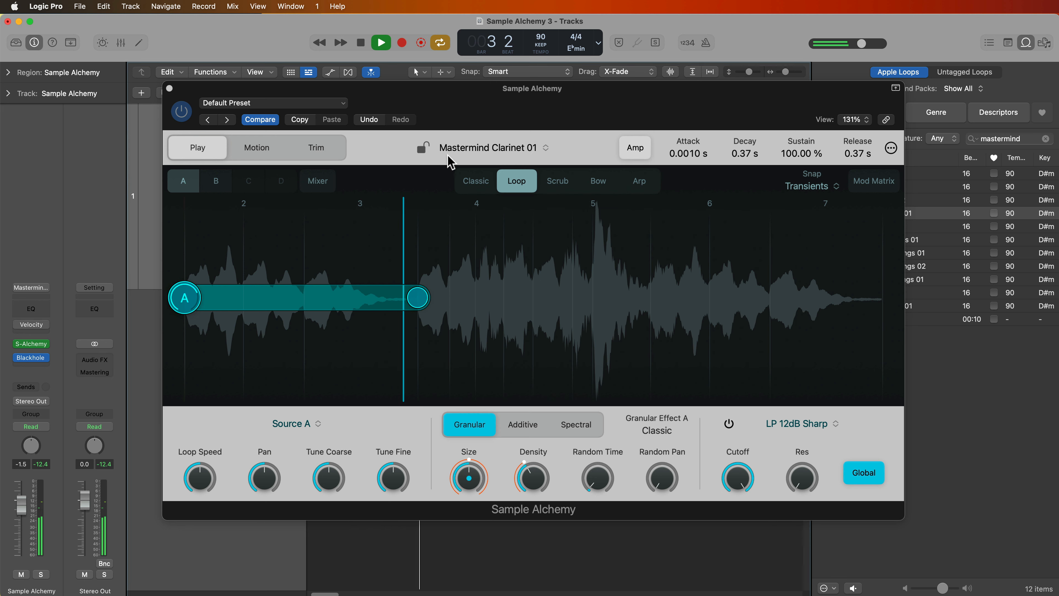
pyautogui.click(636, 107)
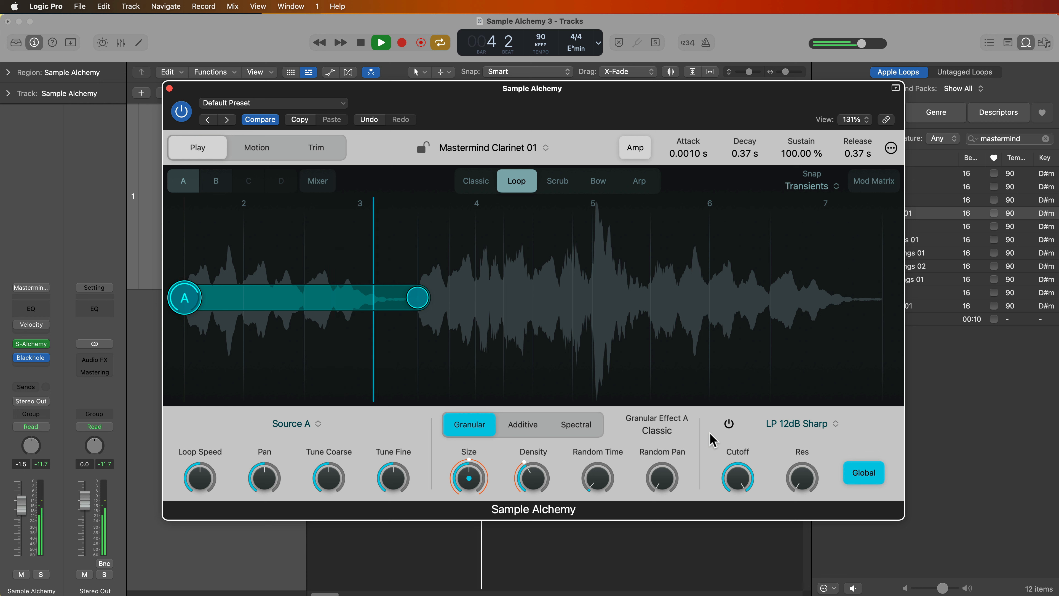
pyautogui.press('space')
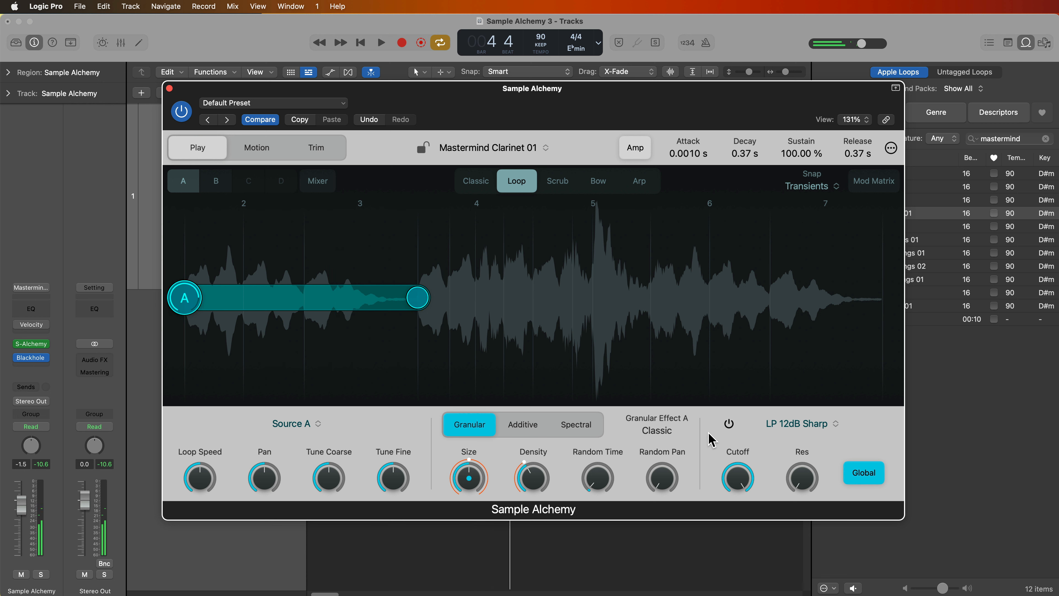
# Enable source B, loop it in reverse from the transient midway between beats 3 and 4 back to beat 2, and audition it.
pyautogui.click(218, 186)
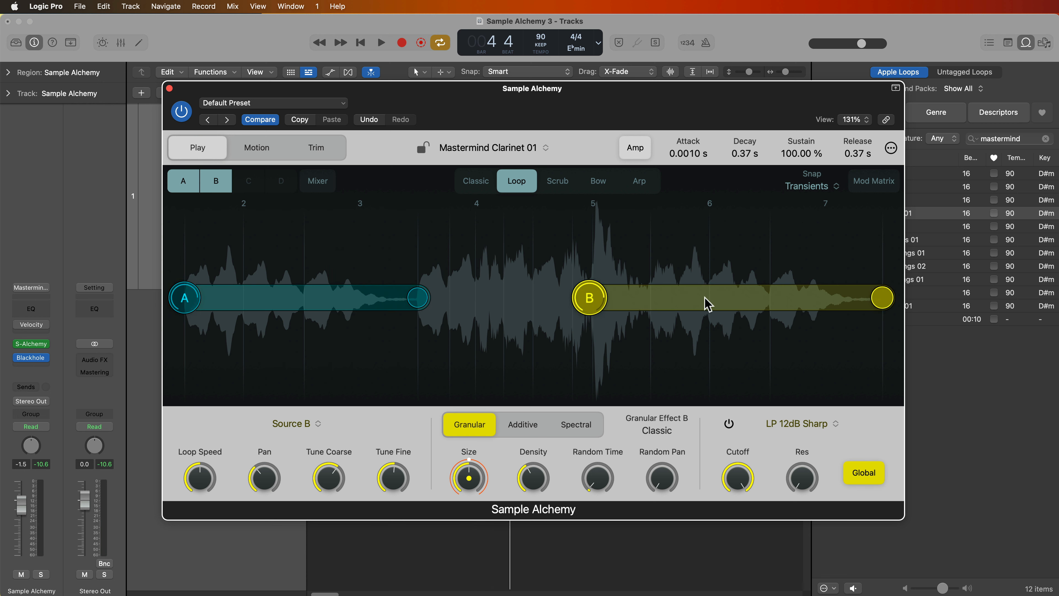
pyautogui.moveTo(708, 303); pyautogui.dragTo(535, 347)
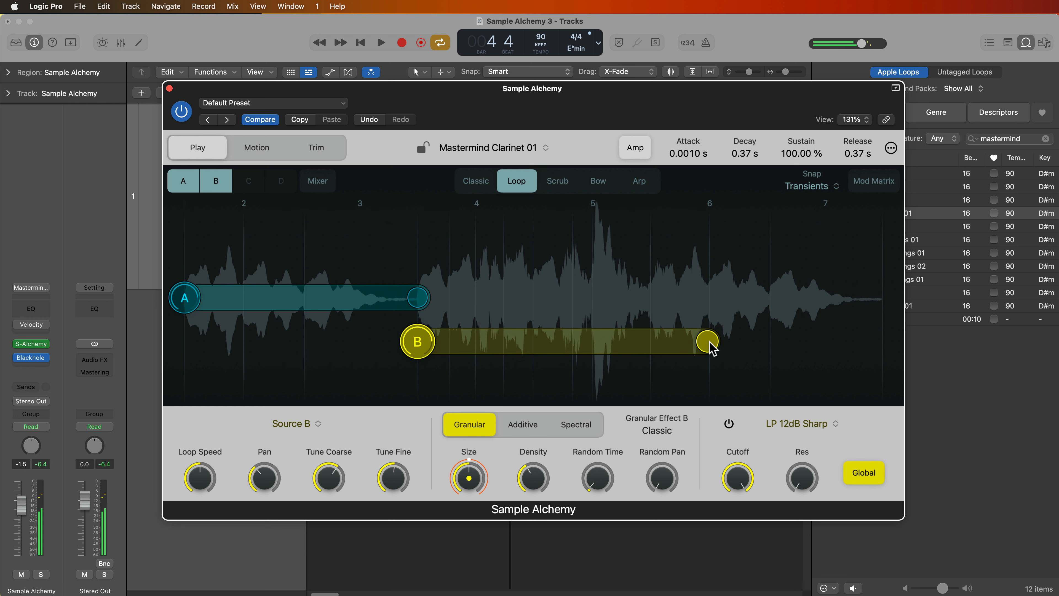
pyautogui.moveTo(711, 346); pyautogui.dragTo(243, 346)
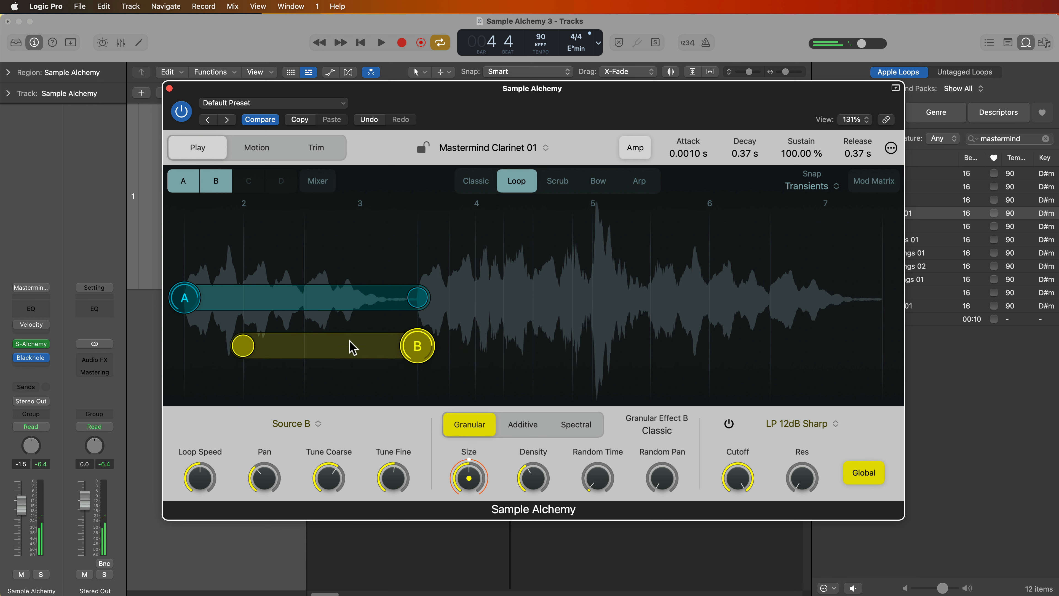
pyautogui.press('space')
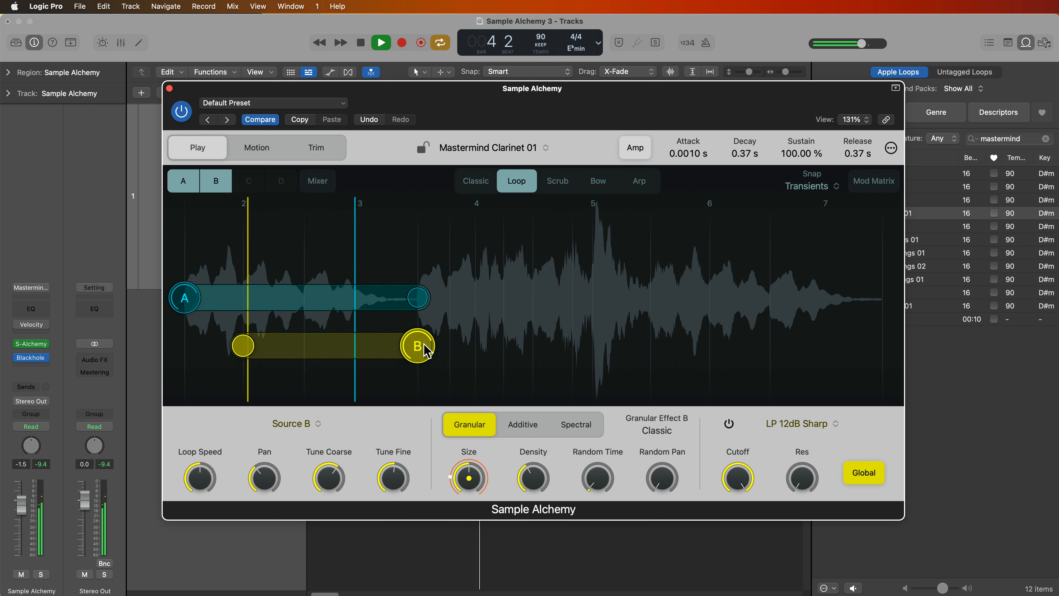
pyautogui.press('space')
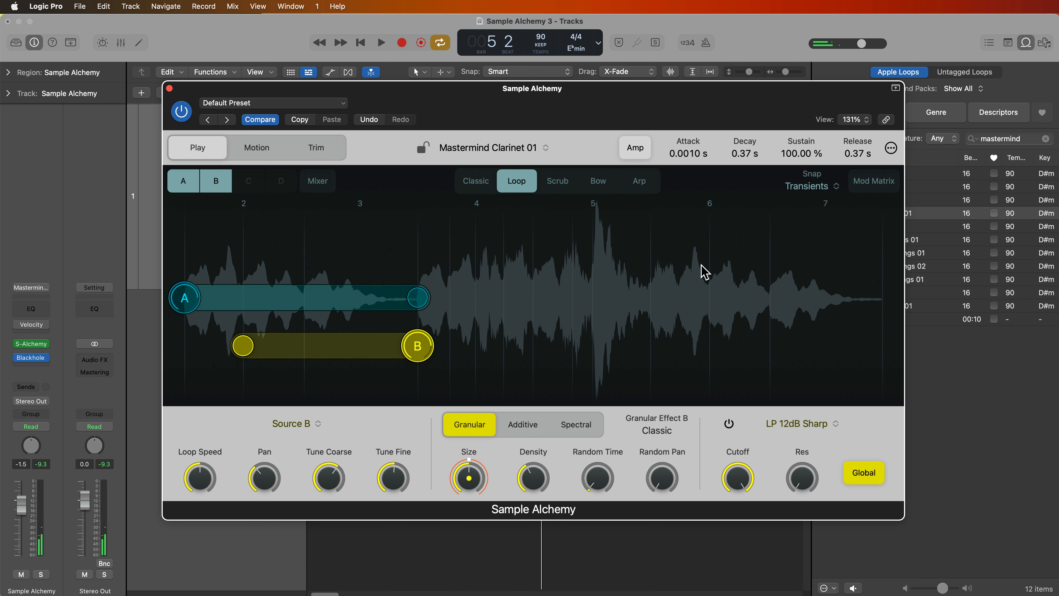
# Set the amp attack to 0.68 s and release to 2.51 s, and move source B's loop start to beat 3 during playback.
pyautogui.moveTo(698, 156); pyautogui.dragTo(740, 40)
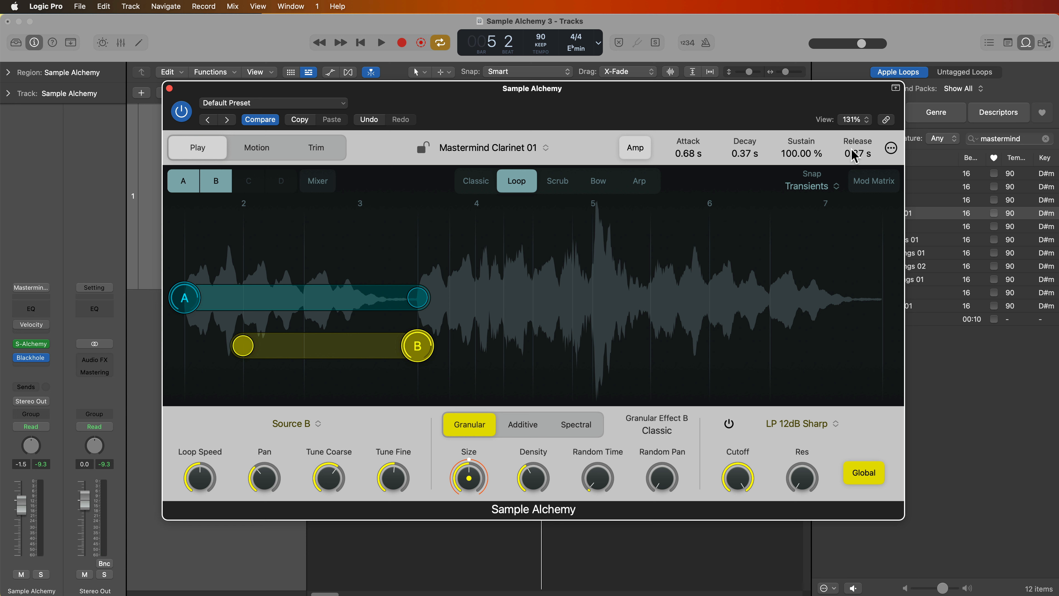
pyautogui.moveTo(854, 155); pyautogui.dragTo(875, 110)
pyautogui.press('space')
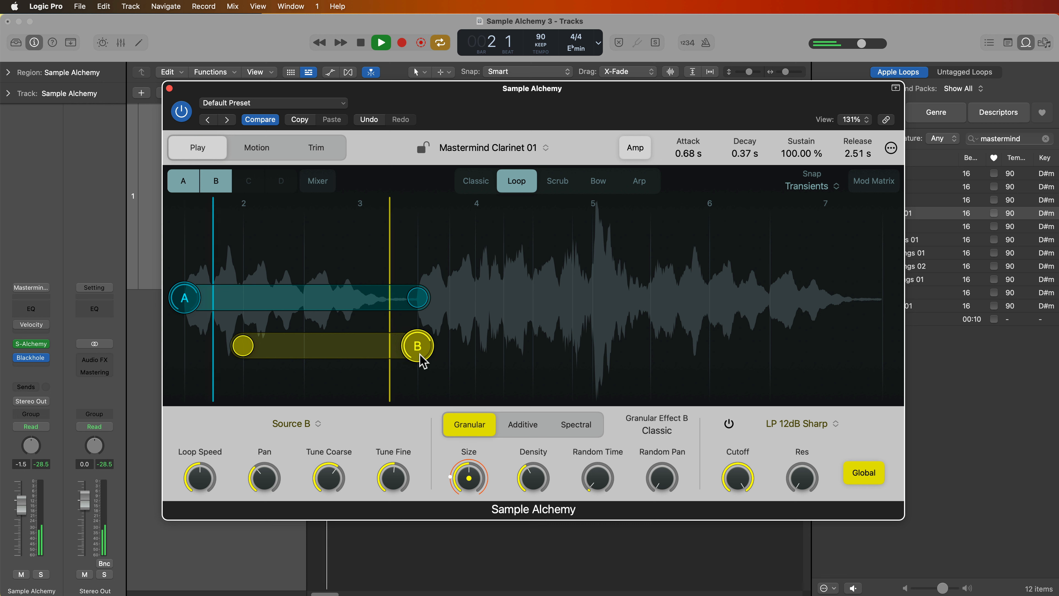
pyautogui.moveTo(418, 356); pyautogui.dragTo(359, 366)
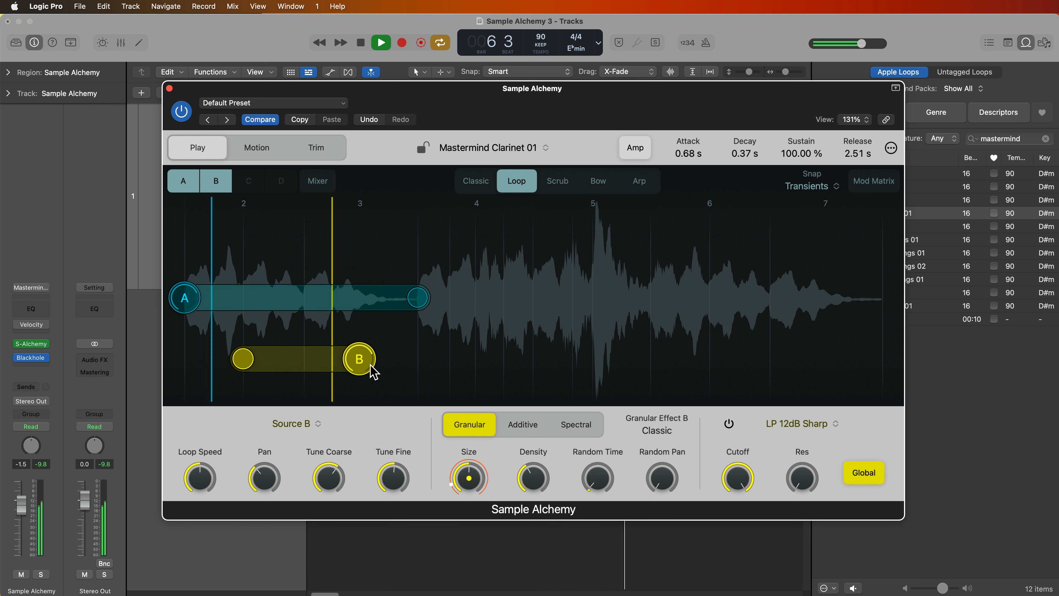
pyautogui.press('space')
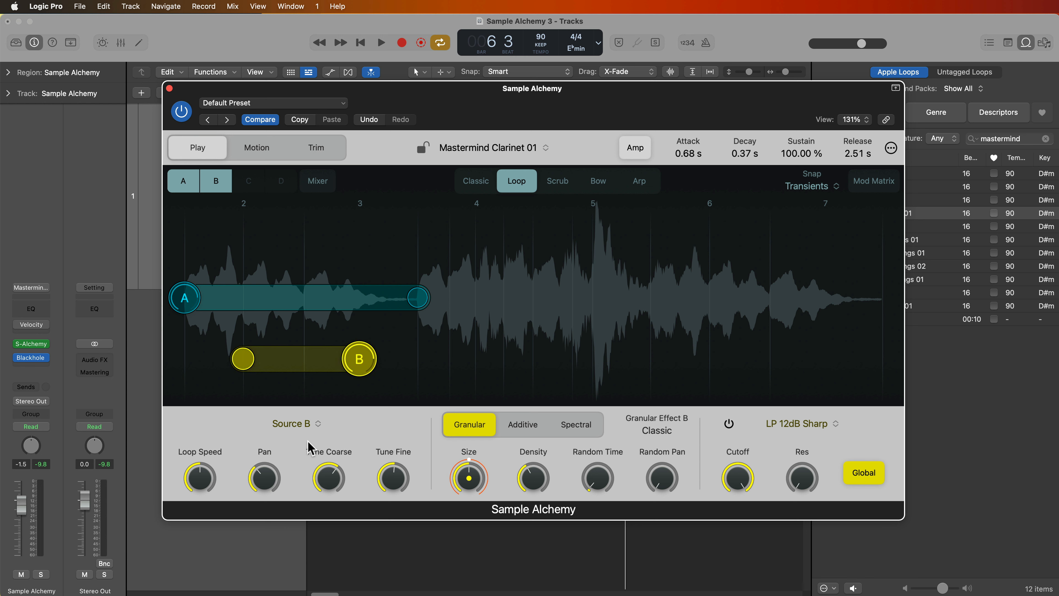
# Switch the source selection to A, back to B, and to all sources together.
pyautogui.click(305, 424)
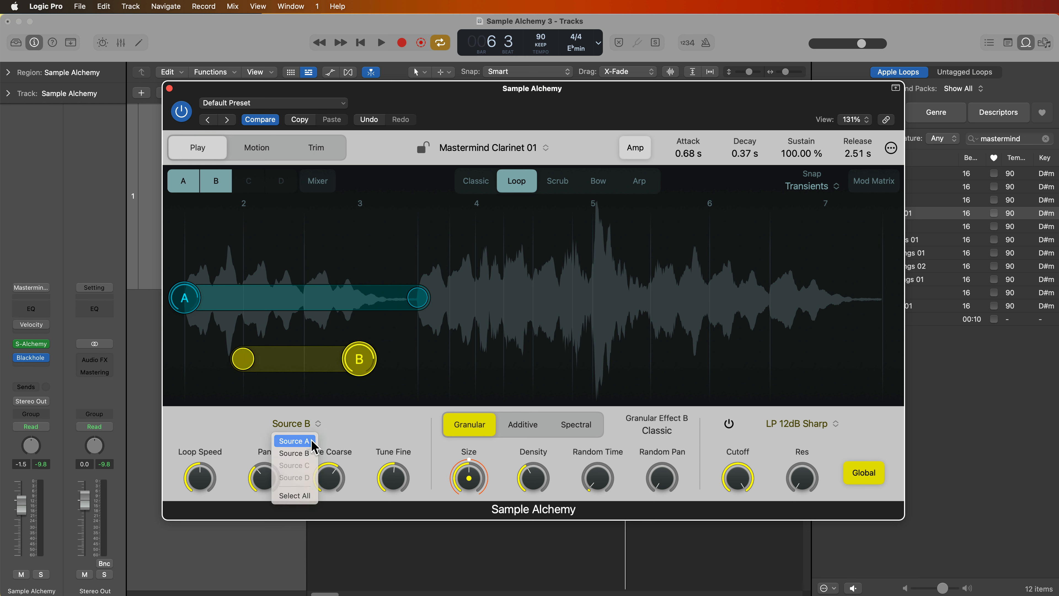
pyautogui.click(312, 443)
pyautogui.click(306, 424)
pyautogui.click(311, 454)
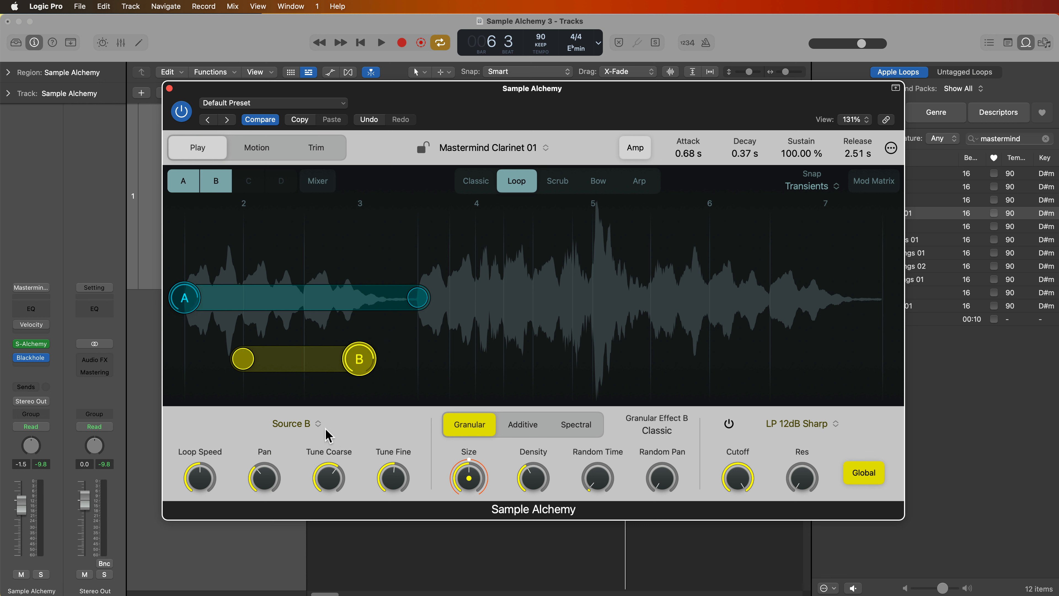
pyautogui.click(317, 426)
pyautogui.click(301, 495)
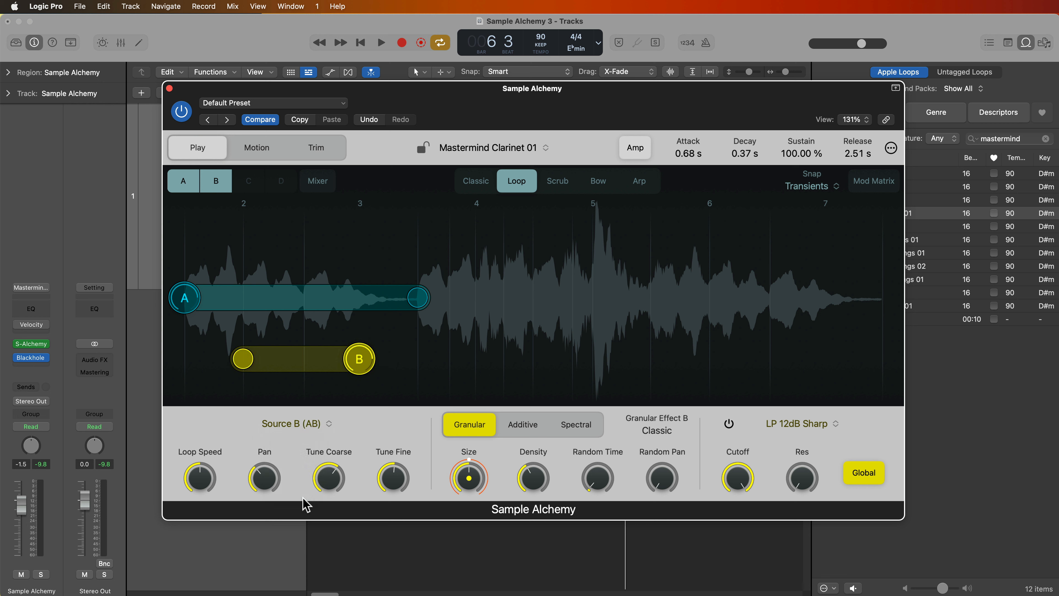
# Pan source A to the left and source B to the right at 48.74 %.
pyautogui.click(294, 425)
pyautogui.click(299, 442)
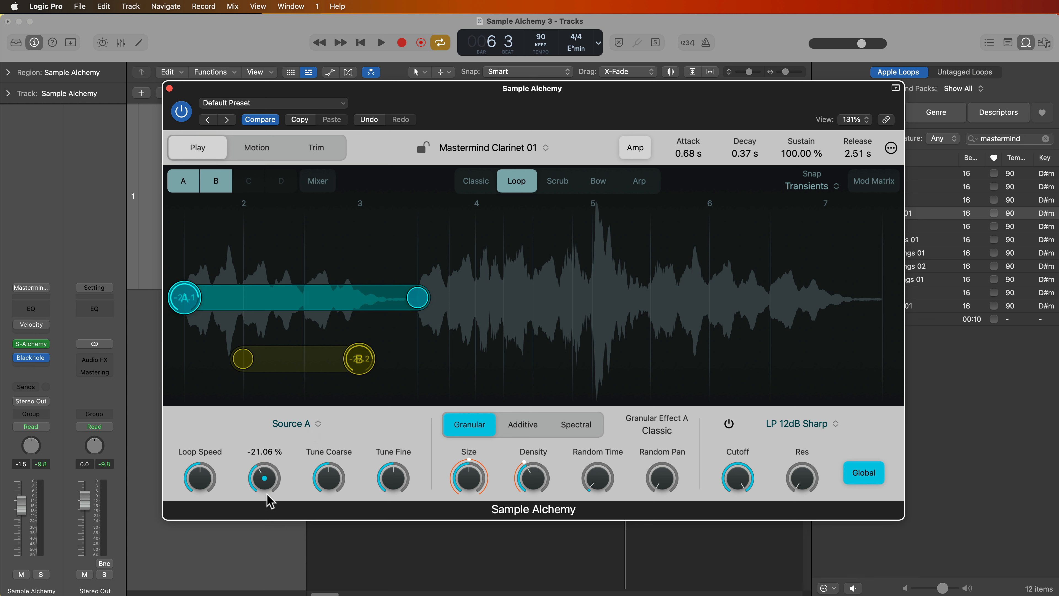
pyautogui.moveTo(270, 501)
pyautogui.mouseDown()
pyautogui.moveTo(272, 530)
pyautogui.moveTo(281, 519)
pyautogui.mouseUp()
pyautogui.click(375, 359)
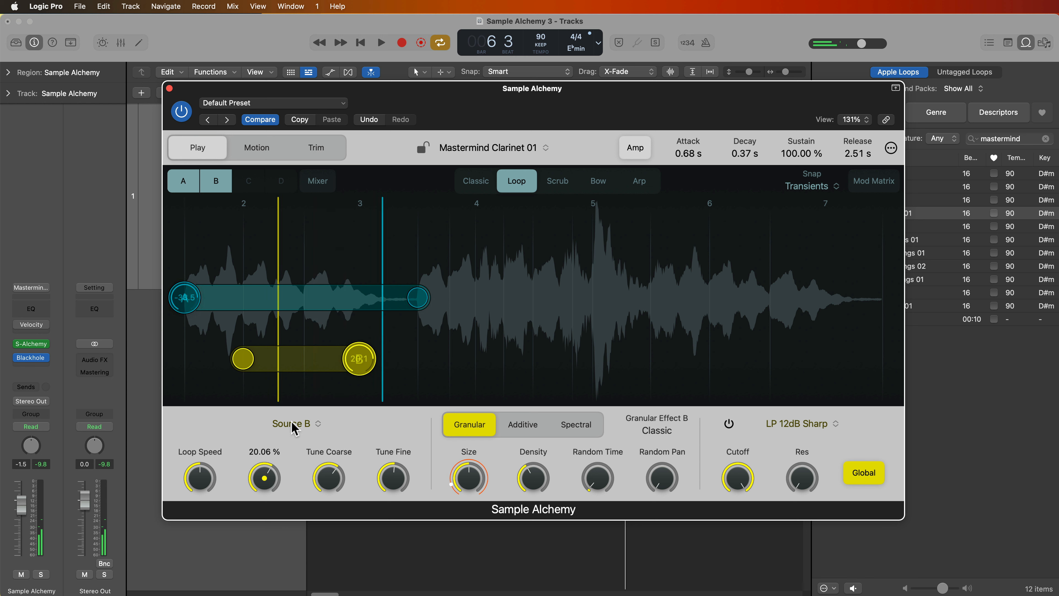
pyautogui.moveTo(291, 420); pyautogui.dragTo(298, 394)
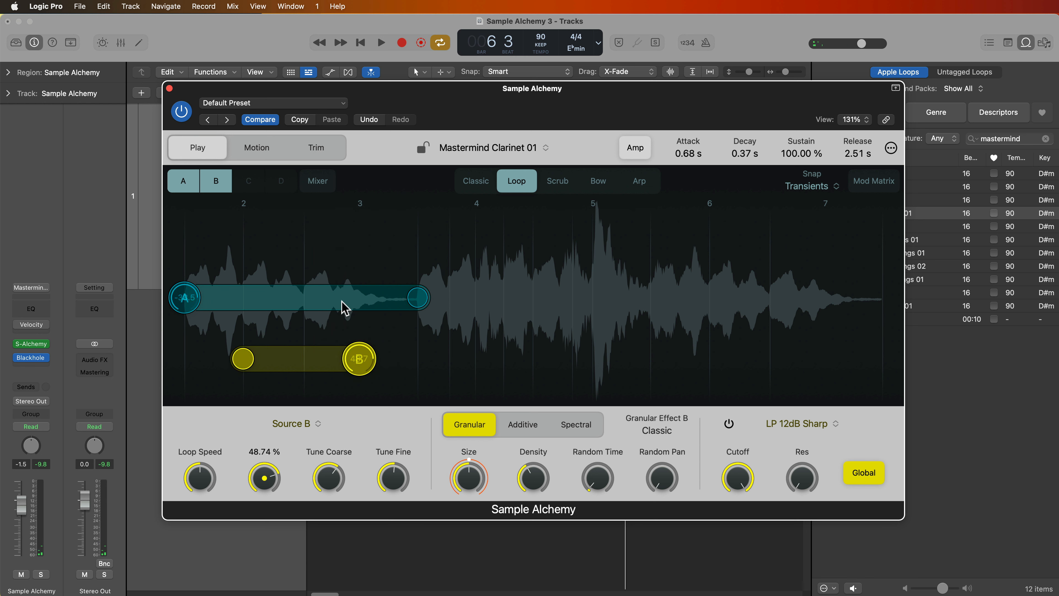
# Move source B's loop start to the transient midway between beats 3 and 4 and listen to the panned loops.
pyautogui.moveTo(347, 359); pyautogui.dragTo(417, 360)
pyautogui.press('space')
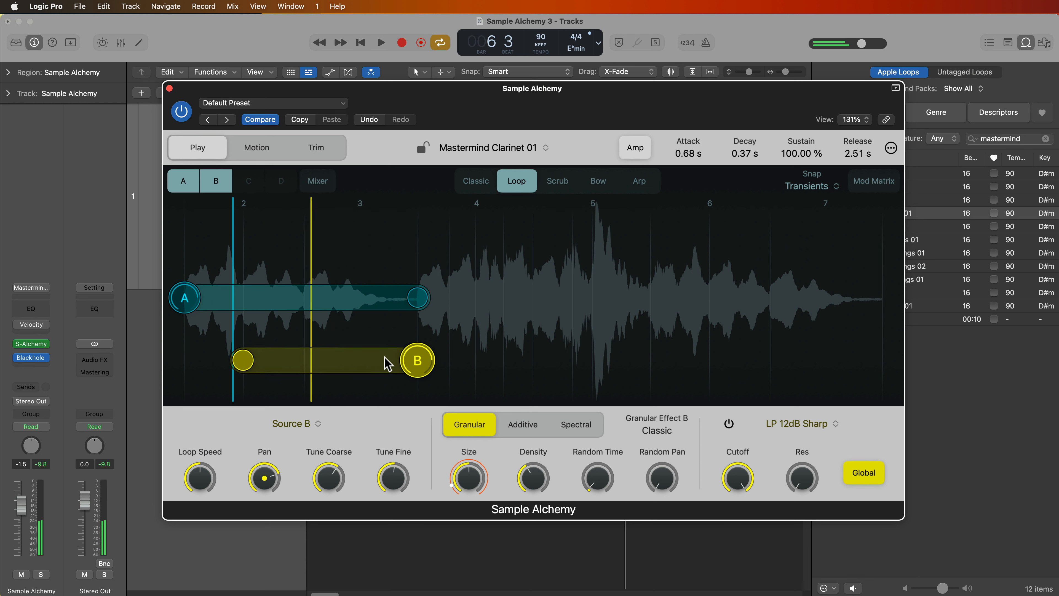
pyautogui.press('space')
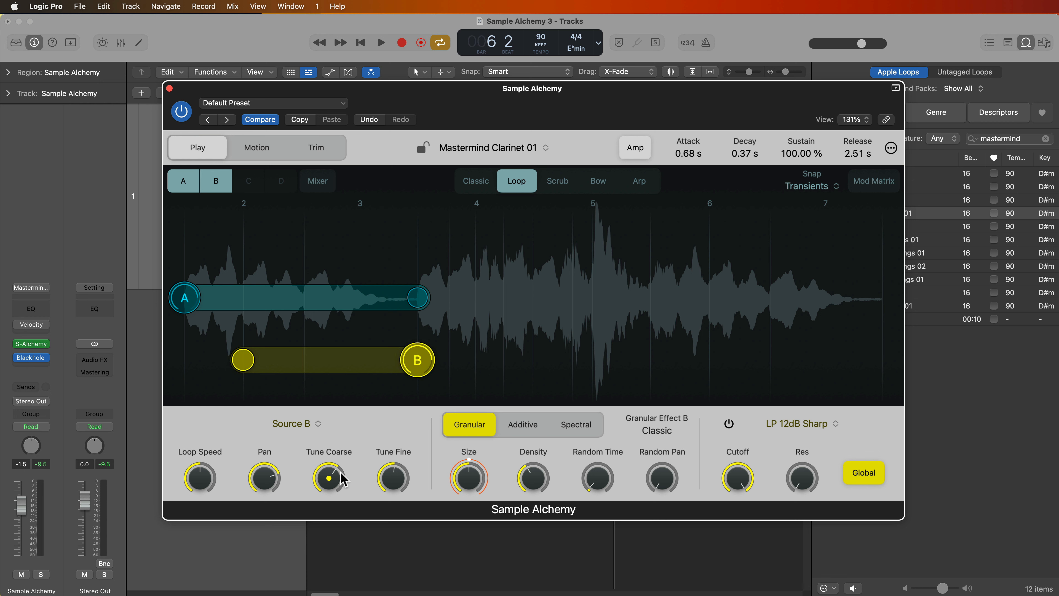
# Try tuning source B up 12 semitones, audition it with source A, and reset its coarse tuning.
pyautogui.moveTo(333, 482)
pyautogui.click(355, 302)
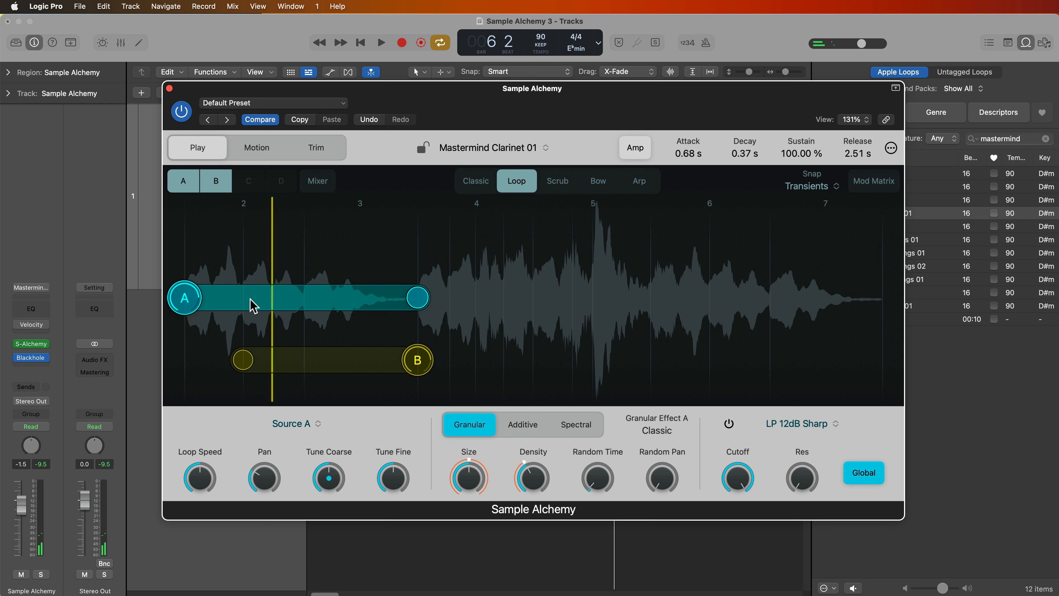
pyautogui.press('space')
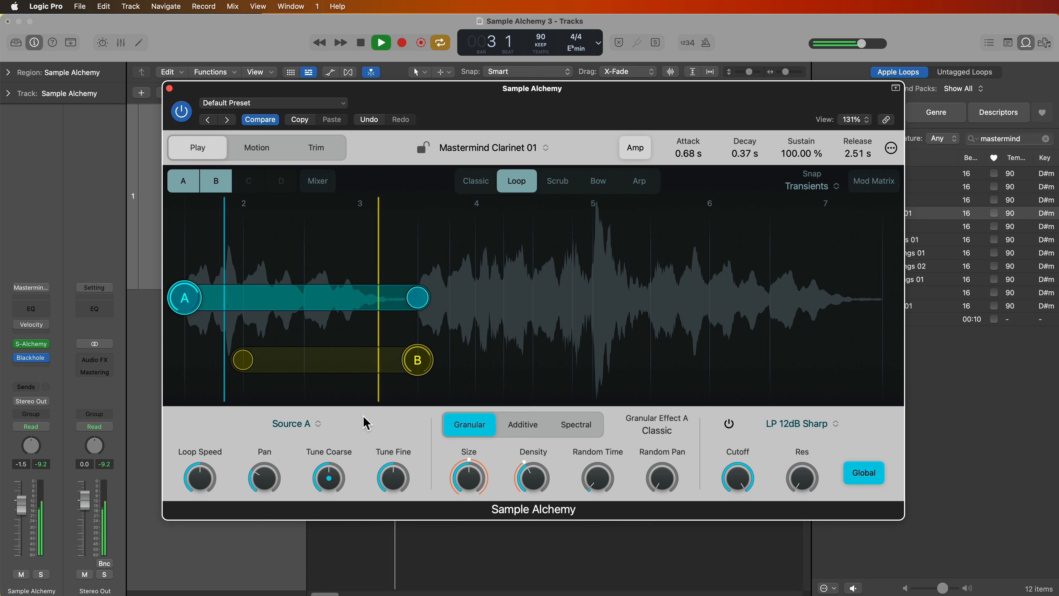
pyautogui.click(351, 359)
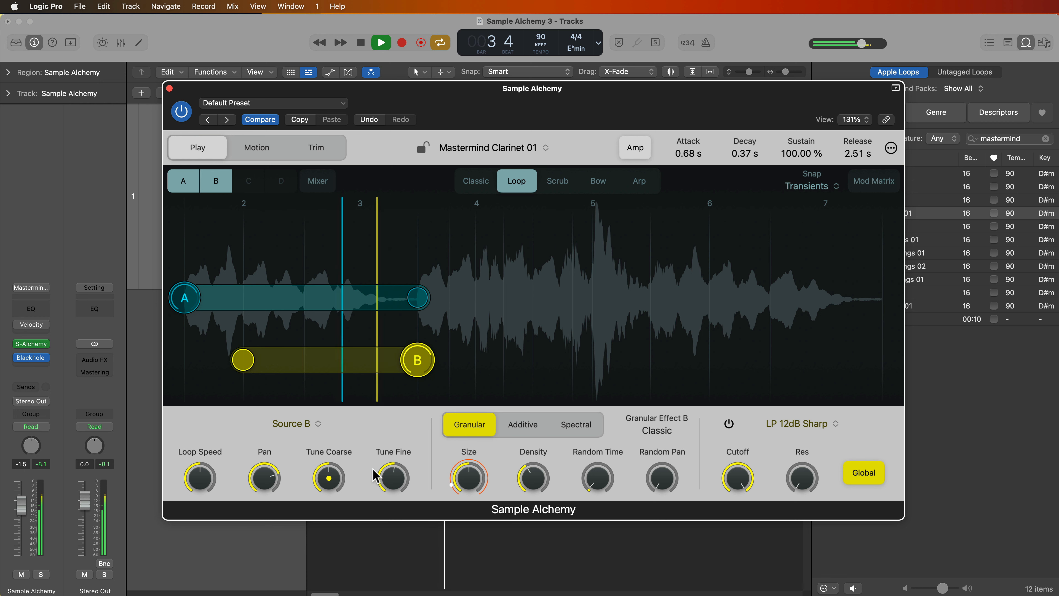
pyautogui.press('space')
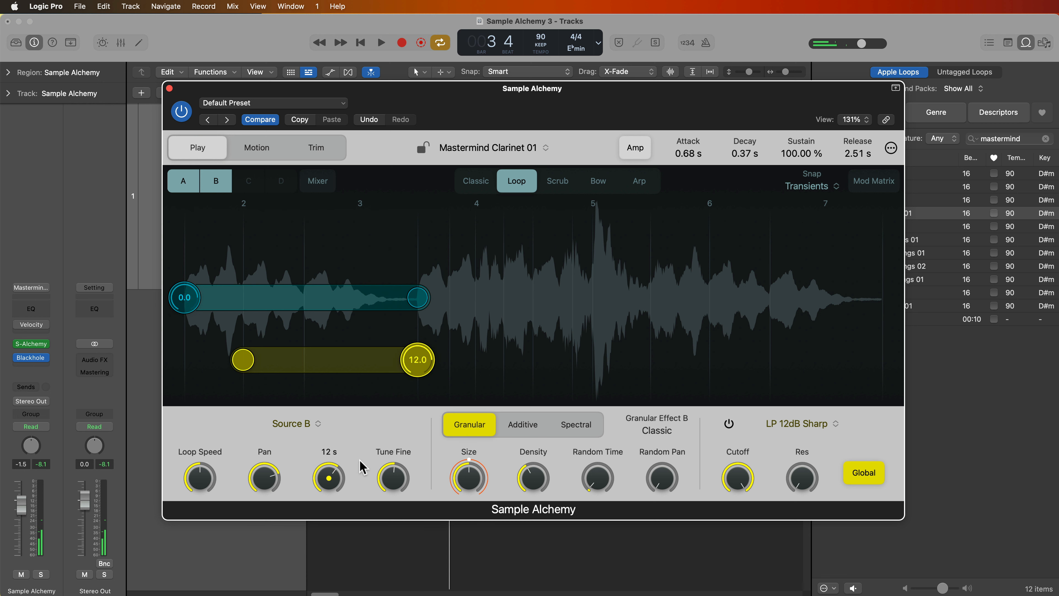
pyautogui.press('space')
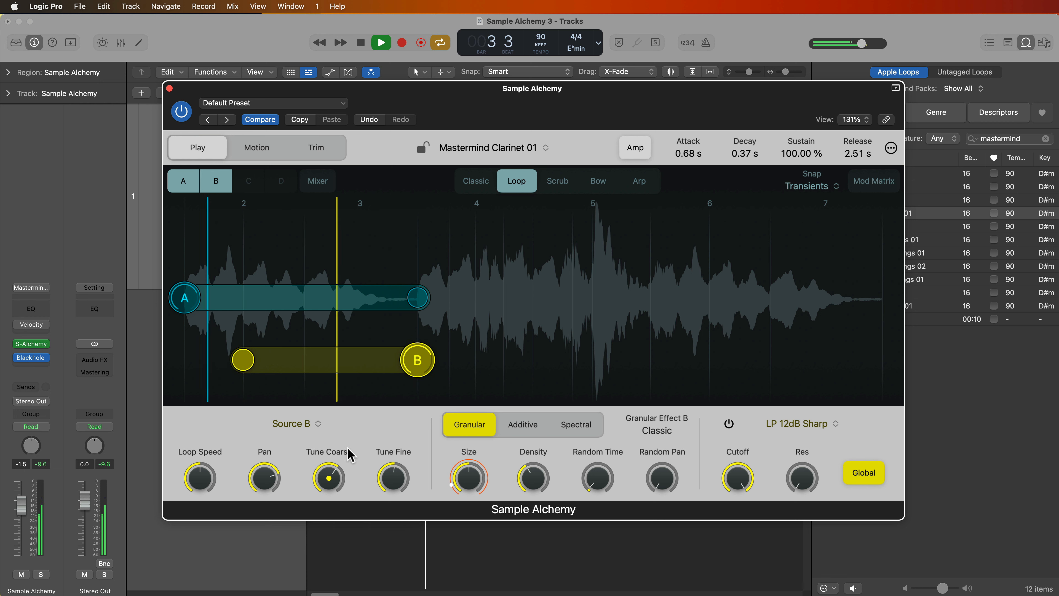
pyautogui.press('space')
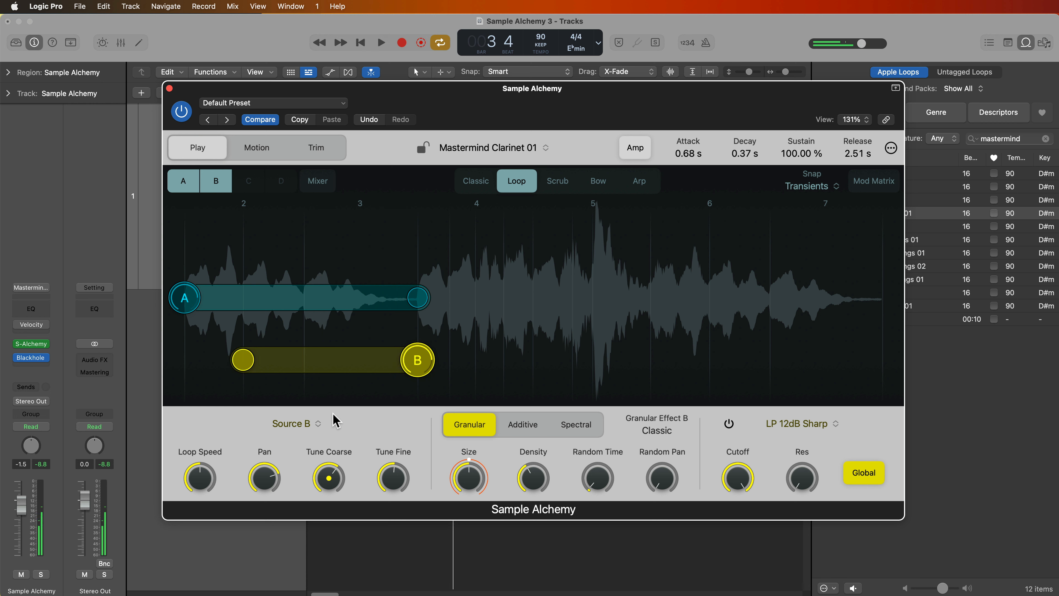
pyautogui.keyDown('alt'); pyautogui.click(332, 481); pyautogui.keyUp('alt')
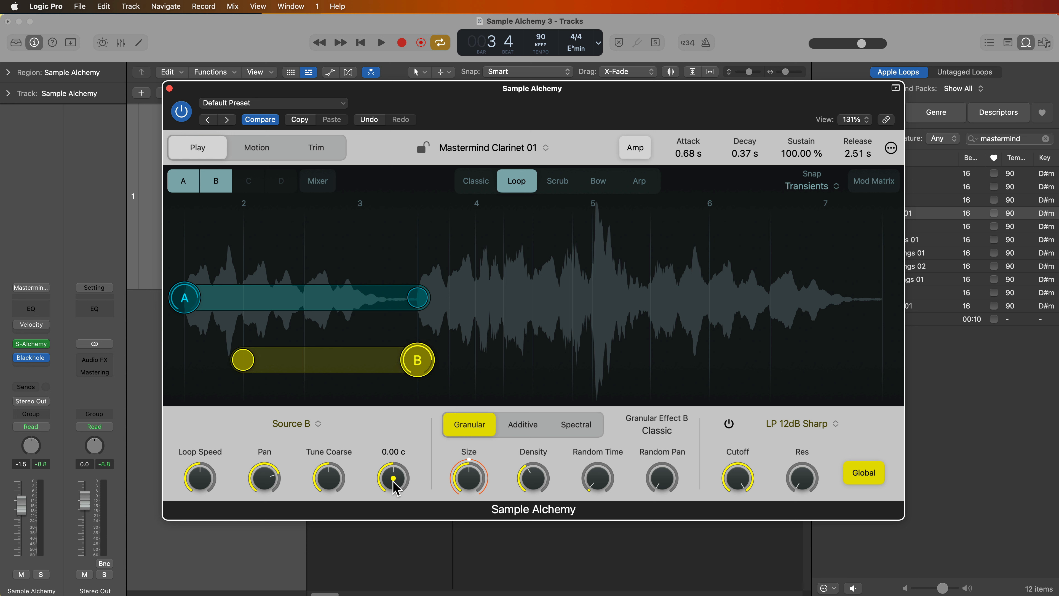
# Set source A's fine tuning to -4.16 cents and audition the detuned loops.
pyautogui.click(349, 303)
pyautogui.moveTo(396, 472); pyautogui.dragTo(405, 487)
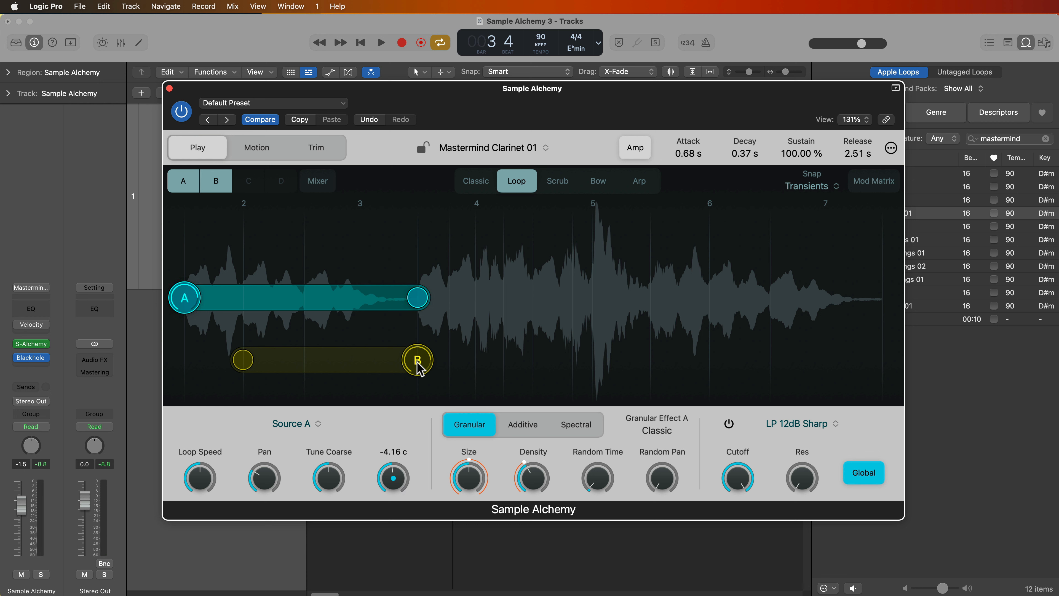
pyautogui.press('space')
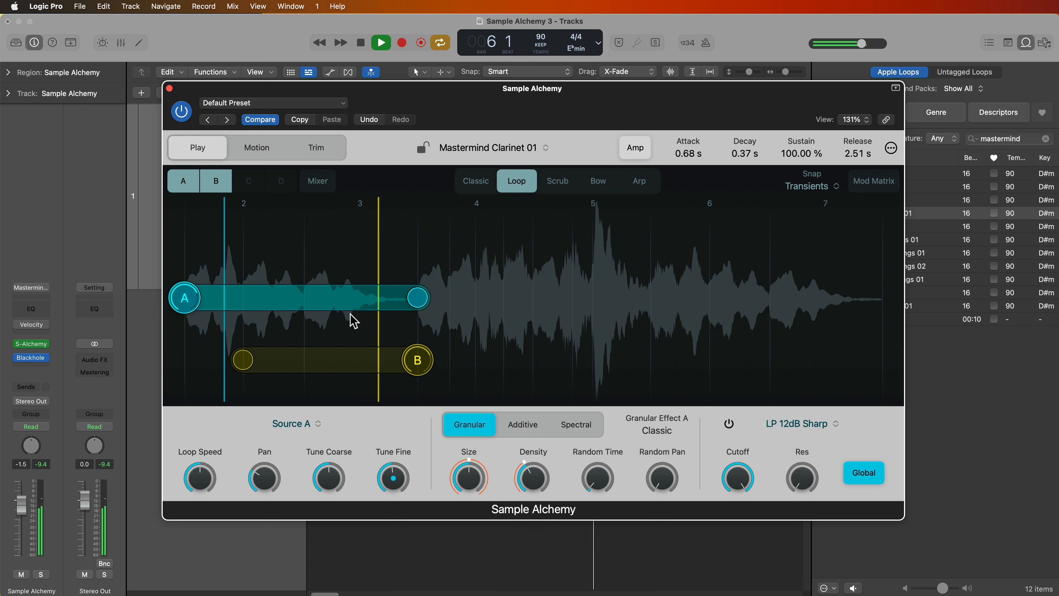
pyautogui.press('space')
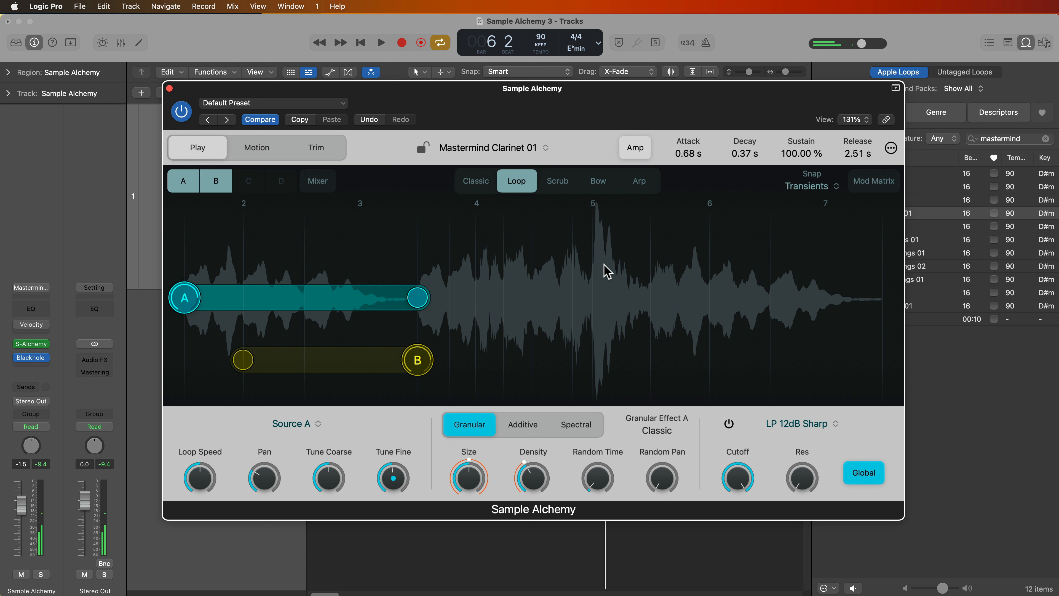
# Switch to Arp mode with attack 0.12 s, decay 2.43 s, sustain 0 % and release 0.66 s, and audition it.
pyautogui.click(639, 183)
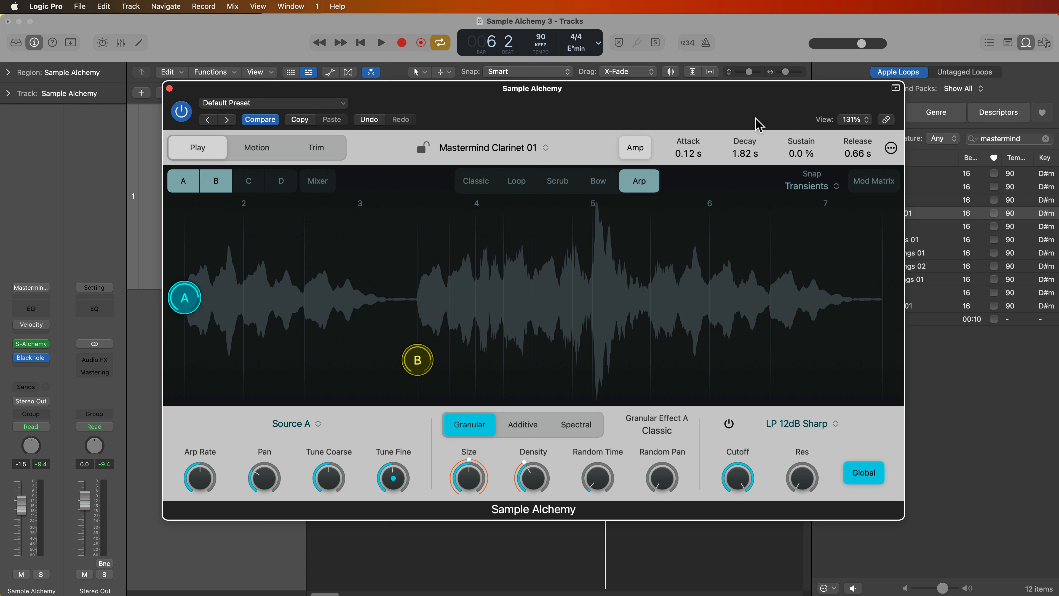
pyautogui.press('space')
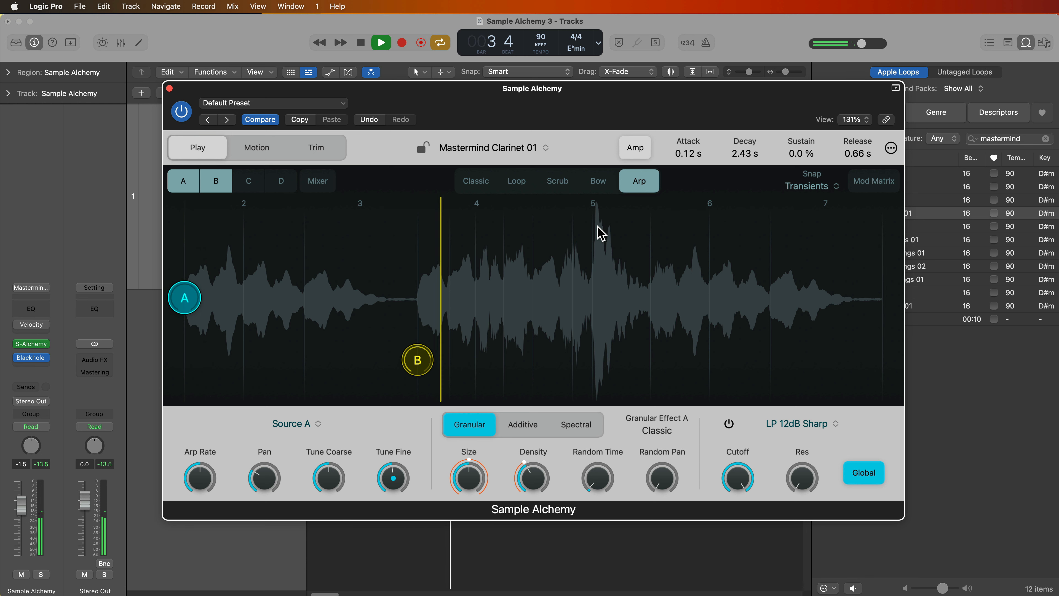
pyautogui.press('space')
# Enable sources C and D, placing C midway between beats 2 and 3 and D at the transient shortly after beat 4.
pyautogui.click(248, 180)
pyautogui.click(277, 183)
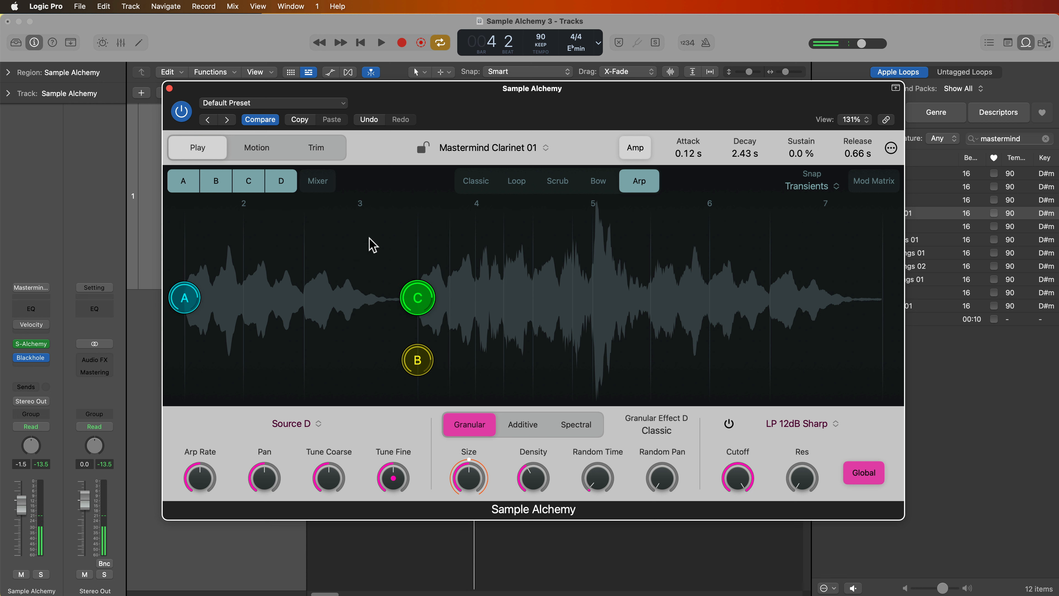
pyautogui.moveTo(417, 298); pyautogui.dragTo(505, 295)
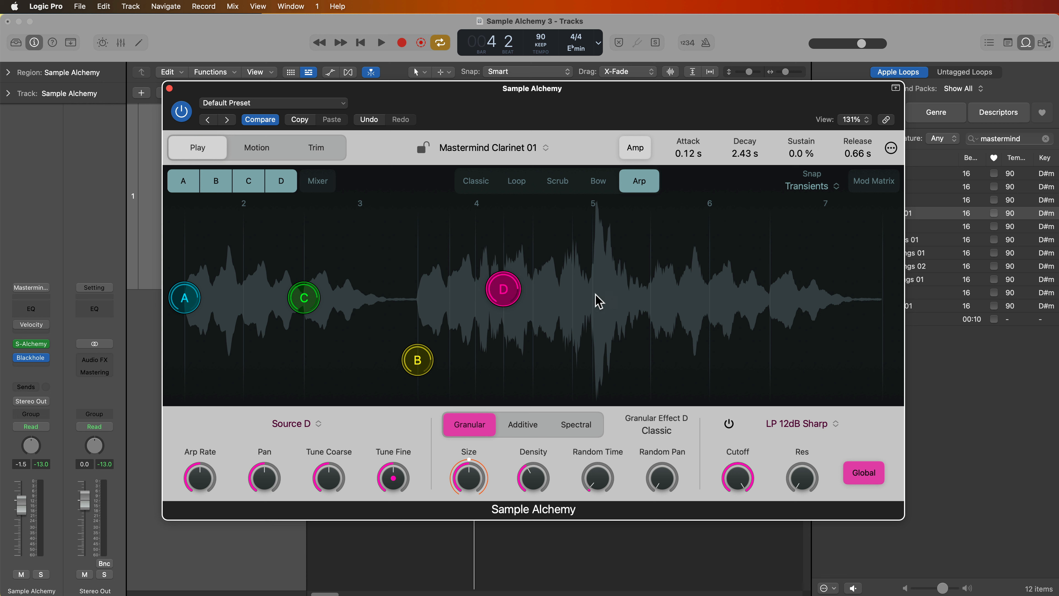
# Move source D to beat 5 and audition the four-source arpeggio.
pyautogui.press('space')
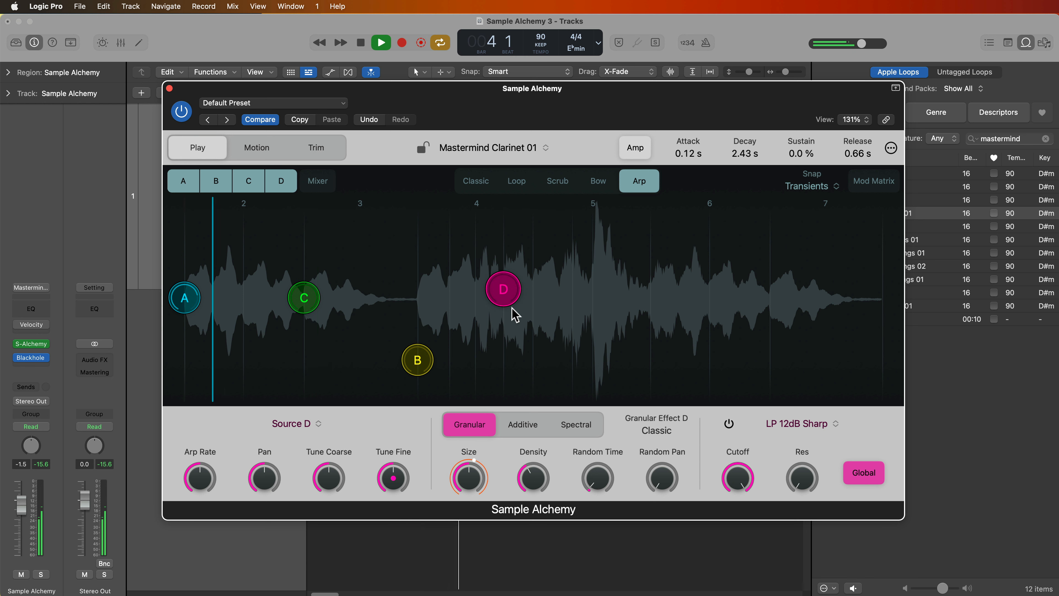
pyautogui.moveTo(508, 300); pyautogui.dragTo(596, 293)
pyautogui.press('space')
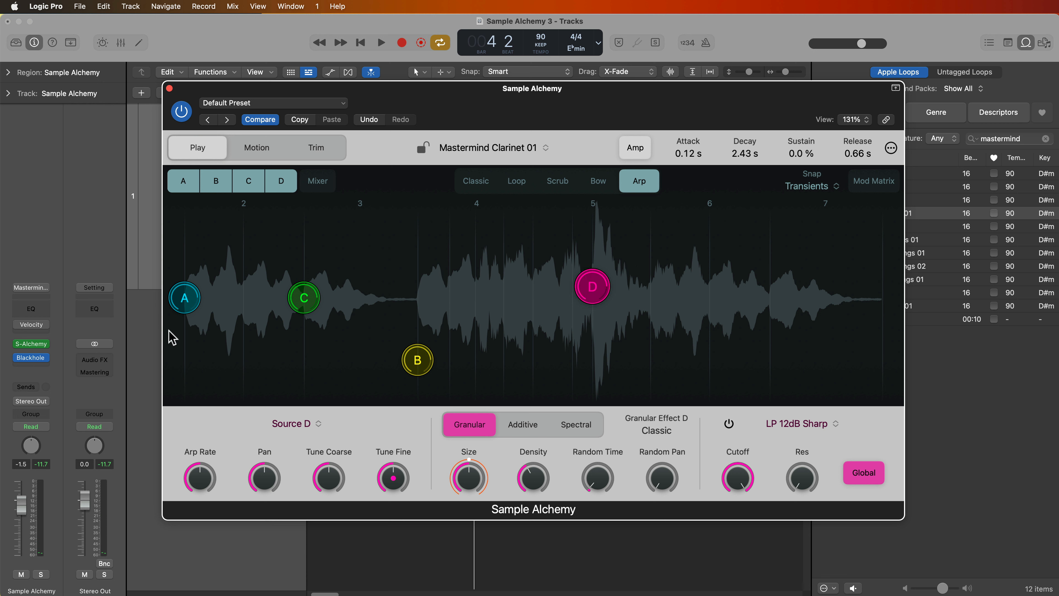
pyautogui.press('space')
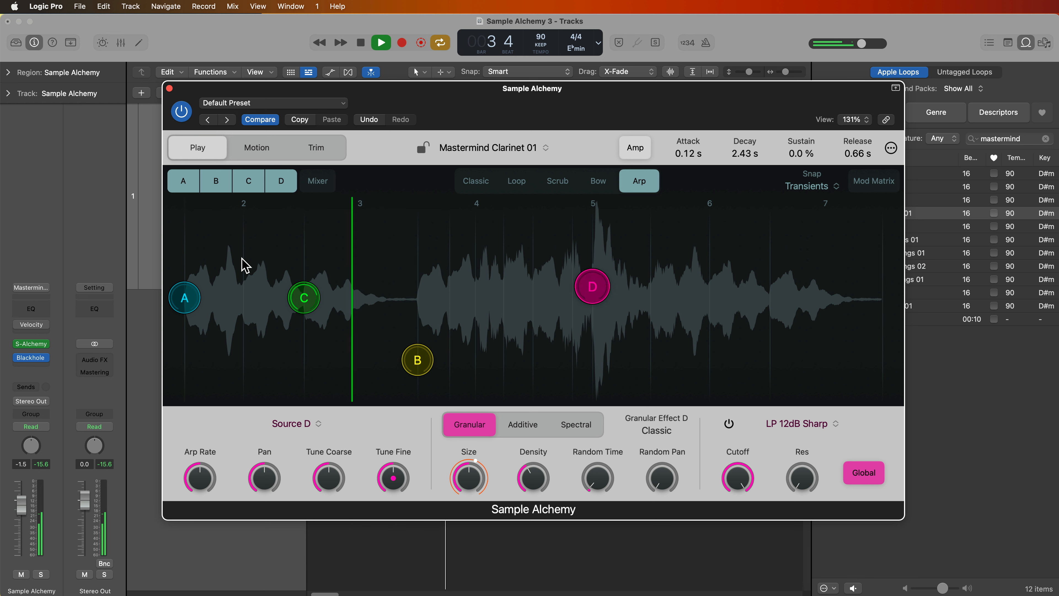
pyautogui.press('space')
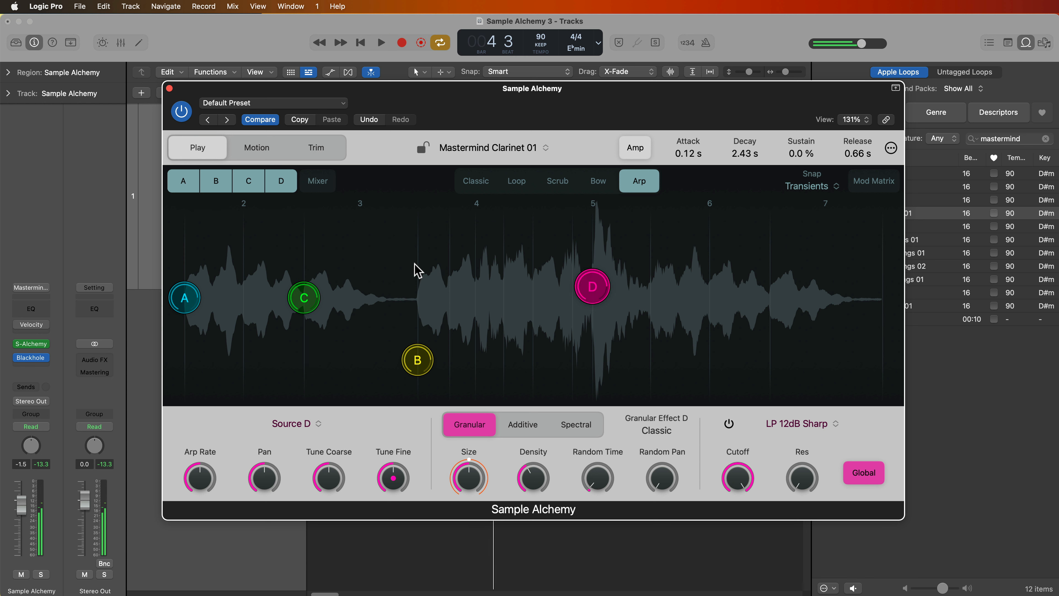
# Move source D to the transient shortly after beat 4, and tune source B to 12 semitones and 4.22 cents, panned right.
pyautogui.moveTo(589, 297); pyautogui.dragTo(500, 294)
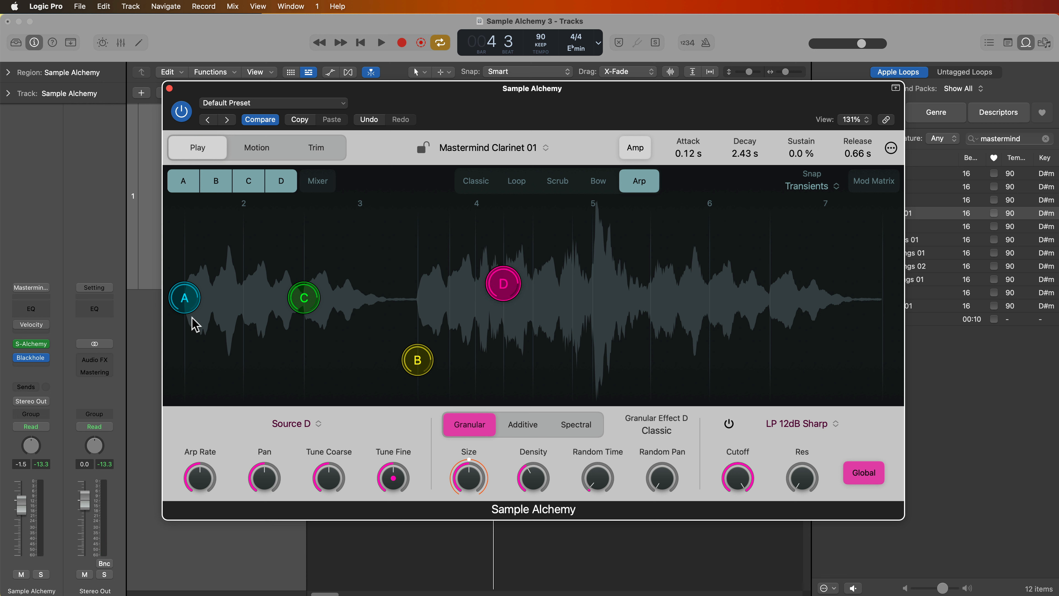
pyautogui.click(182, 301)
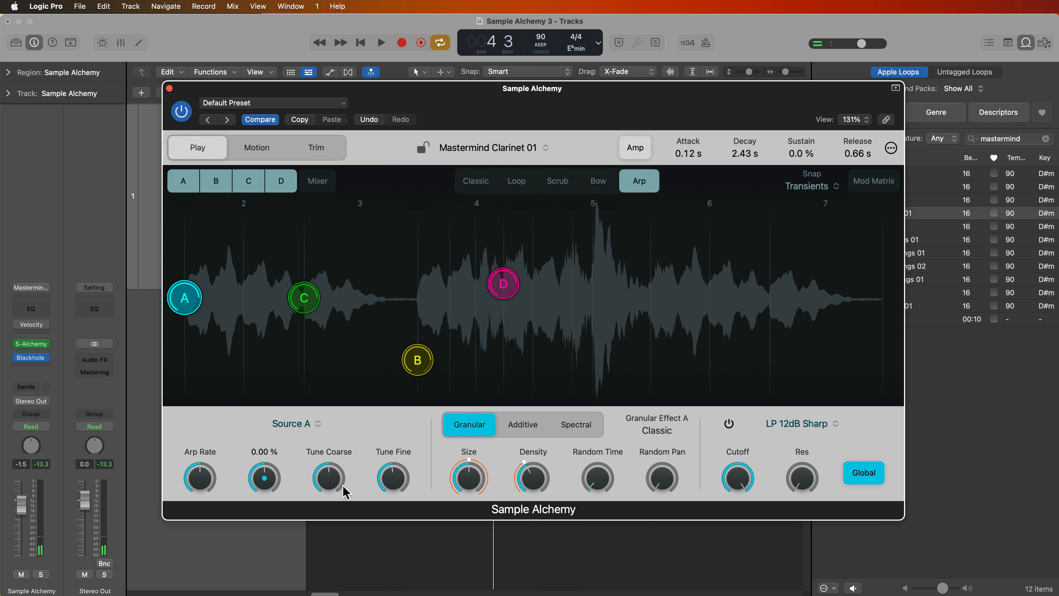
pyautogui.click(417, 359)
pyautogui.moveTo(264, 492); pyautogui.dragTo(271, 476)
pyautogui.moveTo(351, 476); pyautogui.dragTo(358, 454)
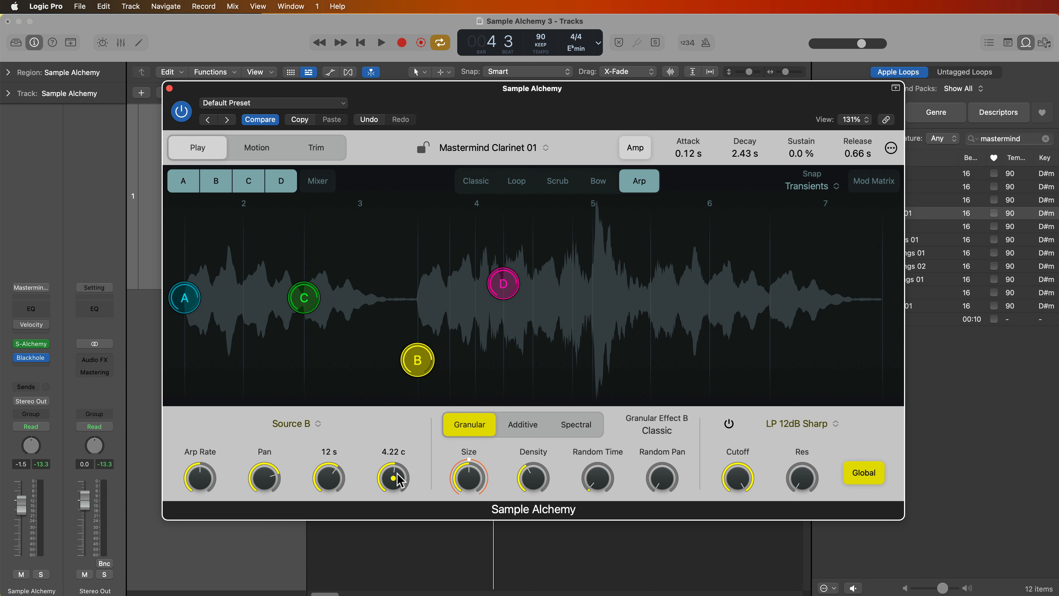
# Pan source C to the left and set its coarse tuning to -12 semitones.
pyautogui.click(304, 311)
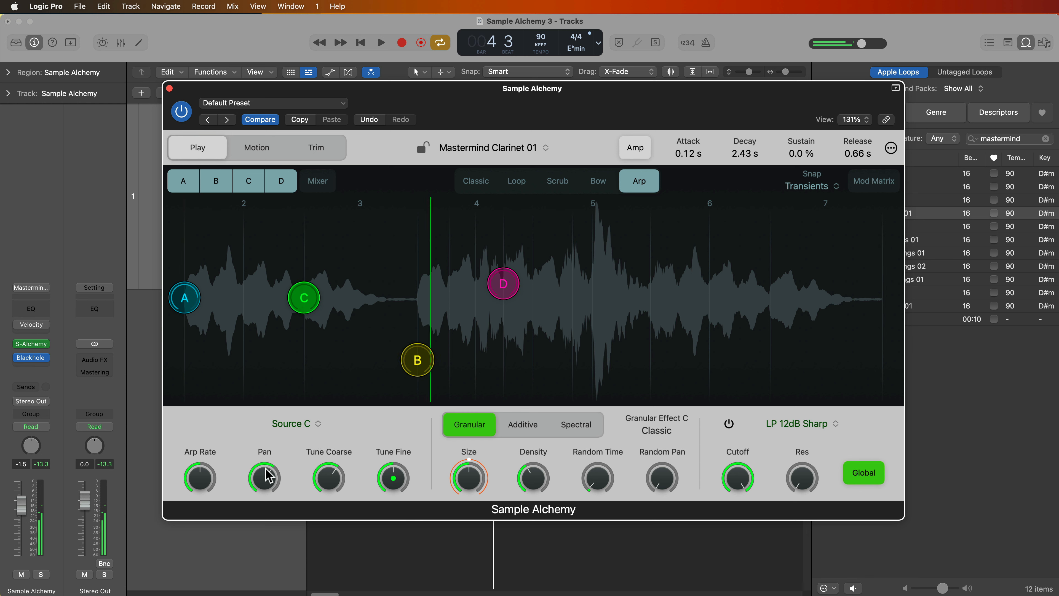
pyautogui.moveTo(264, 478); pyautogui.dragTo(264, 537)
pyautogui.moveTo(329, 477); pyautogui.dragTo(336, 538)
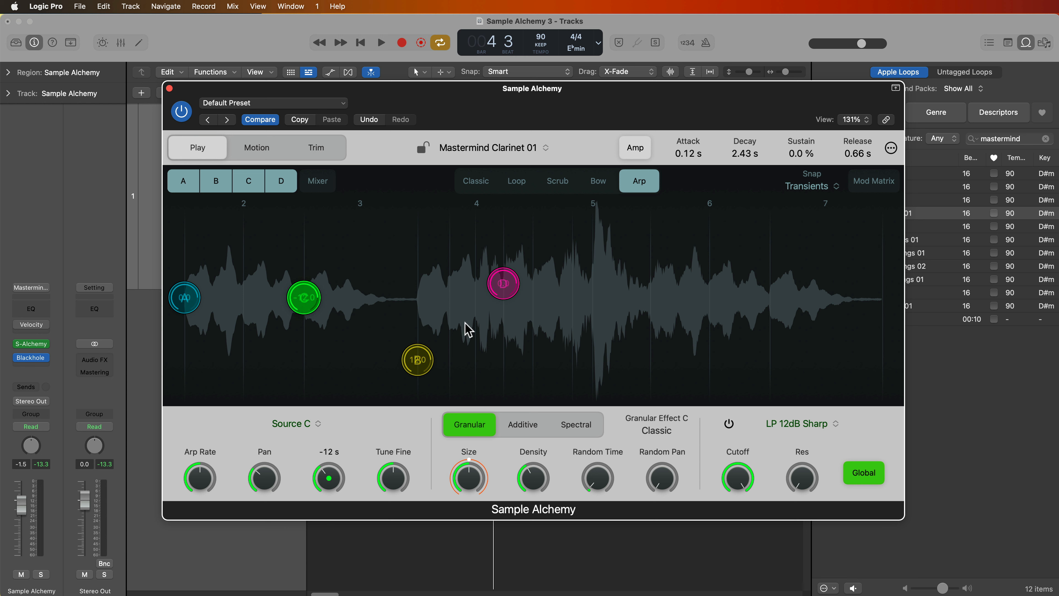
# Set the arp rate to 1/16 and the amp decay to 0.27 s while auditioning the four-source arpeggio.
pyautogui.click(503, 285)
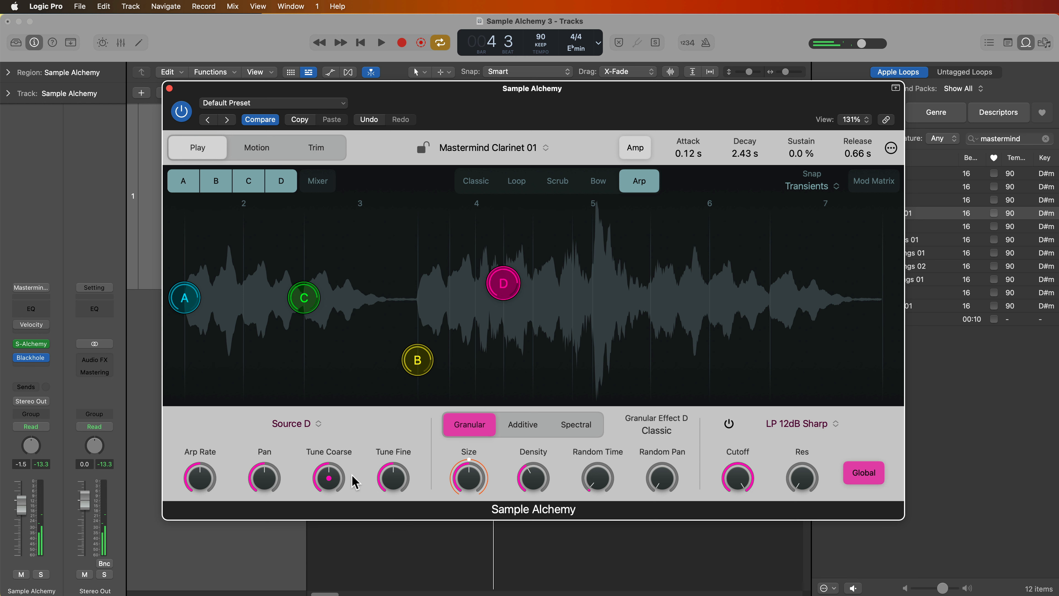
pyautogui.press('space')
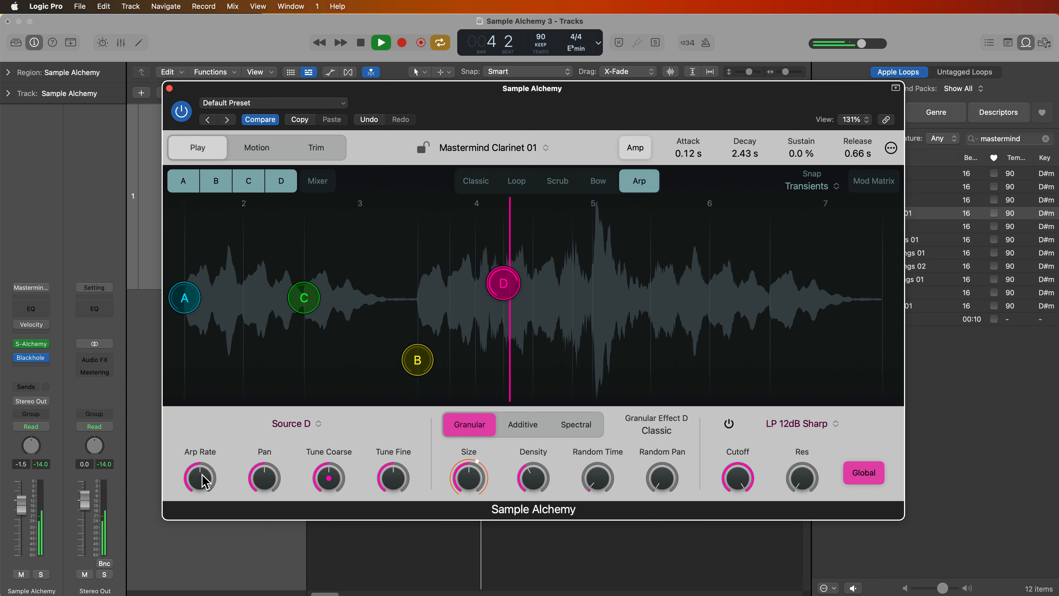
pyautogui.moveTo(204, 474); pyautogui.dragTo(236, 432)
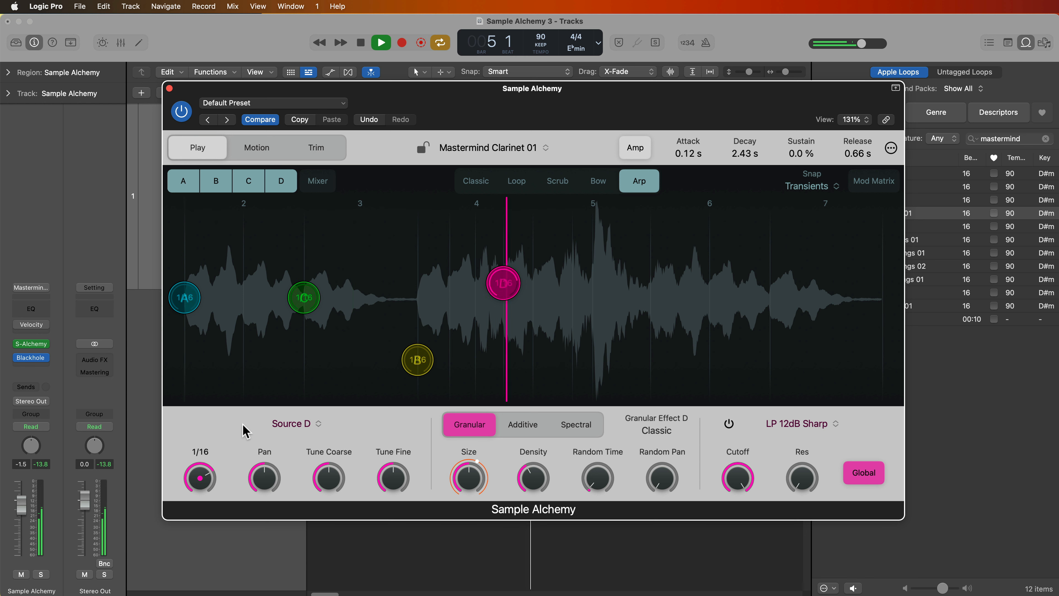
pyautogui.moveTo(746, 150); pyautogui.dragTo(749, 205)
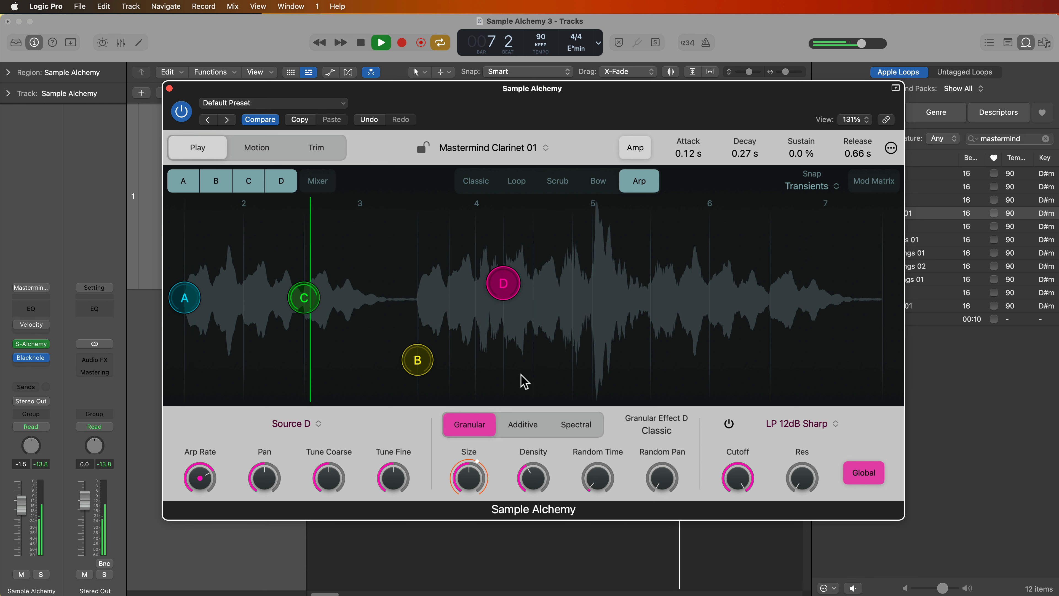
pyautogui.press('space')
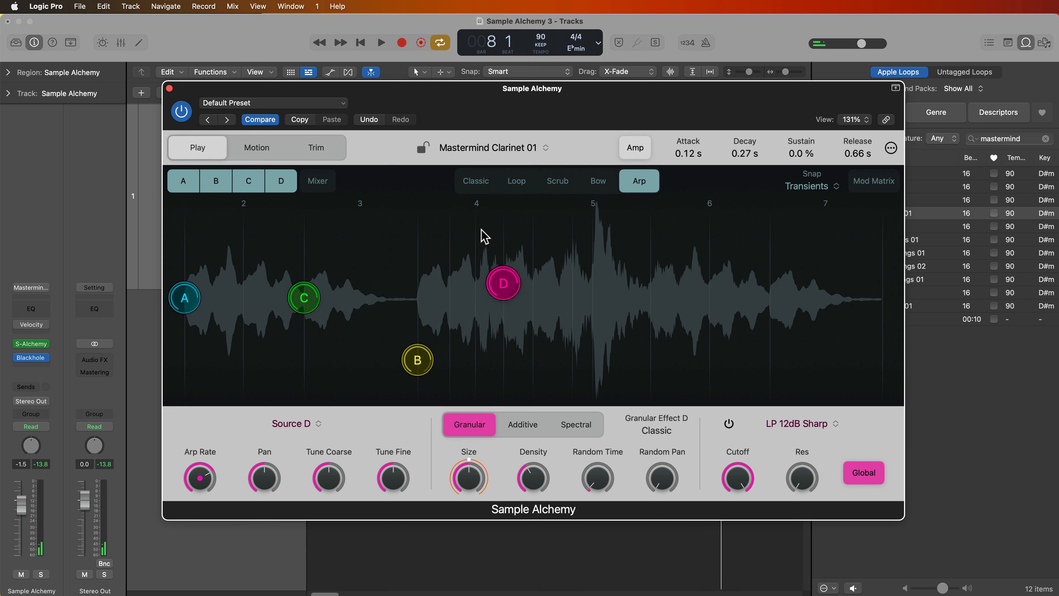
# Switch back to Loop mode and start playback of the two-source loop.
pyautogui.click(517, 182)
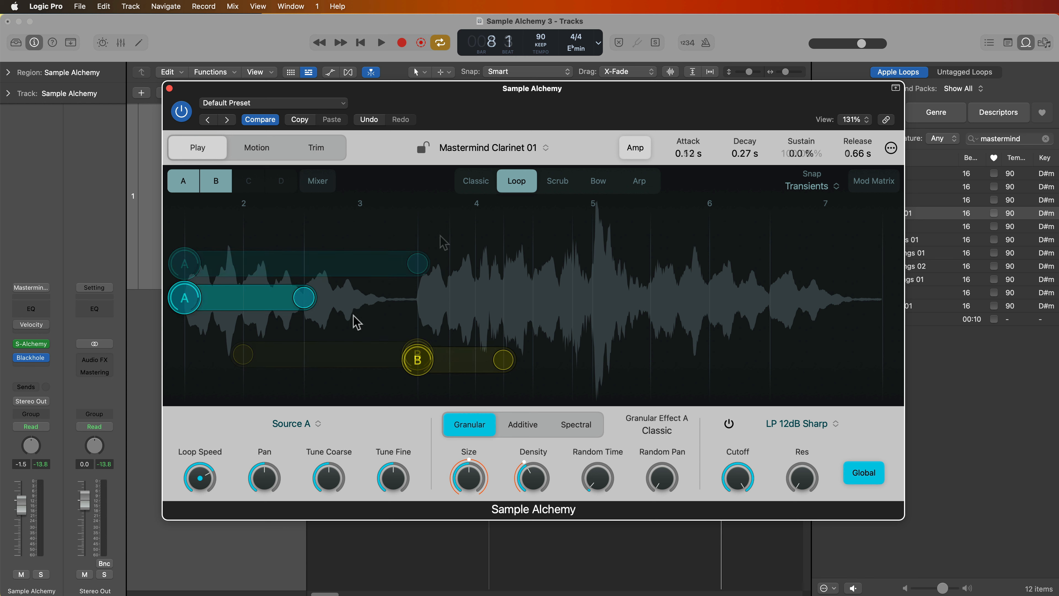
pyautogui.press('space')
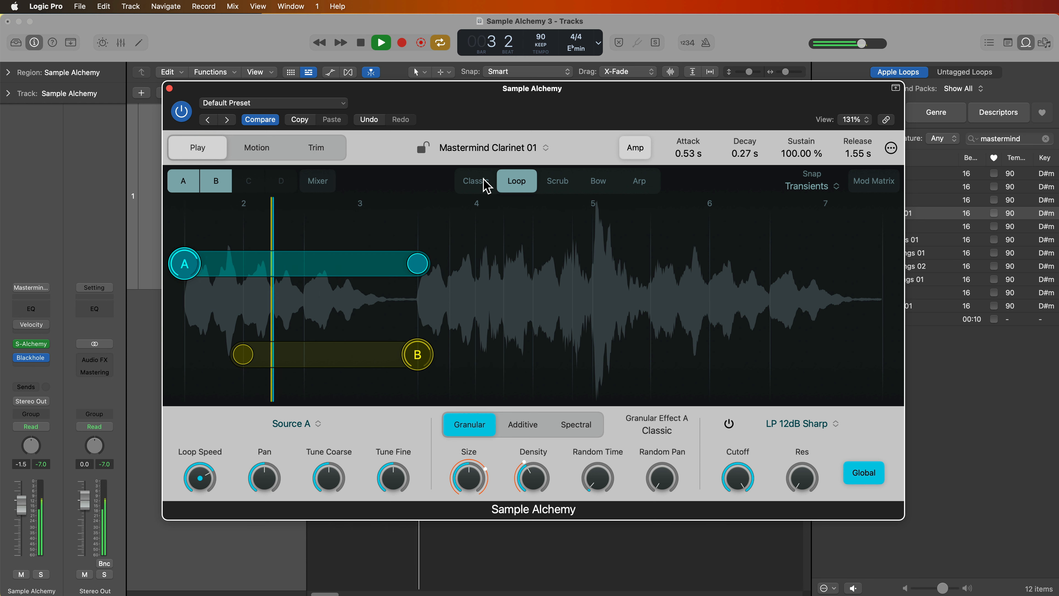
# Turn snapping off and shorten both loops, with source B just before beat 3 and source A's loop end just after it.
pyautogui.click(814, 192)
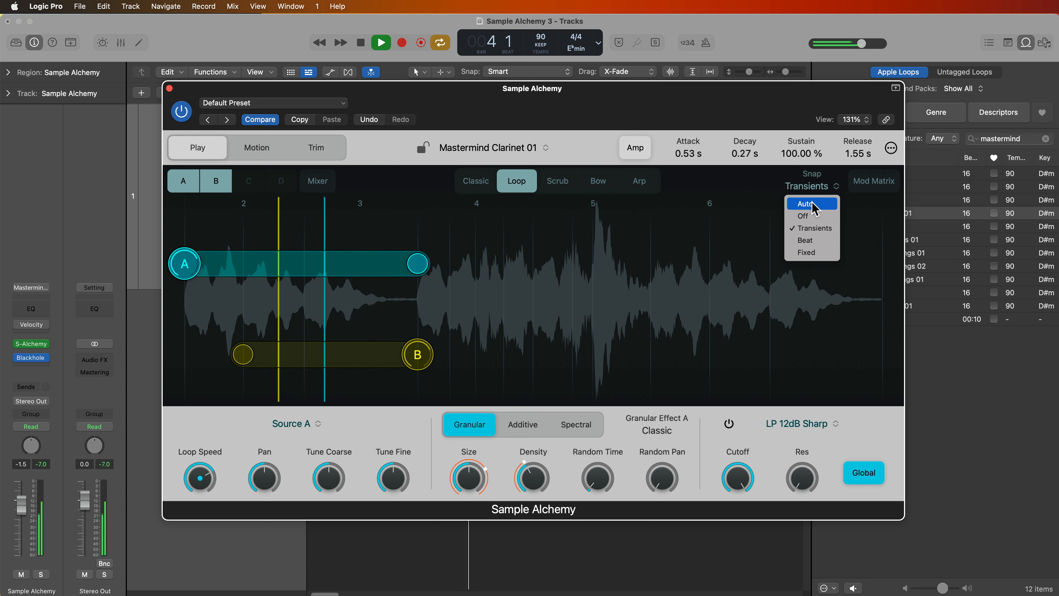
pyautogui.click(816, 204)
pyautogui.click(811, 186)
pyautogui.click(817, 216)
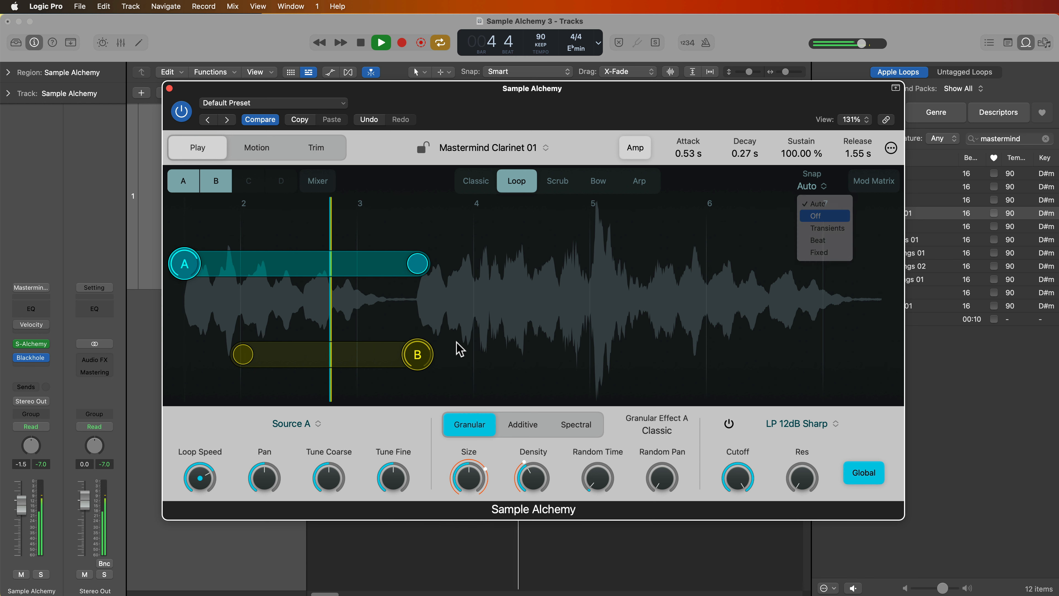
pyautogui.moveTo(417, 354); pyautogui.dragTo(339, 347)
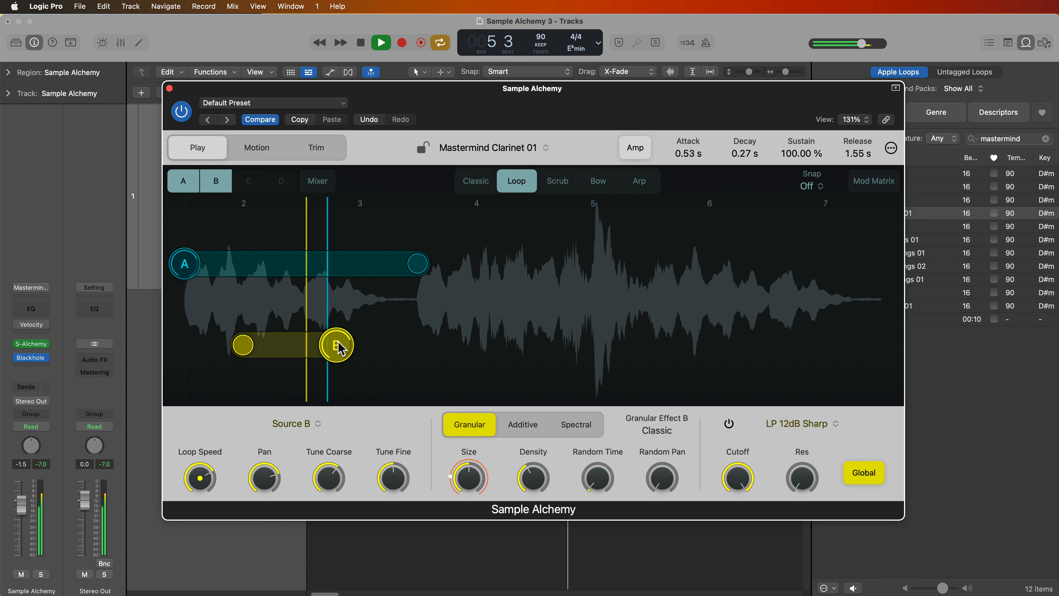
pyautogui.moveTo(417, 263); pyautogui.dragTo(372, 274)
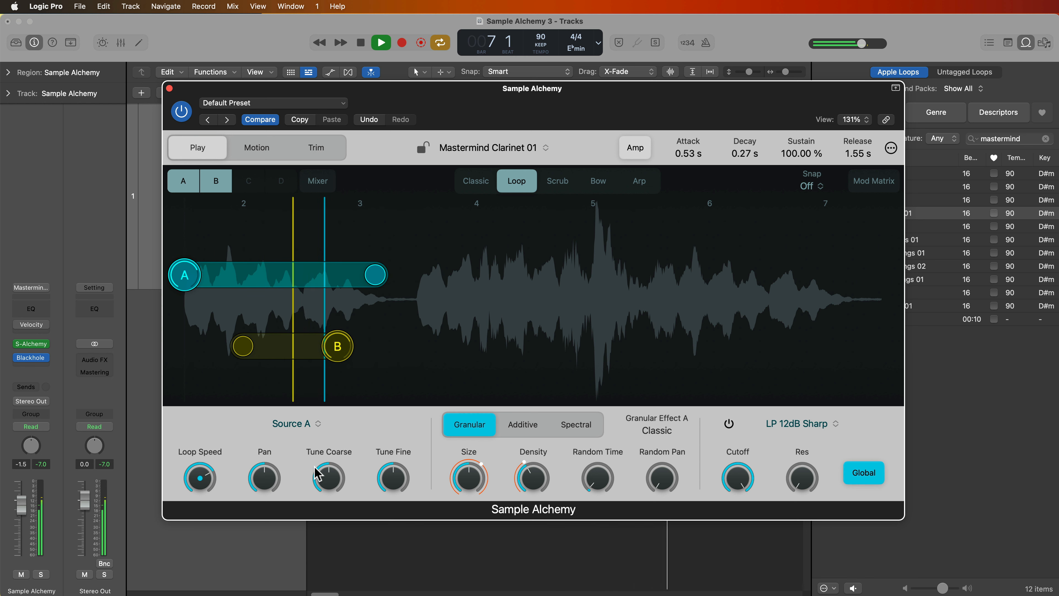
# Slow the loop speed to 19.8 % for source A and 42.9 % for source B.
pyautogui.moveTo(201, 478); pyautogui.dragTo(222, 577)
pyautogui.click(342, 343)
pyautogui.moveTo(202, 479); pyautogui.dragTo(226, 567)
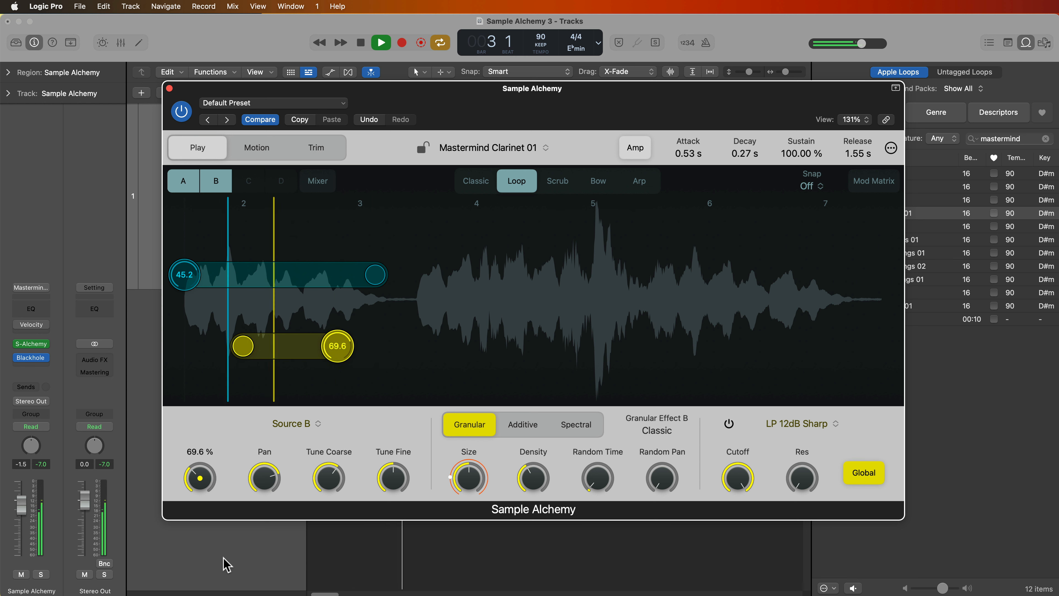
pyautogui.click(326, 288)
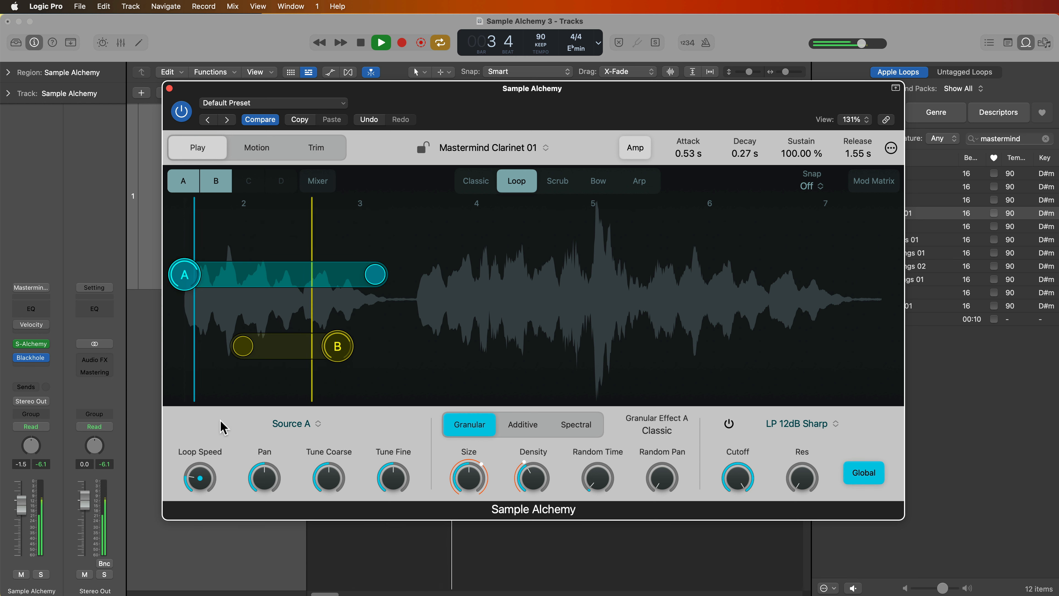
pyautogui.moveTo(200, 479); pyautogui.dragTo(204, 525)
pyautogui.click(290, 351)
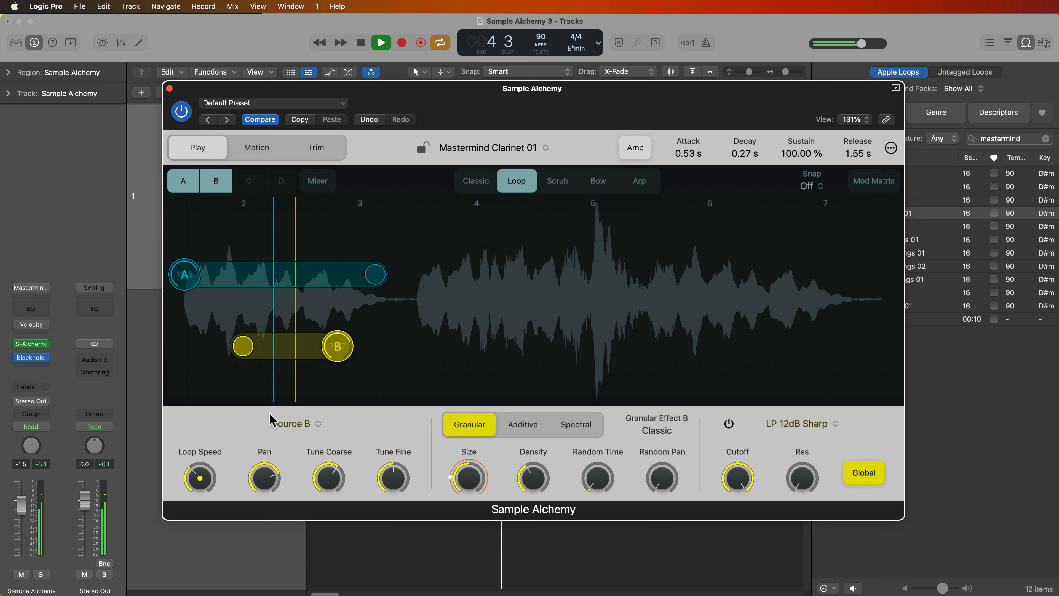
pyautogui.moveTo(199, 469); pyautogui.dragTo(203, 432)
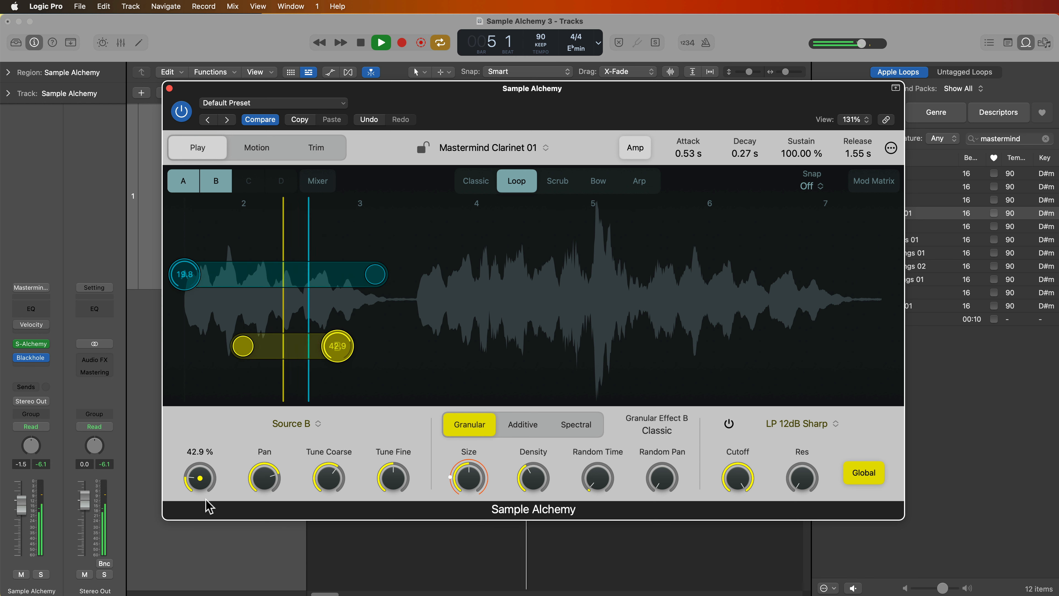
# Show the source mixer and lower source B's level to -13.2.
pyautogui.click(323, 180)
pyautogui.moveTo(229, 253); pyautogui.dragTo(243, 285)
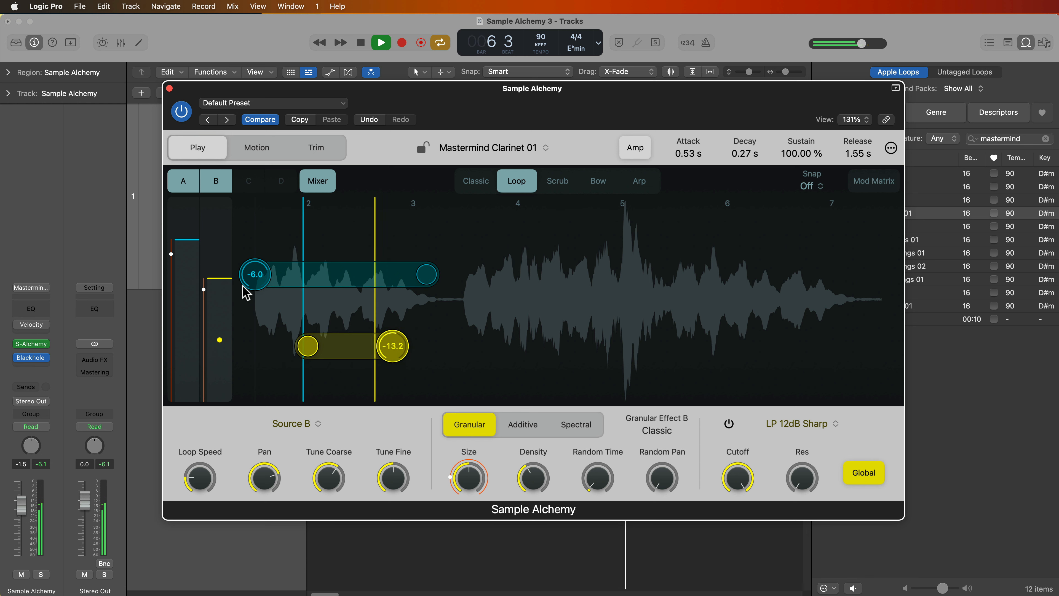
# Pan source A to -9.16 % and source B to 16.04 %, audition the blend and hide the source mixer.
pyautogui.click(362, 287)
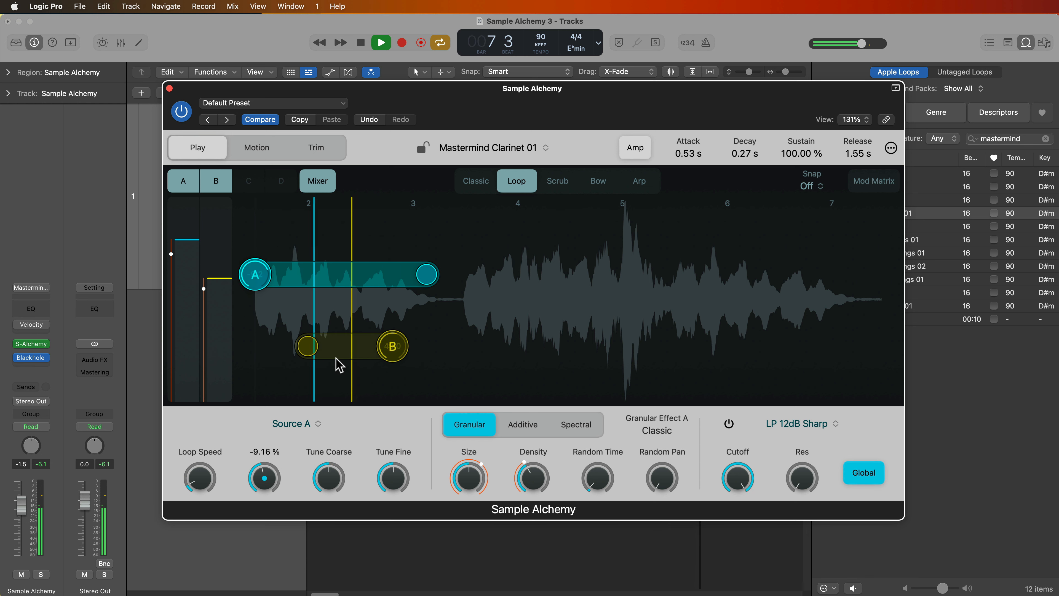
pyautogui.click(336, 358)
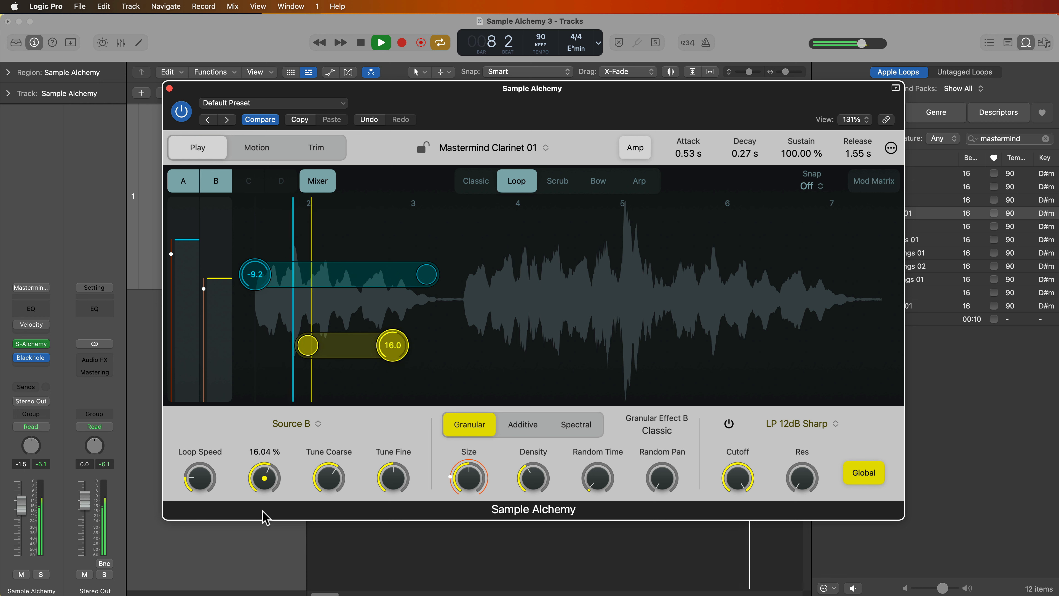
pyautogui.moveTo(265, 517); pyautogui.dragTo(265, 580)
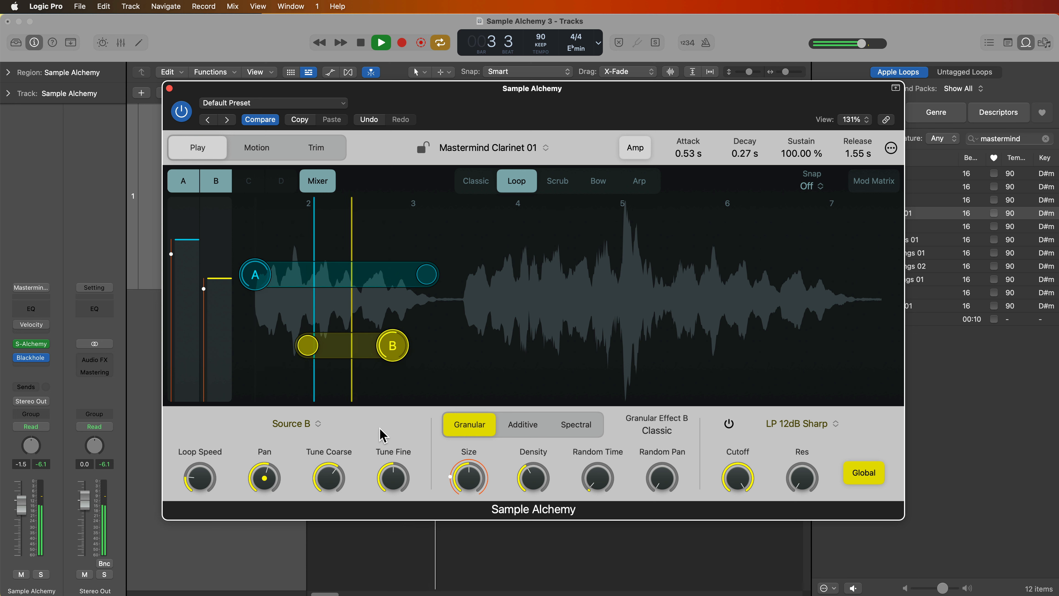
pyautogui.press('space')
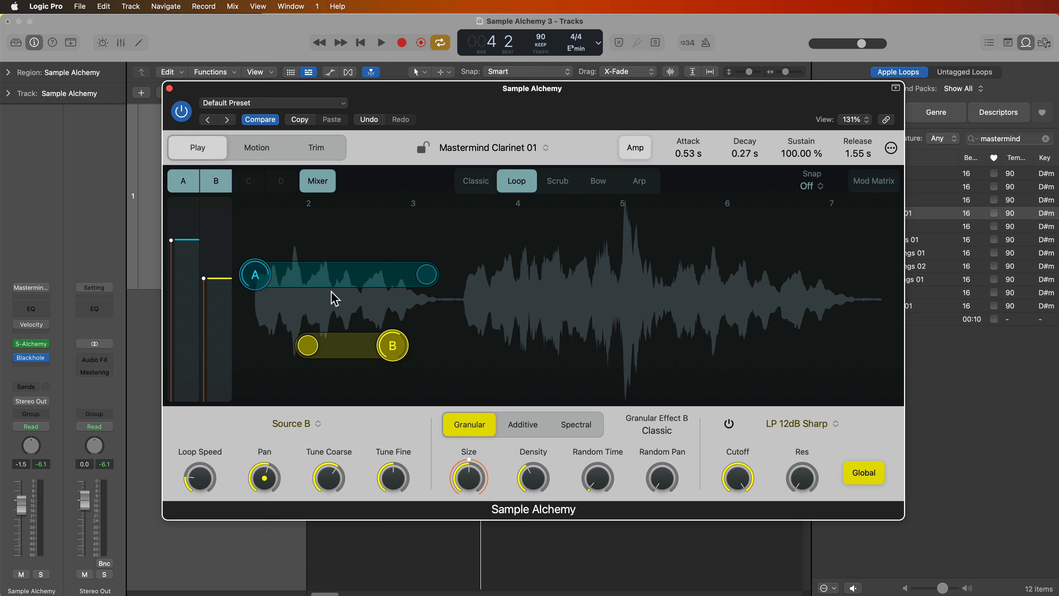
pyautogui.click(321, 183)
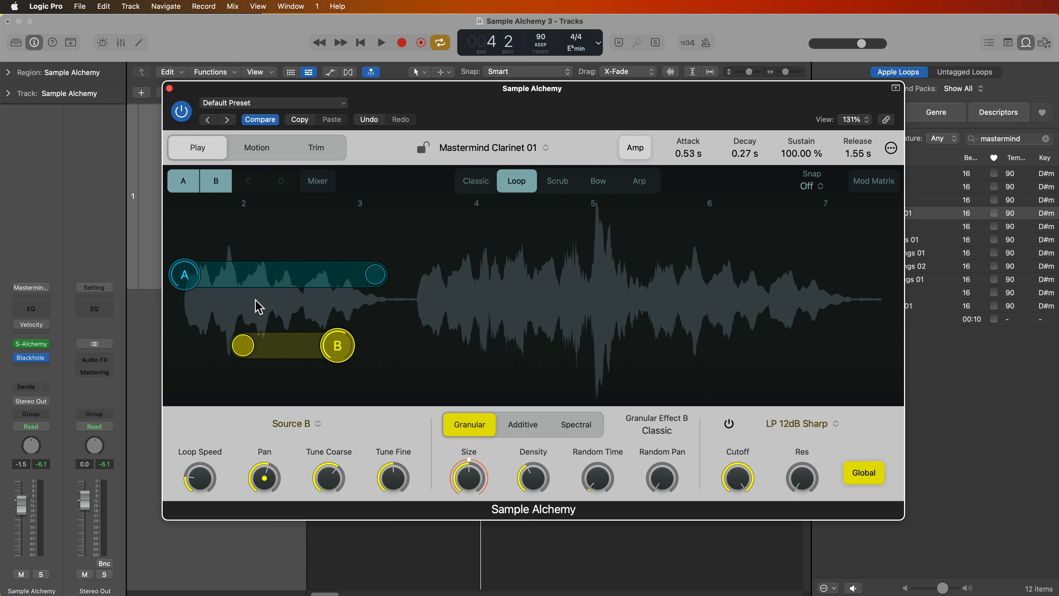
# Switch source B to Additive synthesis and raise its loop to just below source A's during playback.
pyautogui.click(245, 277)
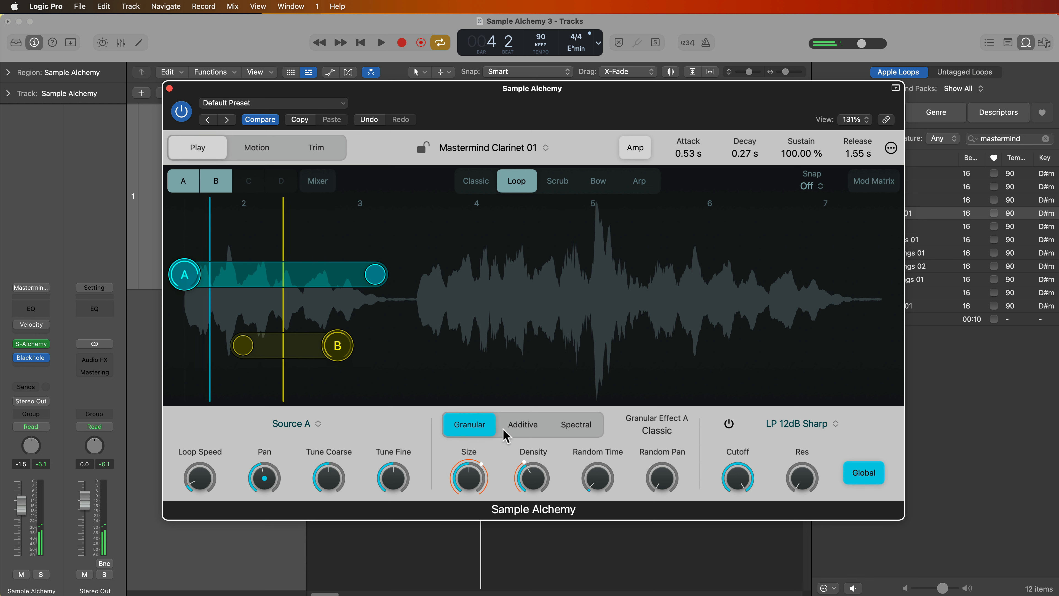
pyautogui.click(311, 349)
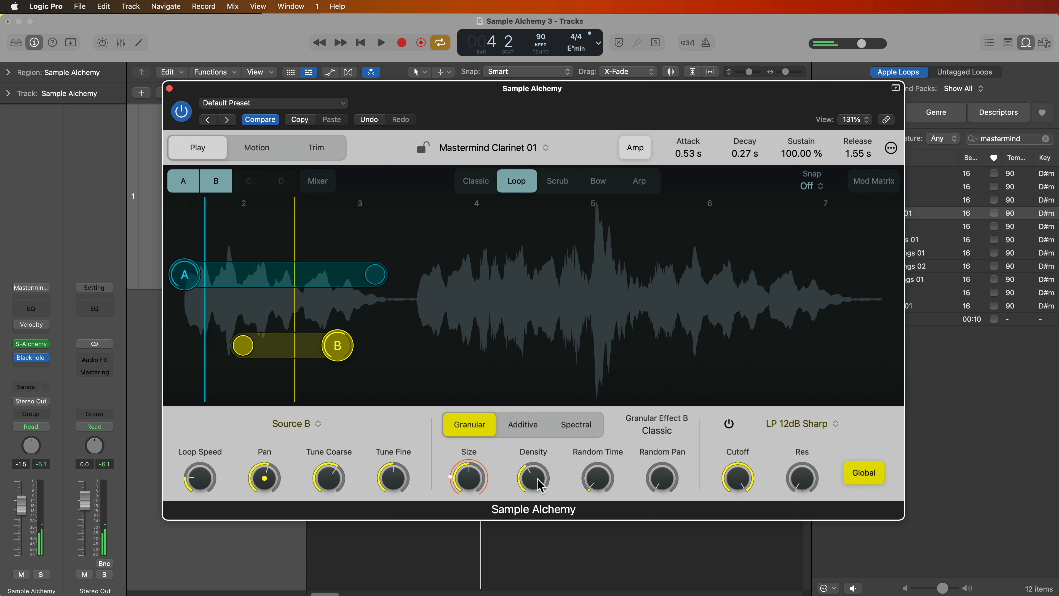
pyautogui.click(536, 428)
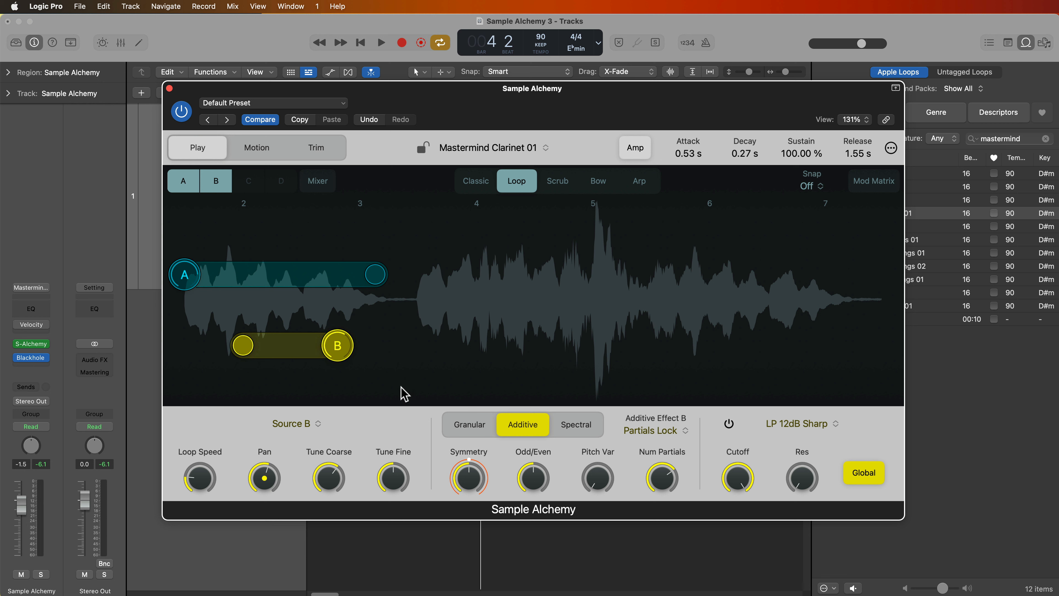
pyautogui.press('space')
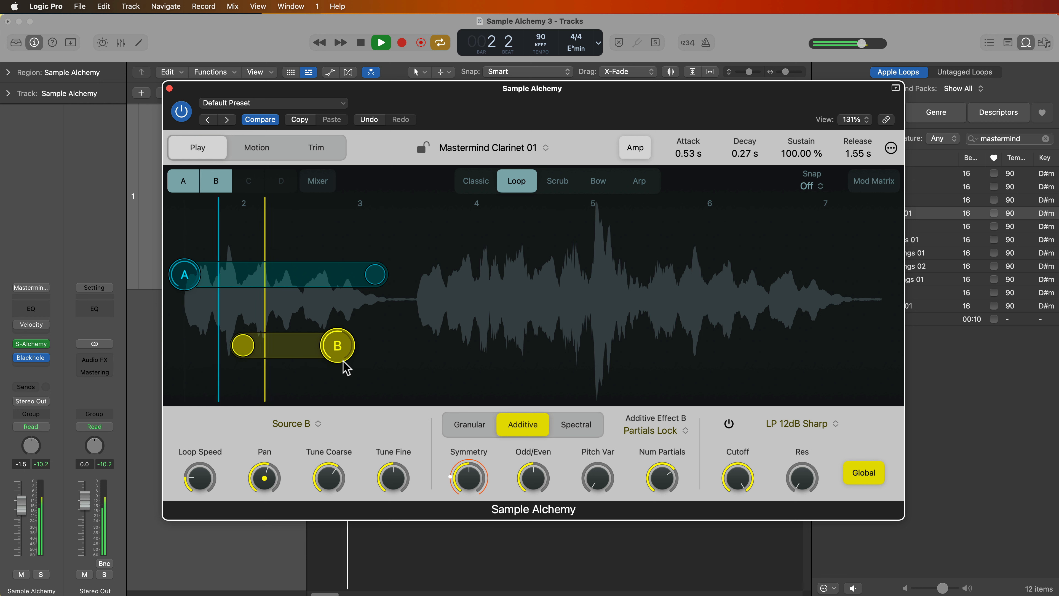
pyautogui.moveTo(349, 358); pyautogui.dragTo(338, 319)
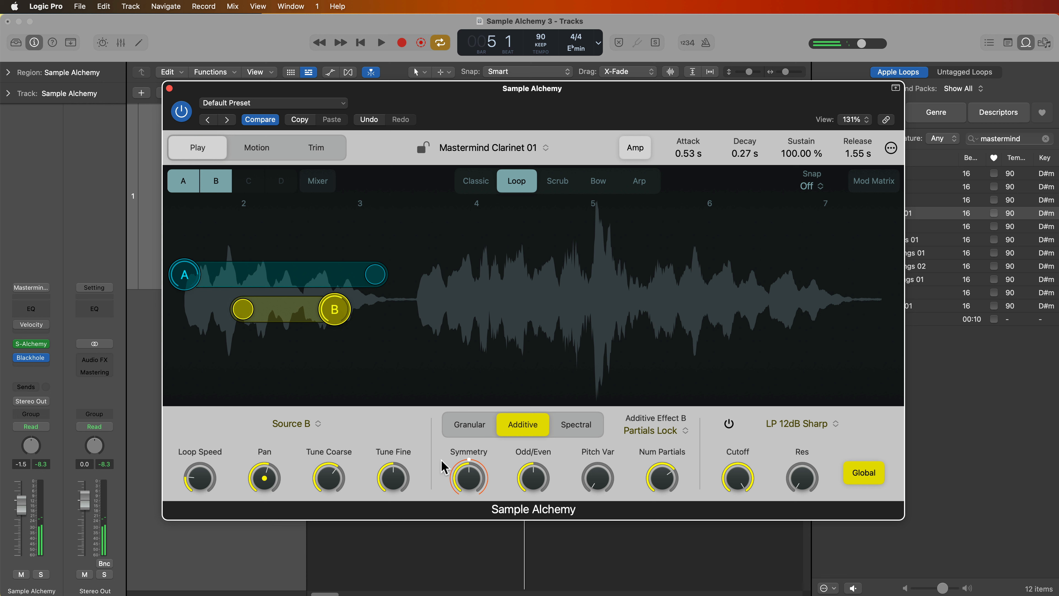
# Compare the Granular and Spectral synthesis modes for source B, returning to Additive.
pyautogui.click(490, 433)
pyautogui.click(522, 430)
pyautogui.click(573, 429)
pyautogui.click(529, 434)
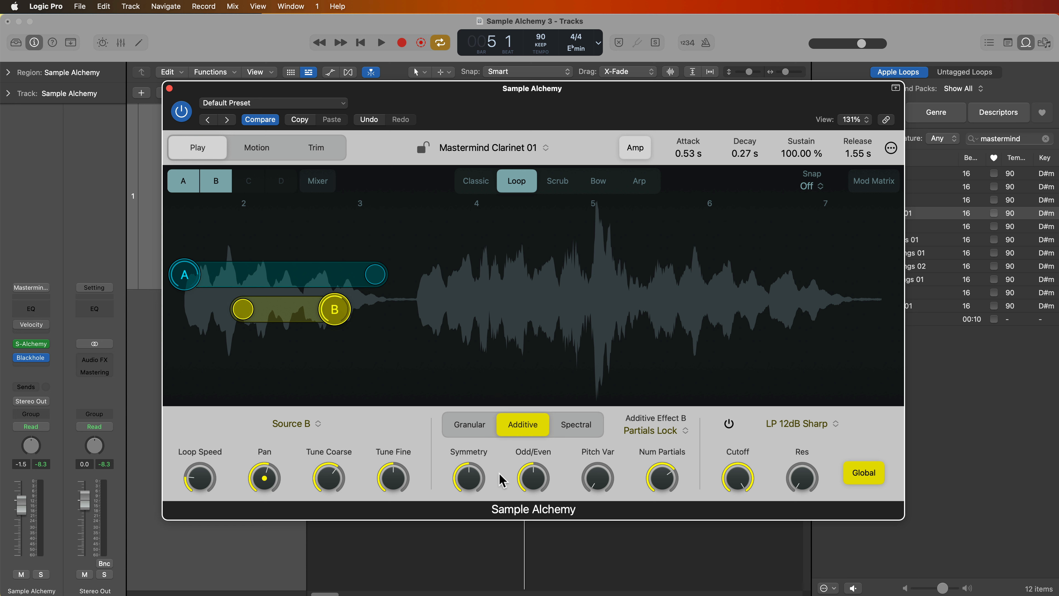
# Adjust source A's granular Size and test its loop at the top of the waveform, leaving it low, below source B.
pyautogui.click(260, 281)
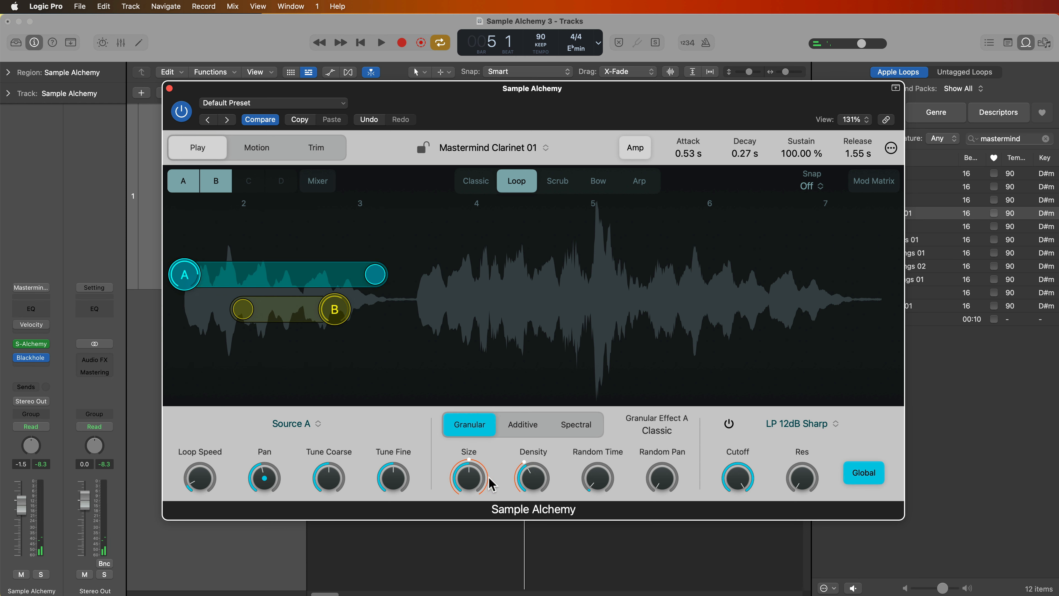
pyautogui.moveTo(471, 473); pyautogui.dragTo(488, 494)
pyautogui.moveTo(189, 277); pyautogui.dragTo(192, 222)
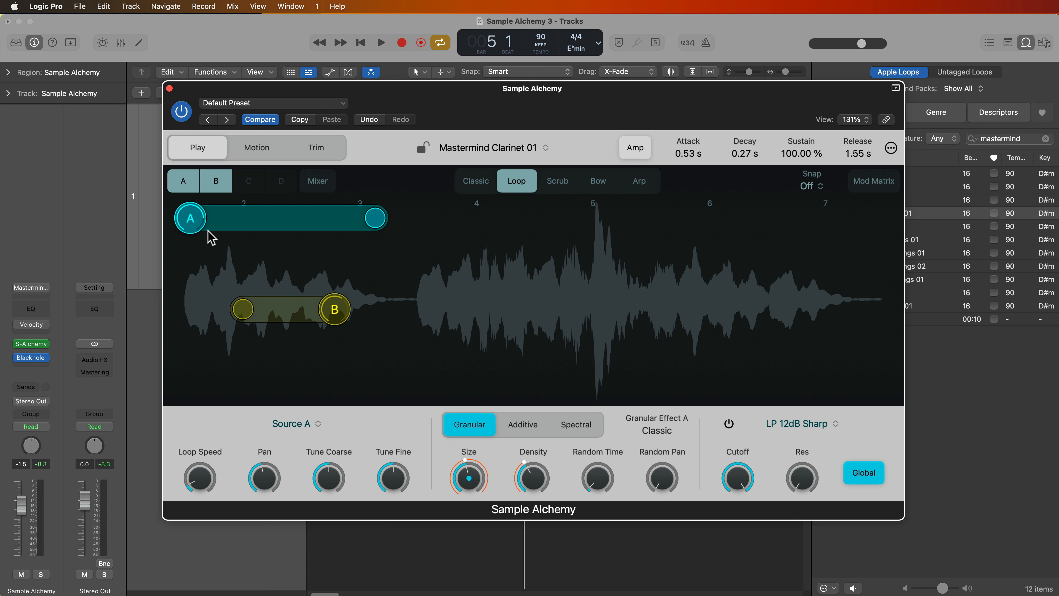
pyautogui.moveTo(195, 220); pyautogui.dragTo(185, 369)
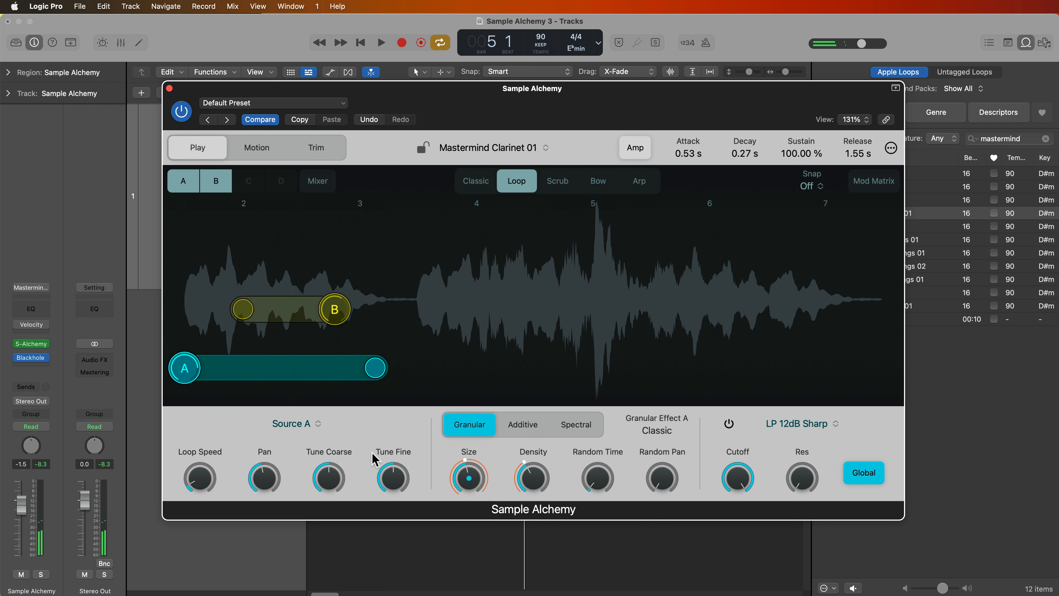
# Raise source A's loop into the upper waveform and place source B's loop below it, spanning about 2 to 3.2 on the ruler.
pyautogui.moveTo(196, 368); pyautogui.dragTo(195, 271)
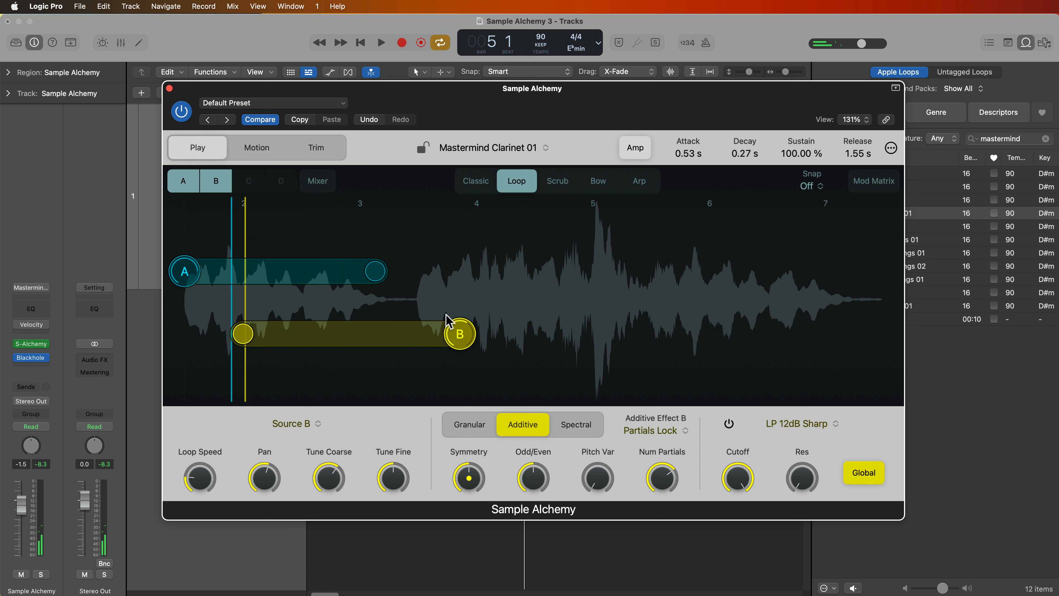
pyautogui.moveTo(414, 339); pyautogui.dragTo(381, 332)
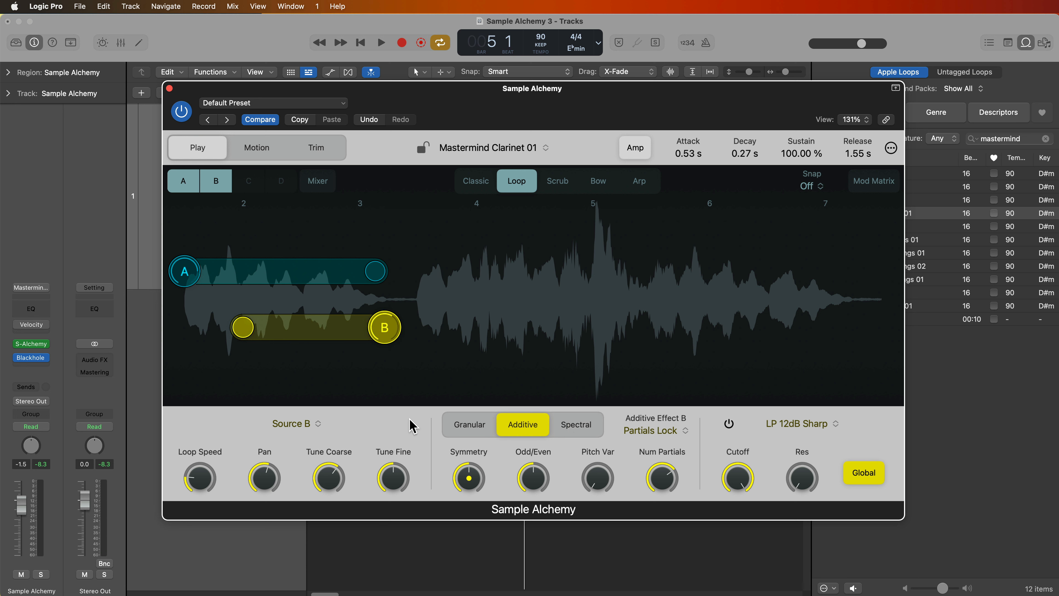
# Show the modulation matrix for Additive Symmetry B and enable its Waveform Y source.
pyautogui.moveTo(469, 479)
pyautogui.click(870, 184)
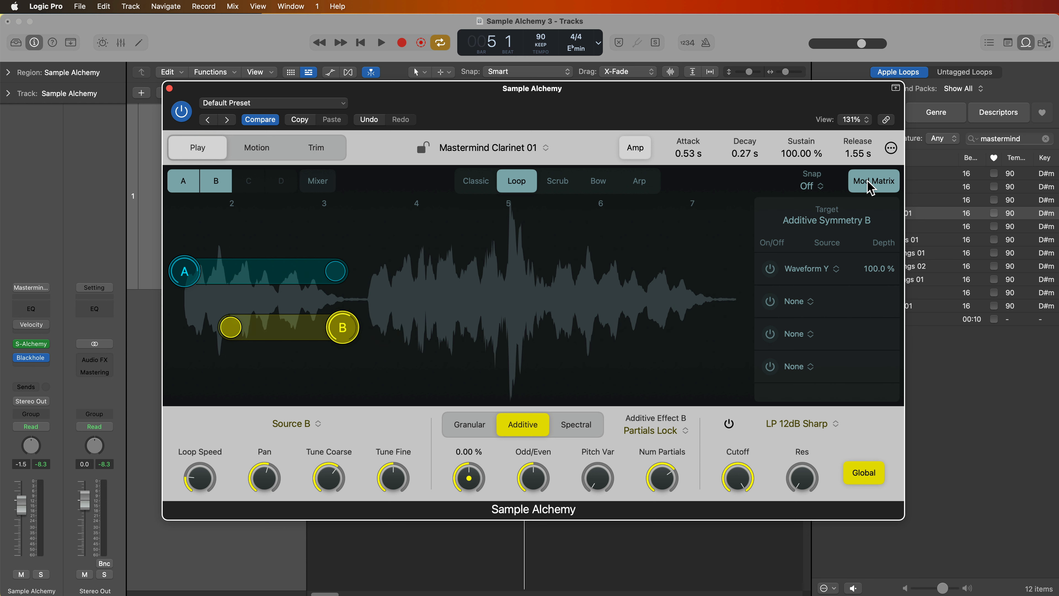
pyautogui.click(770, 269)
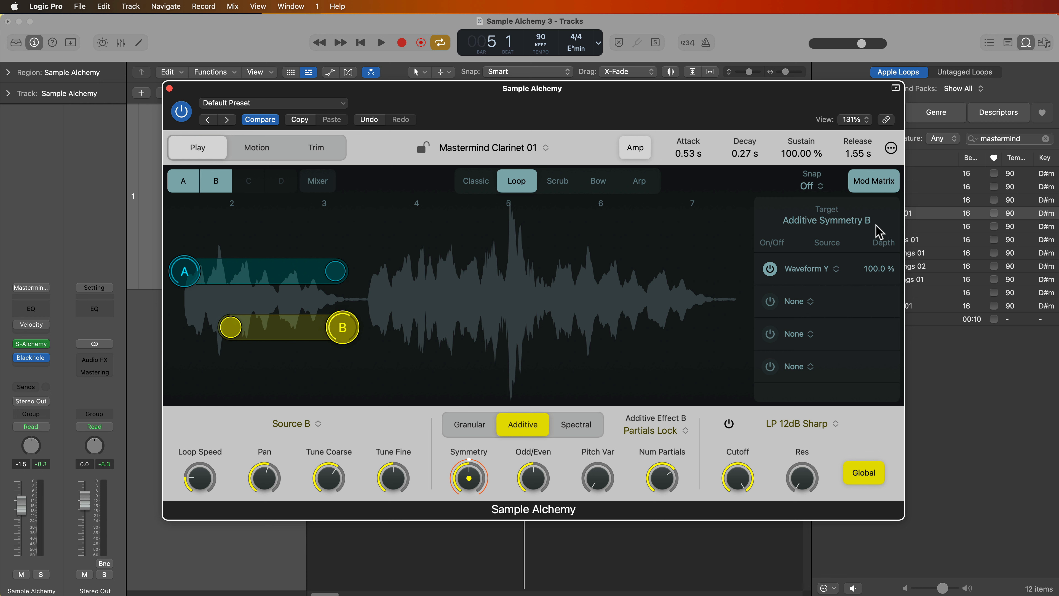
# Compare the Waveform Y targets of source B's Granular, Spectral and Additive modes, settle on Granular and hide the modulation matrix.
pyautogui.click(470, 428)
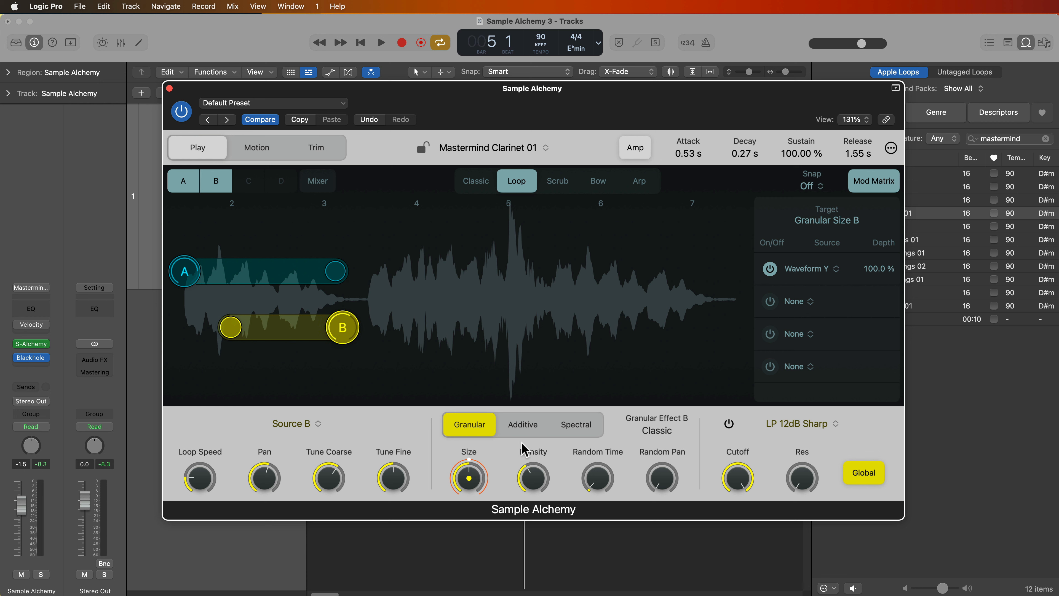
pyautogui.click(583, 425)
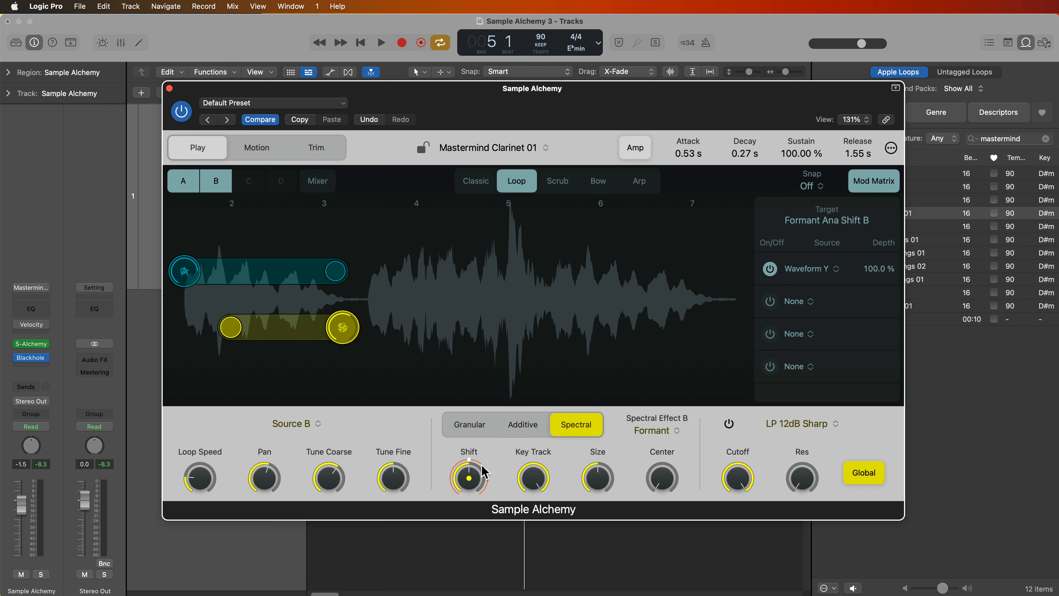
pyautogui.click(521, 434)
pyautogui.click(477, 436)
pyautogui.click(522, 427)
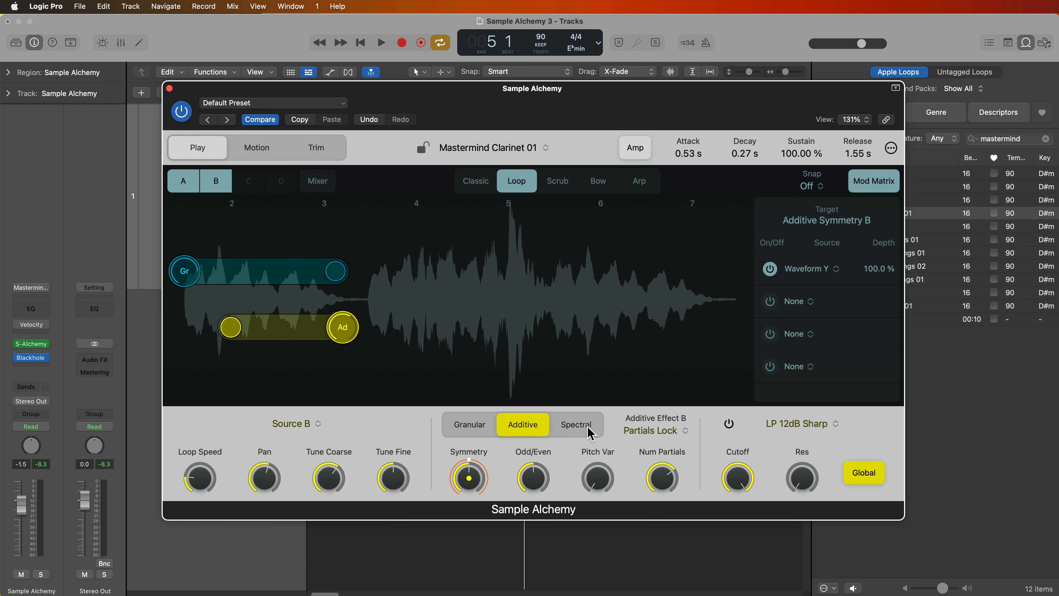
pyautogui.click(471, 425)
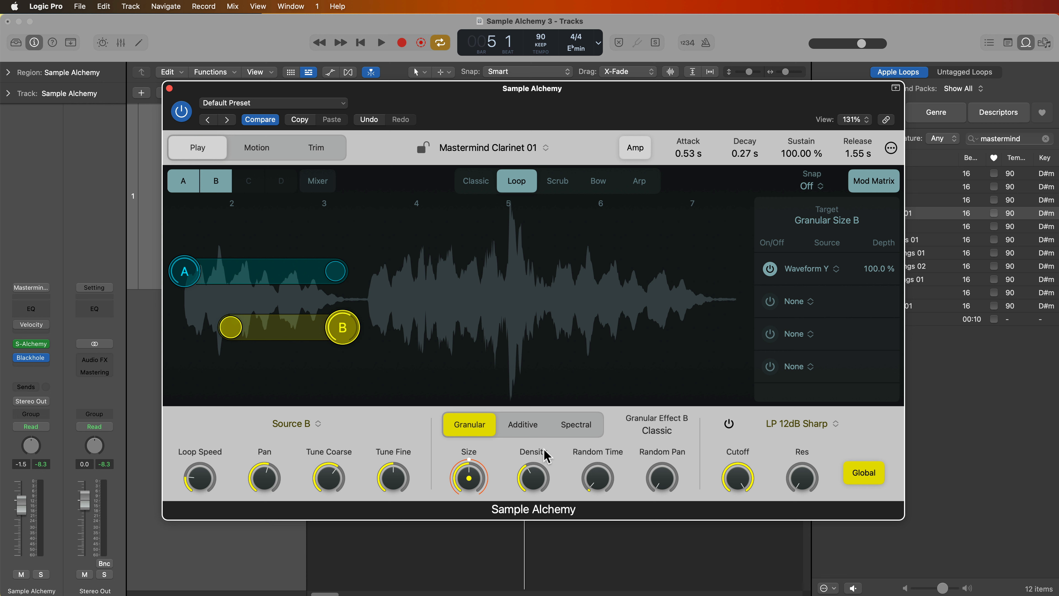
pyautogui.click(873, 184)
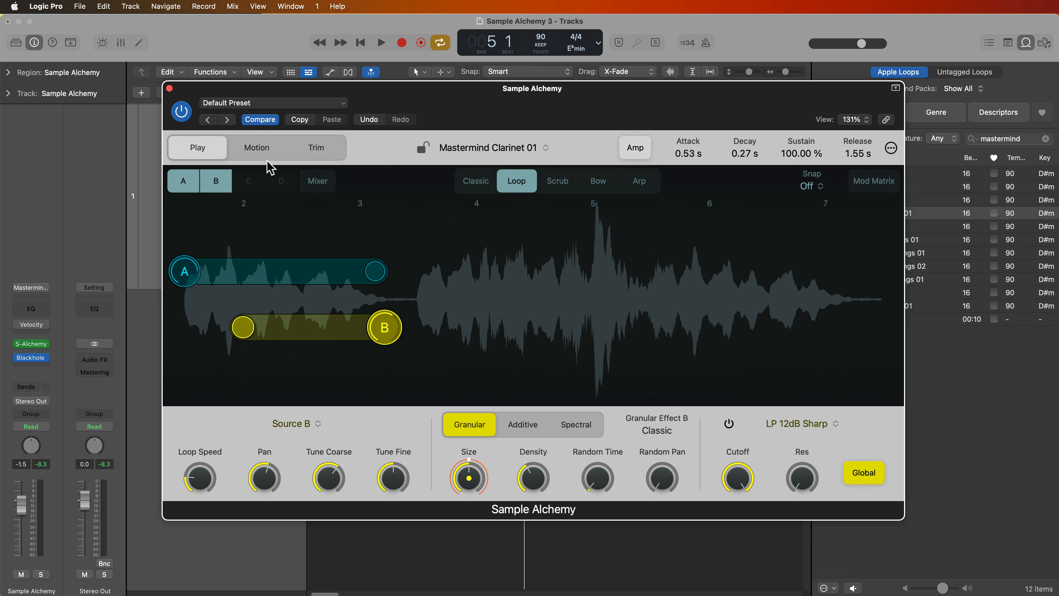
# Turn off source B, adjust source A's granular Size and test its handle at low and middle heights on the waveform.
pyautogui.click(223, 177)
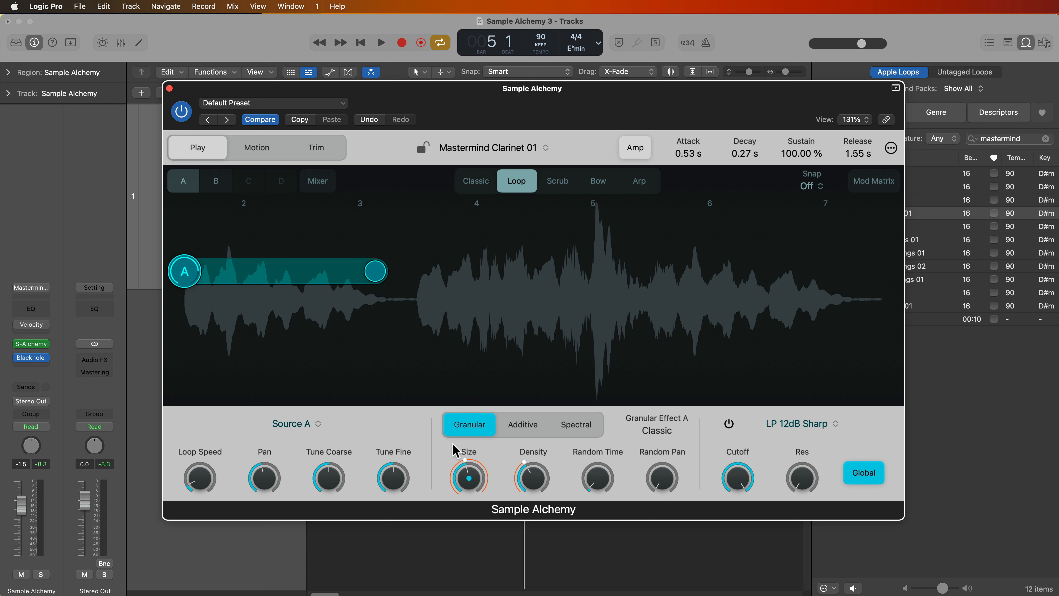
pyautogui.moveTo(472, 484)
pyautogui.moveTo(472, 484); pyautogui.dragTo(496, 453)
pyautogui.moveTo(188, 275); pyautogui.dragTo(212, 347)
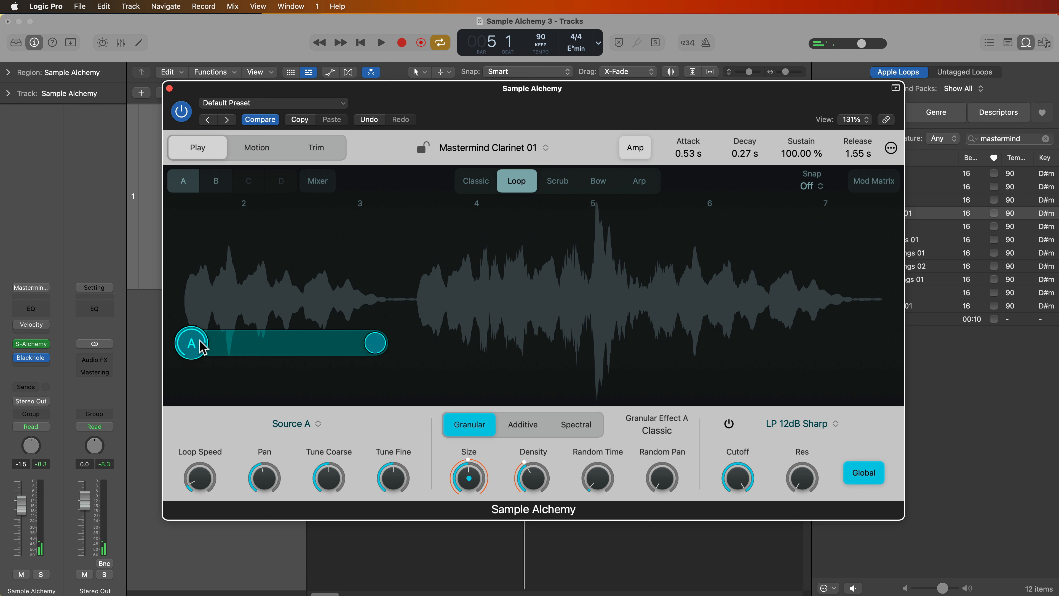
pyautogui.moveTo(202, 346); pyautogui.dragTo(200, 298)
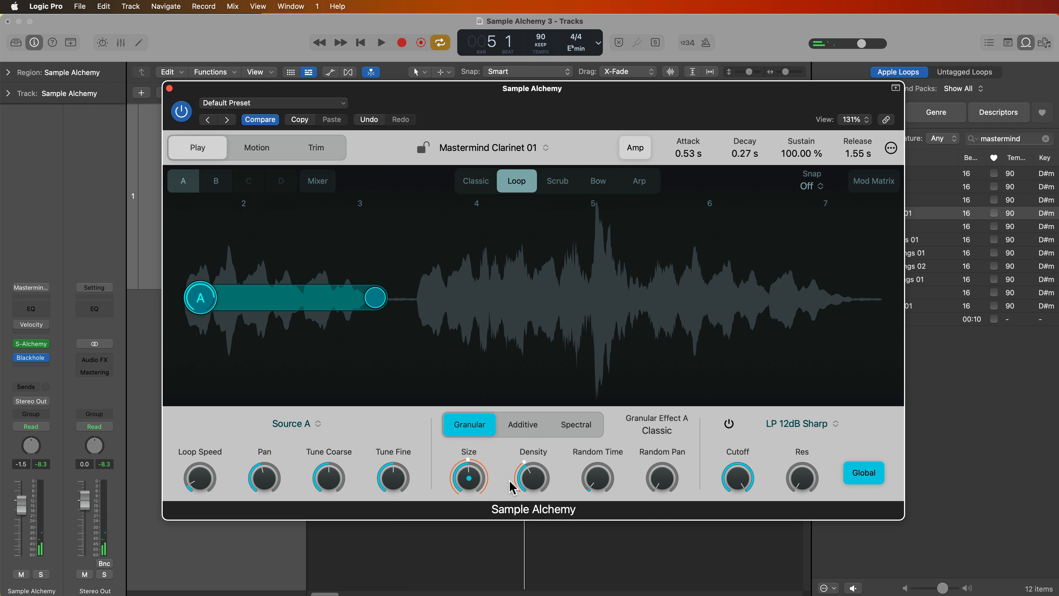
# Try a low granular Size on source A, nudging its loop start during short playbacks.
pyautogui.moveTo(479, 478); pyautogui.dragTo(480, 541)
pyautogui.press('space')
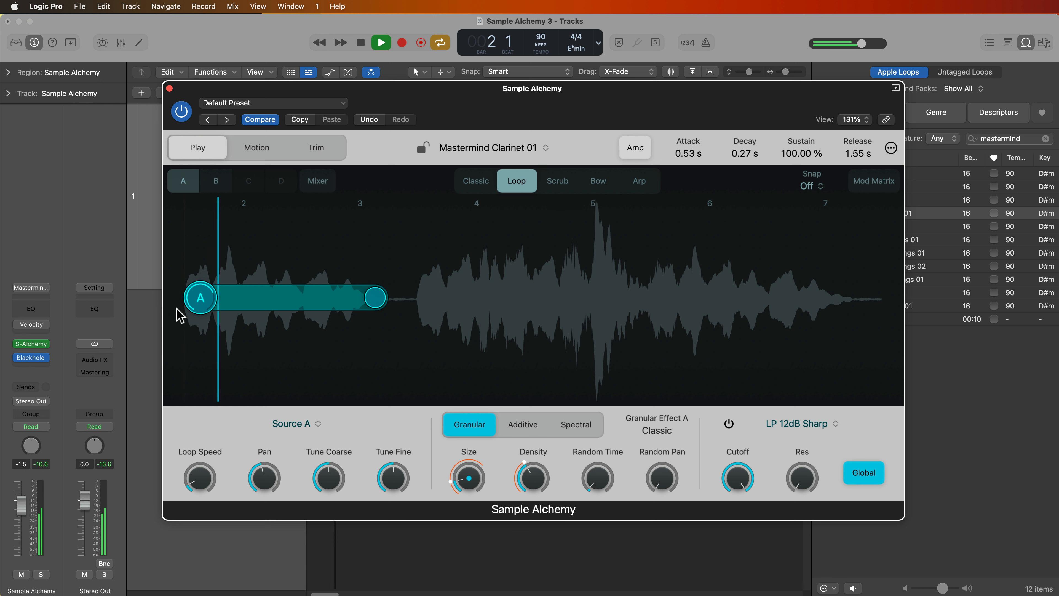
pyautogui.moveTo(201, 300)
pyautogui.mouseDown()
pyautogui.moveTo(202, 369)
pyautogui.moveTo(203, 309)
pyautogui.mouseUp()
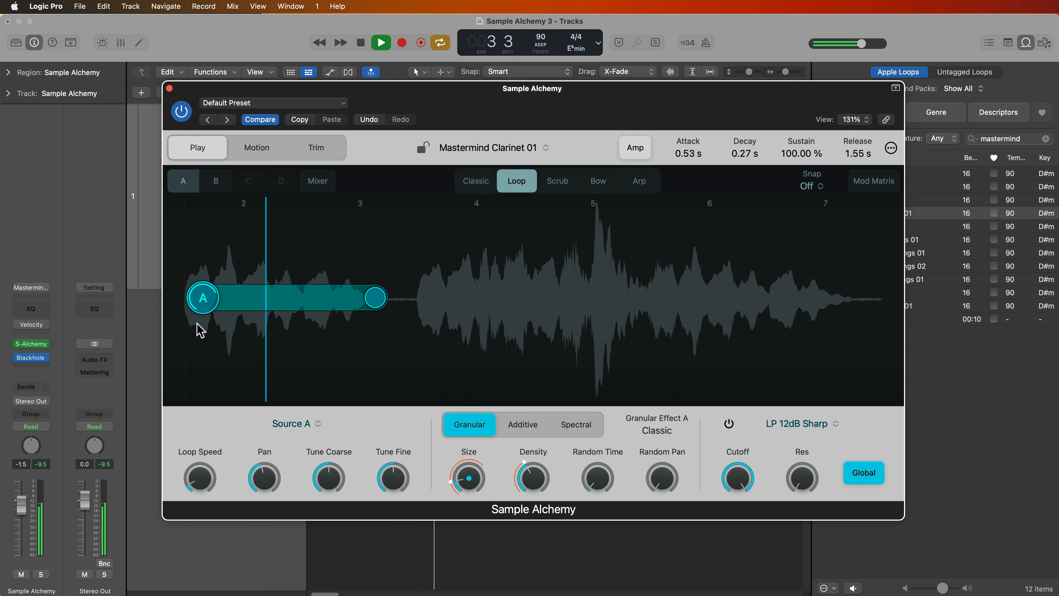
pyautogui.press('space')
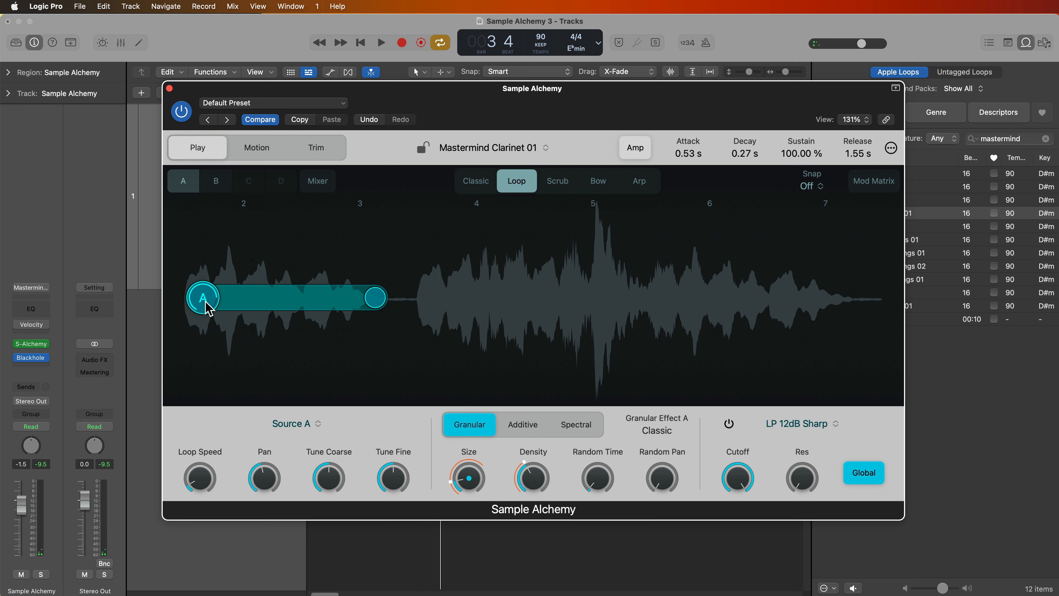
pyautogui.press('space')
pyautogui.moveTo(205, 299)
pyautogui.mouseDown()
pyautogui.moveTo(209, 330)
pyautogui.moveTo(200, 297)
pyautogui.mouseUp()
pyautogui.press('space')
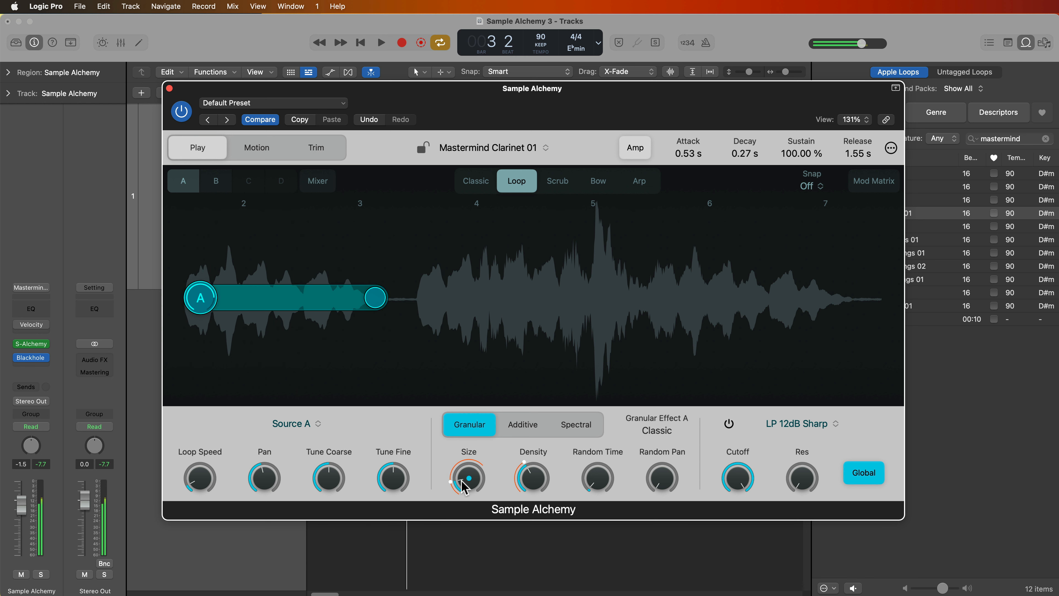
# Raise source A's granular Size to about 185 ms and move its loop back to the upper part of the waveform.
pyautogui.moveTo(464, 486); pyautogui.dragTo(496, 390)
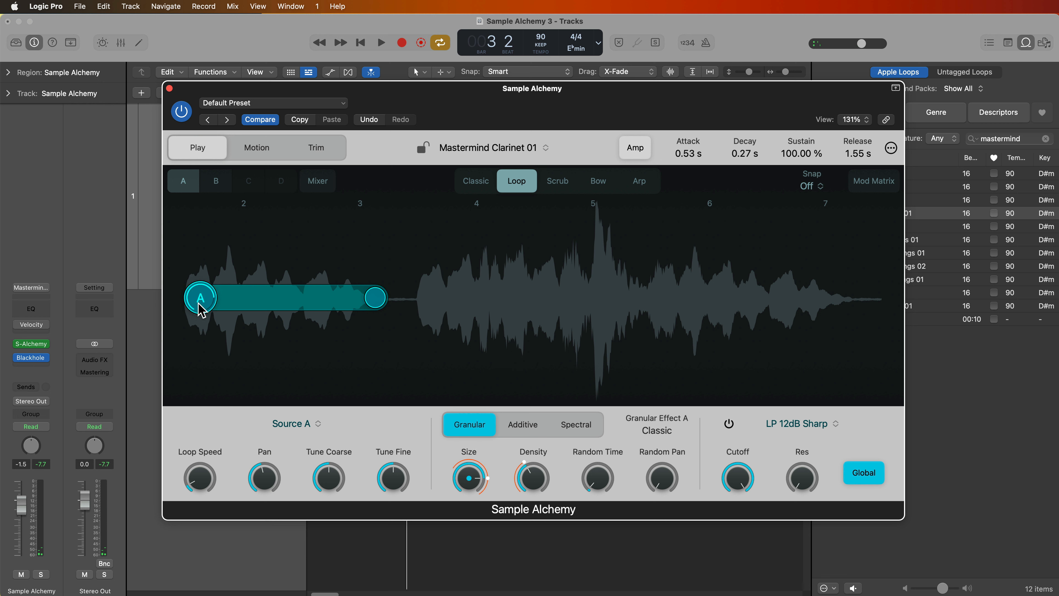
pyautogui.moveTo(202, 311); pyautogui.dragTo(195, 276)
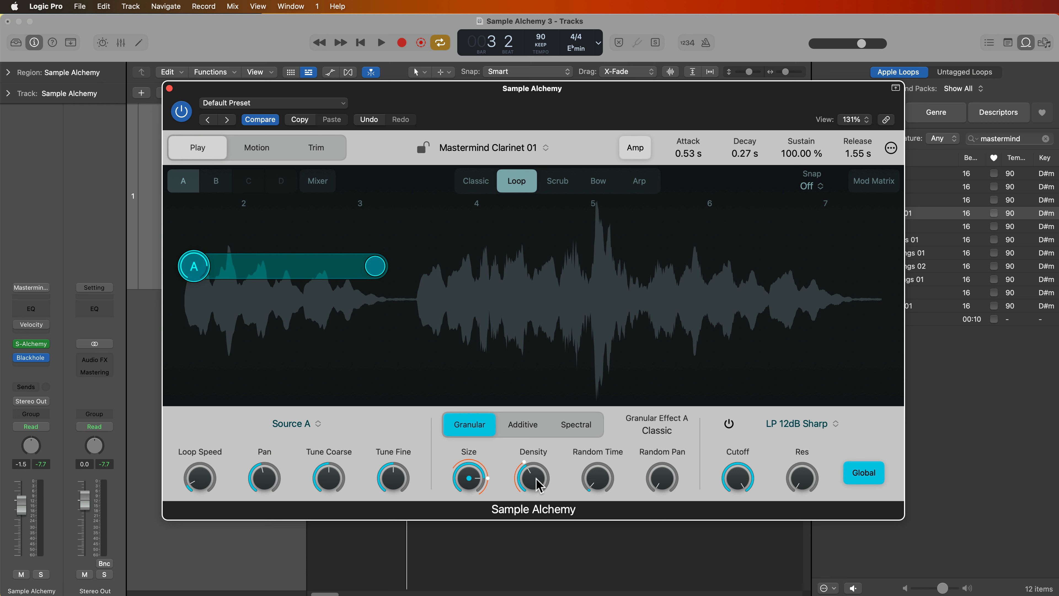
# Raise source A's granular Density to 10 grains.
pyautogui.moveTo(539, 486)
pyautogui.mouseDown()
pyautogui.moveTo(545, 332)
pyautogui.moveTo(538, 481)
pyautogui.mouseUp()
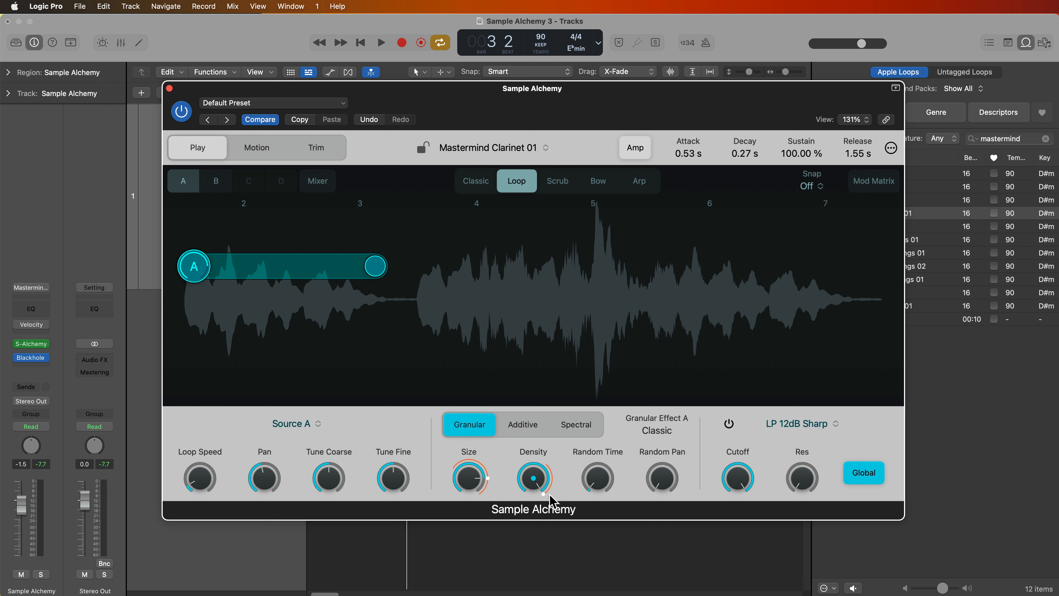
pyautogui.moveTo(536, 527); pyautogui.dragTo(537, 499)
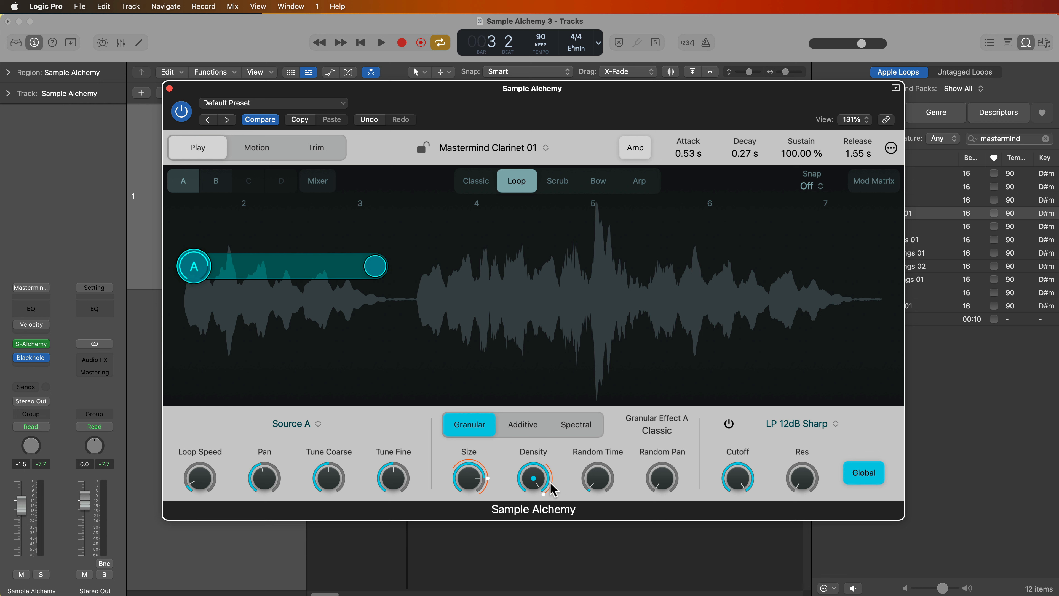
pyautogui.moveTo(539, 482)
pyautogui.moveTo(541, 484); pyautogui.dragTo(537, 450)
# Toggle the Aftertouch modulation of Granular Density A, change its source to Mod Wheel and hide the modulation matrix.
pyautogui.click(872, 183)
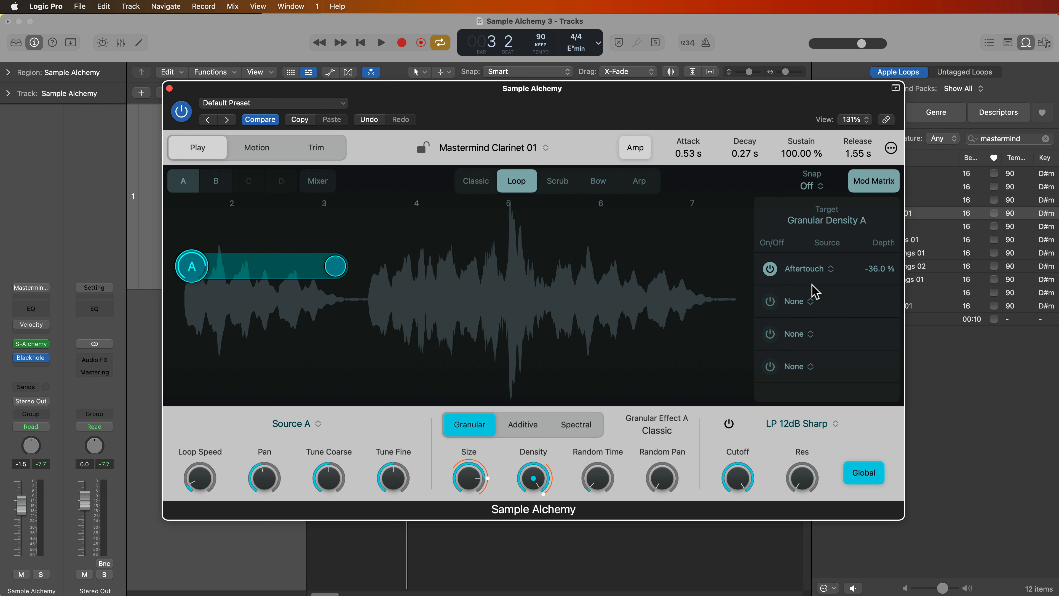
pyautogui.click(770, 269)
pyautogui.click(770, 270)
pyautogui.click(770, 269)
pyautogui.click(770, 269)
pyautogui.click(806, 269)
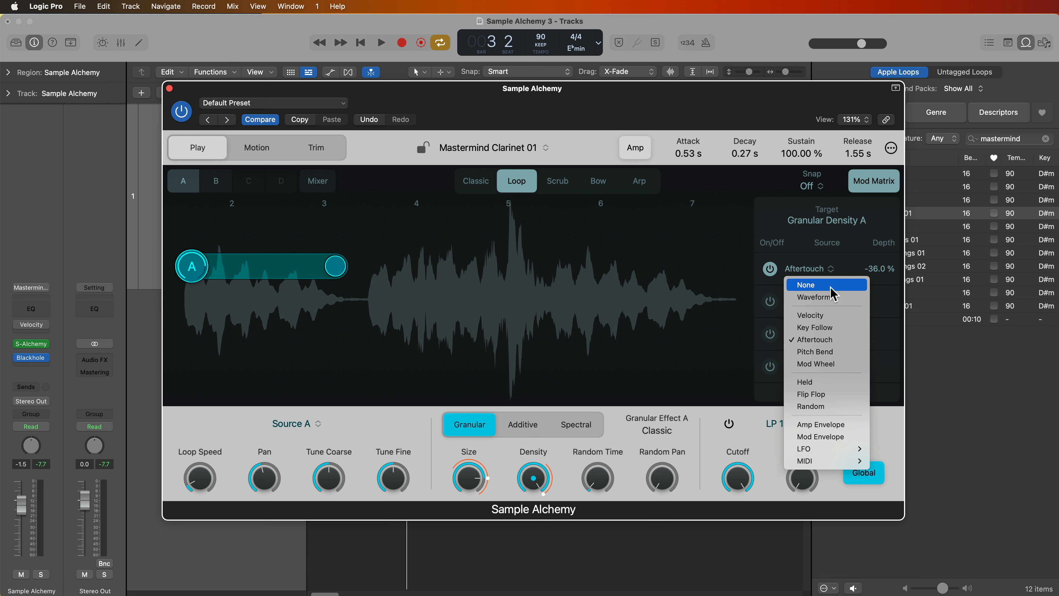
pyautogui.click(811, 315)
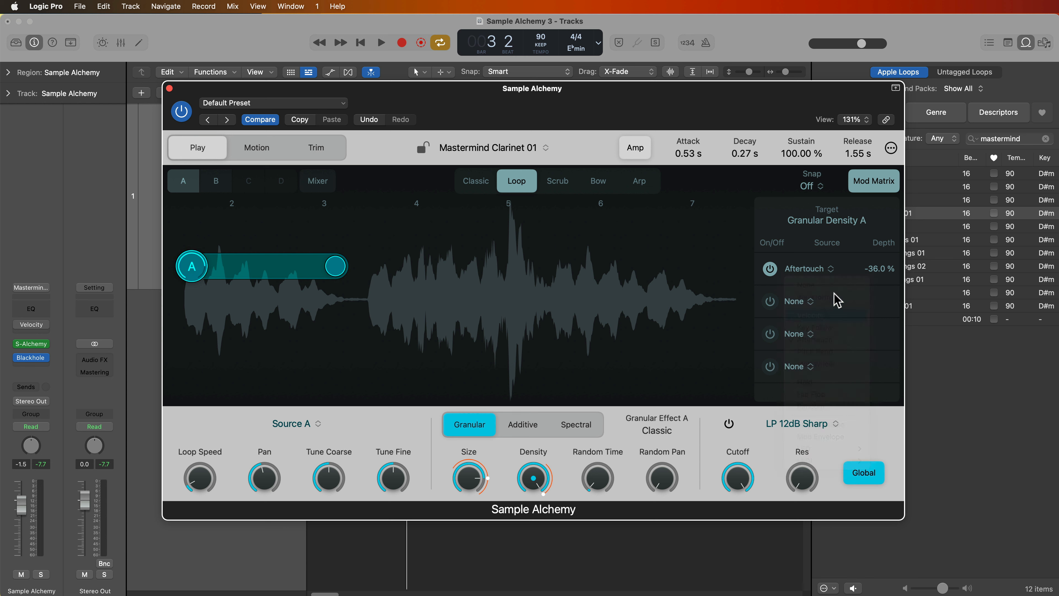
pyautogui.click(819, 271)
pyautogui.click(828, 363)
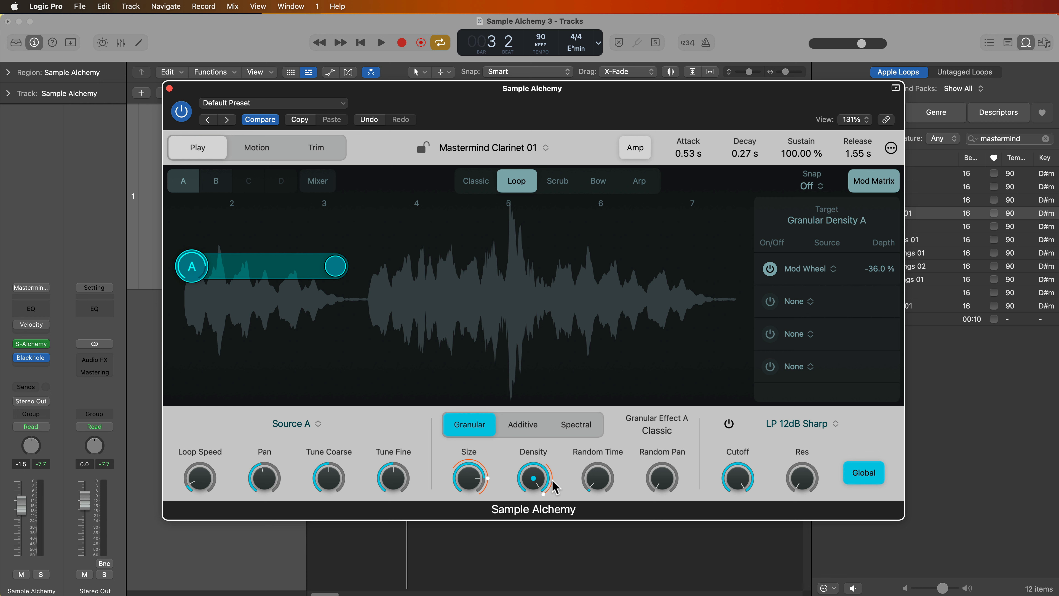
pyautogui.click(861, 193)
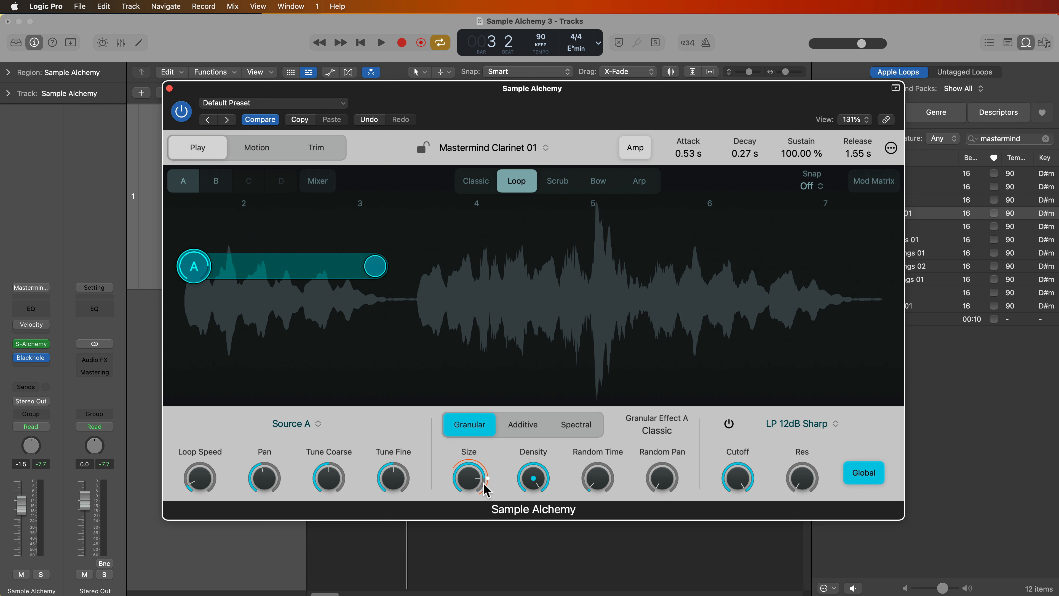
# Try raising source A's Random Time to 21.68 % along with its Random Pan, and return both to about zero.
pyautogui.moveTo(598, 480); pyautogui.dragTo(624, 444)
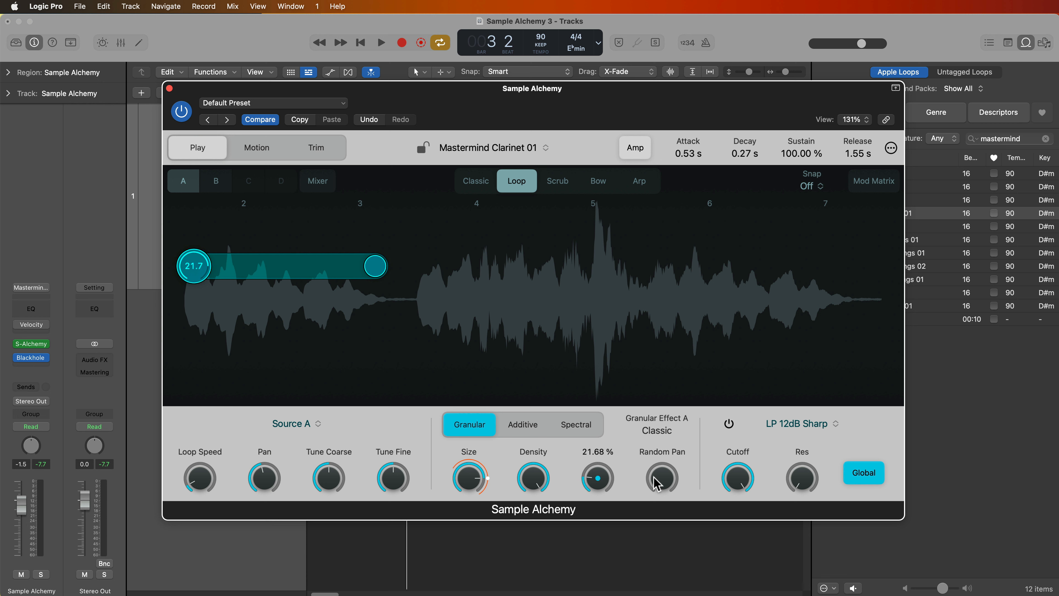
pyautogui.moveTo(654, 479); pyautogui.dragTo(666, 422)
pyautogui.moveTo(663, 472); pyautogui.dragTo(651, 556)
pyautogui.moveTo(601, 494); pyautogui.dragTo(608, 548)
# Reset source A's granular Size, raise it to about 152.8 ms and set Loop Speed to 40.6 % during playback.
pyautogui.click(528, 473)
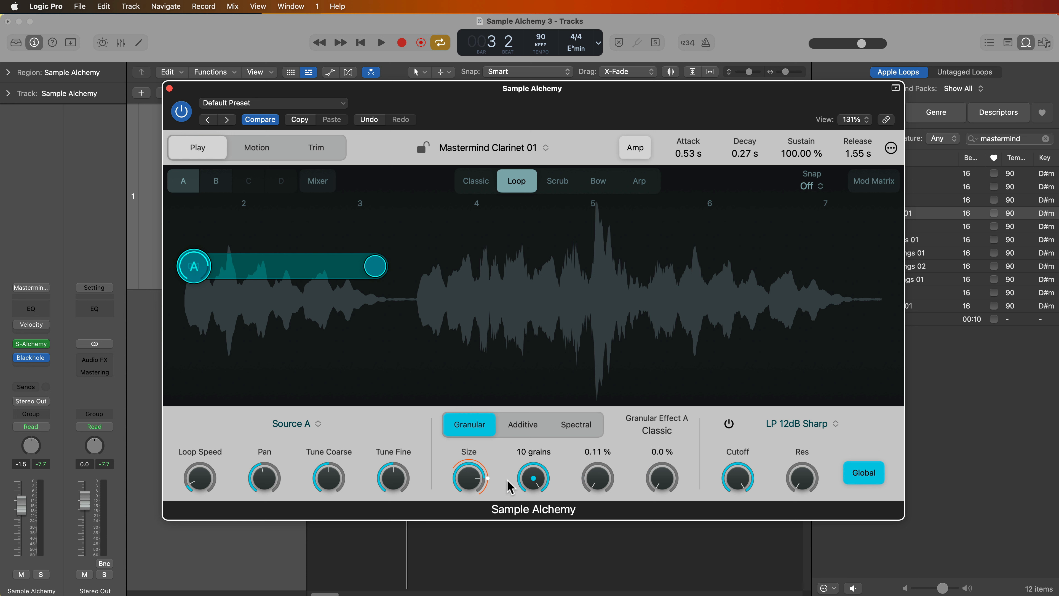
pyautogui.click(465, 472)
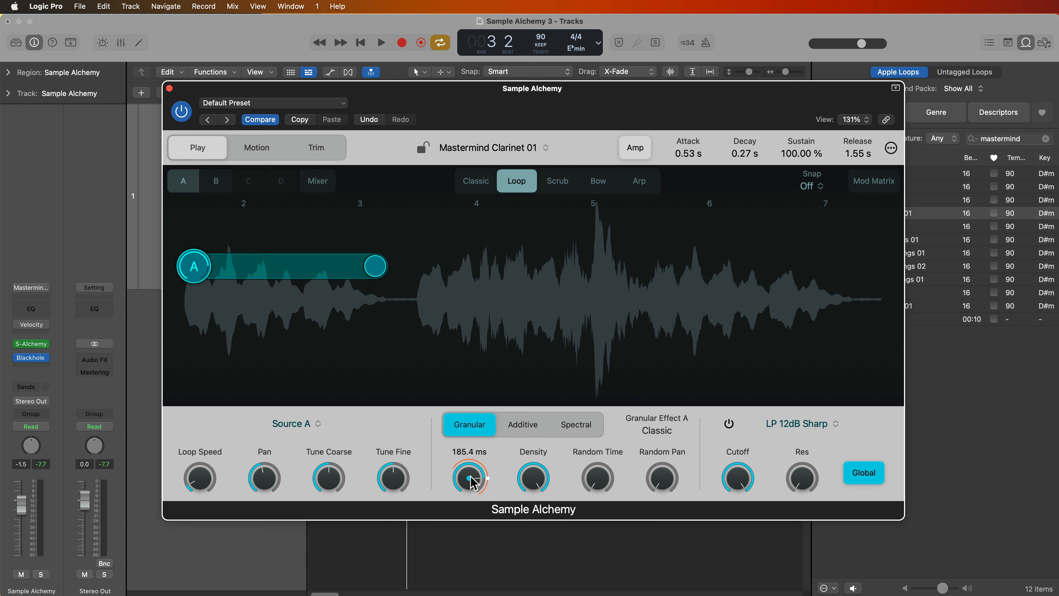
pyautogui.keyDown('alt'); pyautogui.click(471, 477); pyautogui.keyUp('alt')
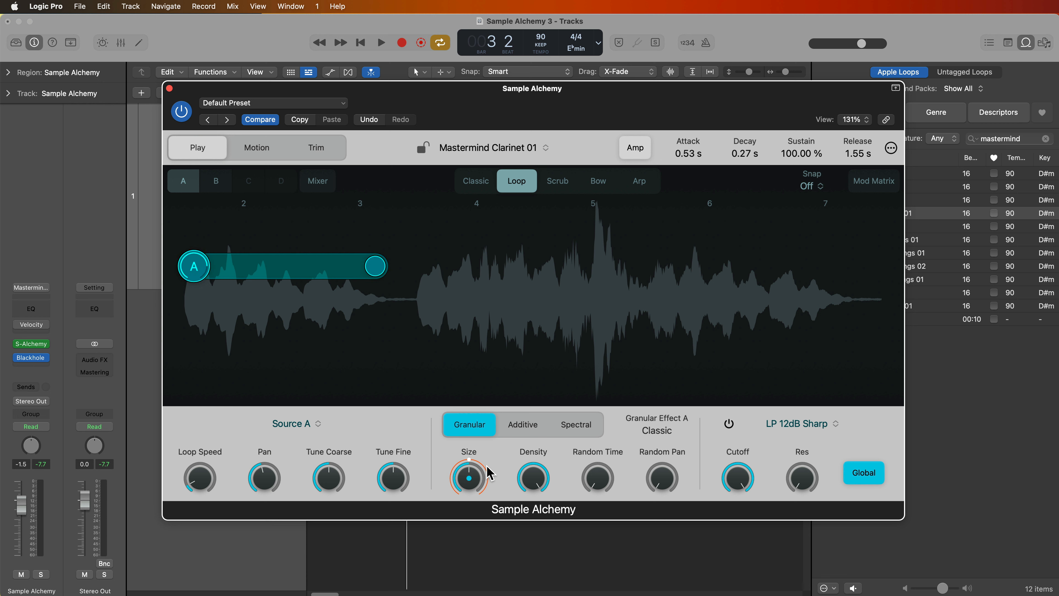
pyautogui.press('space')
pyautogui.moveTo(489, 473); pyautogui.dragTo(475, 453)
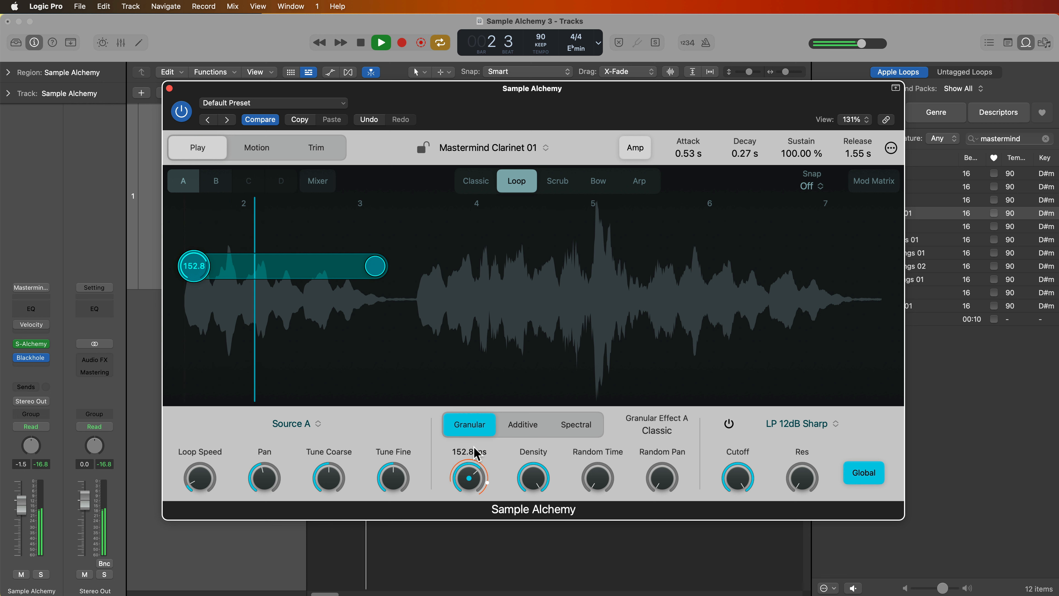
pyautogui.moveTo(217, 473)
pyautogui.mouseDown()
pyautogui.moveTo(210, 455)
pyautogui.moveTo(228, 439)
pyautogui.moveTo(228, 469)
pyautogui.mouseUp()
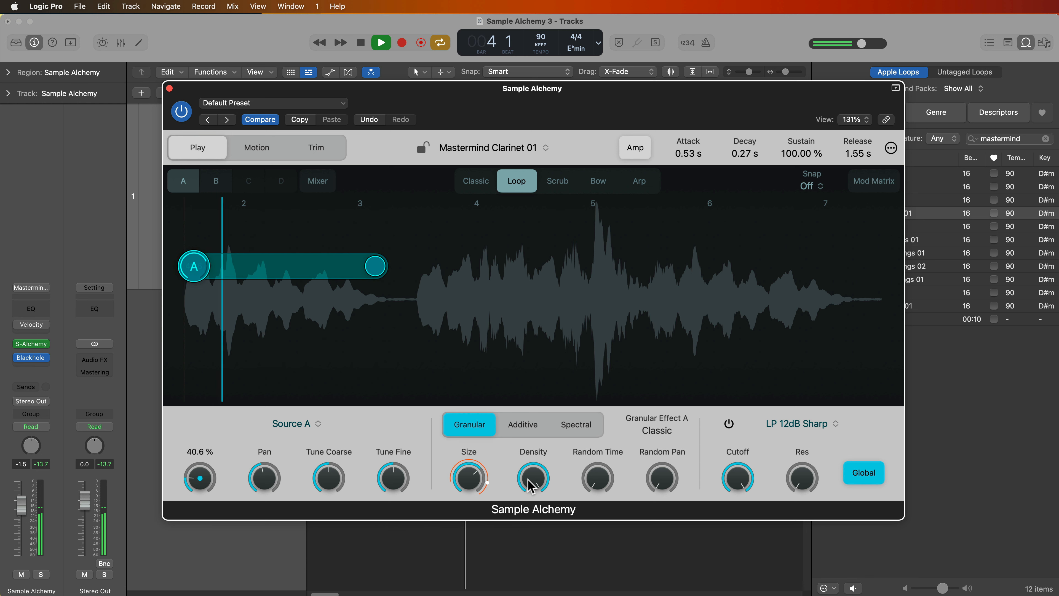
# During playback, lower source A's Density, raise Random Time and Random Pan, and set Size to about 159 ms.
pyautogui.moveTo(528, 479); pyautogui.dragTo(537, 514)
pyautogui.moveTo(592, 483); pyautogui.dragTo(599, 404)
pyautogui.moveTo(671, 478); pyautogui.dragTo(676, 408)
pyautogui.moveTo(609, 480); pyautogui.dragTo(678, 464)
pyautogui.moveTo(465, 474); pyautogui.dragTo(468, 478)
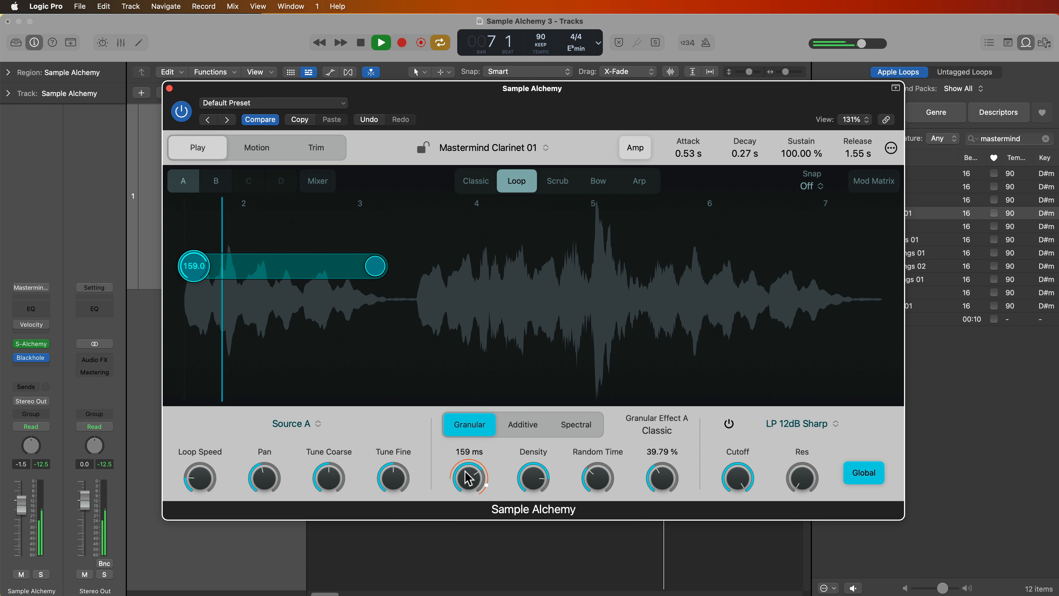
# Fine-tune source A's Random Pan, Random Time and Density by ear while the loop plays.
pyautogui.moveTo(663, 476); pyautogui.dragTo(664, 471)
pyautogui.moveTo(598, 477); pyautogui.dragTo(598, 464)
pyautogui.moveTo(661, 479); pyautogui.dragTo(657, 505)
pyautogui.moveTo(533, 474); pyautogui.dragTo(533, 469)
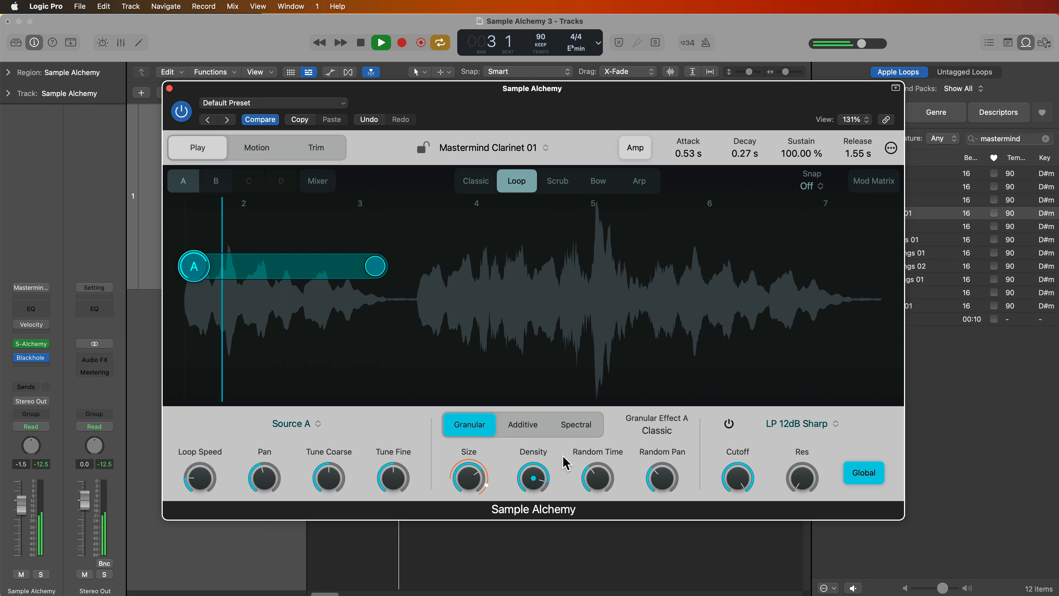
# Stop playback and turn source B back on alongside source A.
pyautogui.press('space')
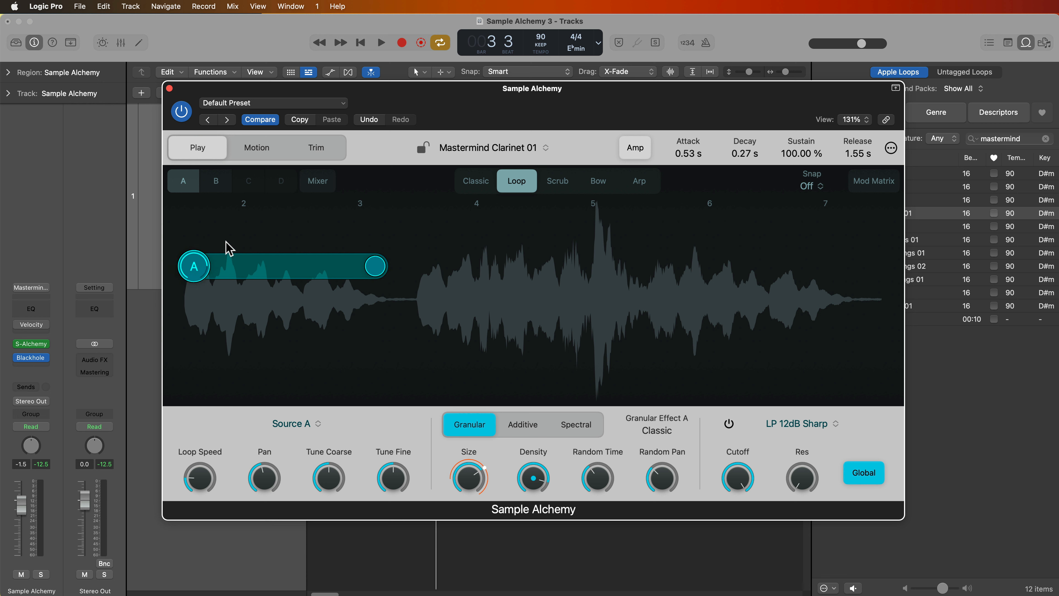
pyautogui.click(217, 185)
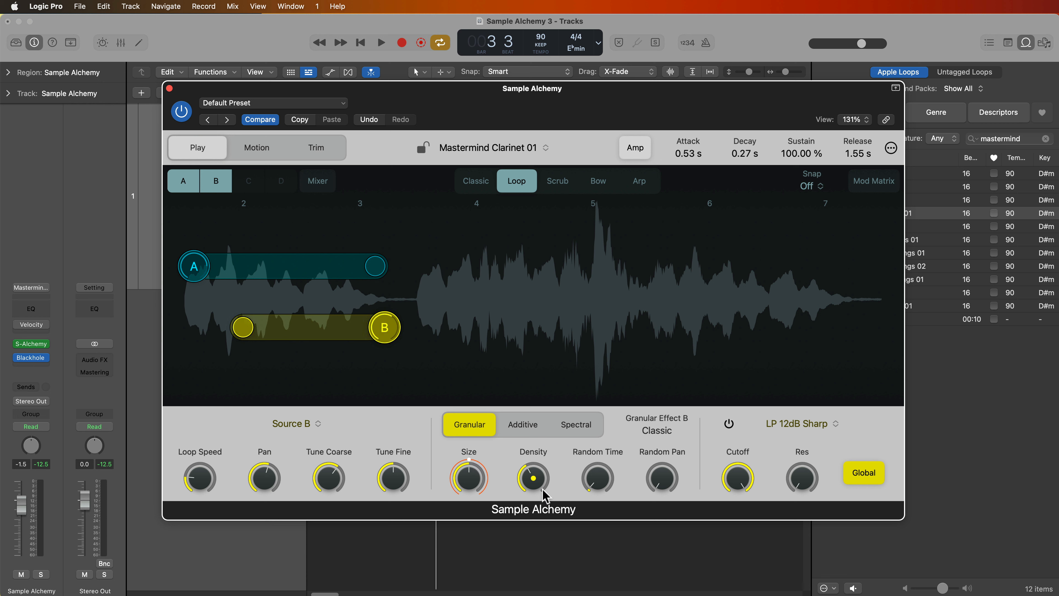
# During playback, set source B's Loop Speed to 61.8 %, Size to about 153.2 ms, Density to 8 grains, Random Time to 49.19 % and Random Pan to 66.64 %.
pyautogui.moveTo(200, 471); pyautogui.dragTo(211, 452)
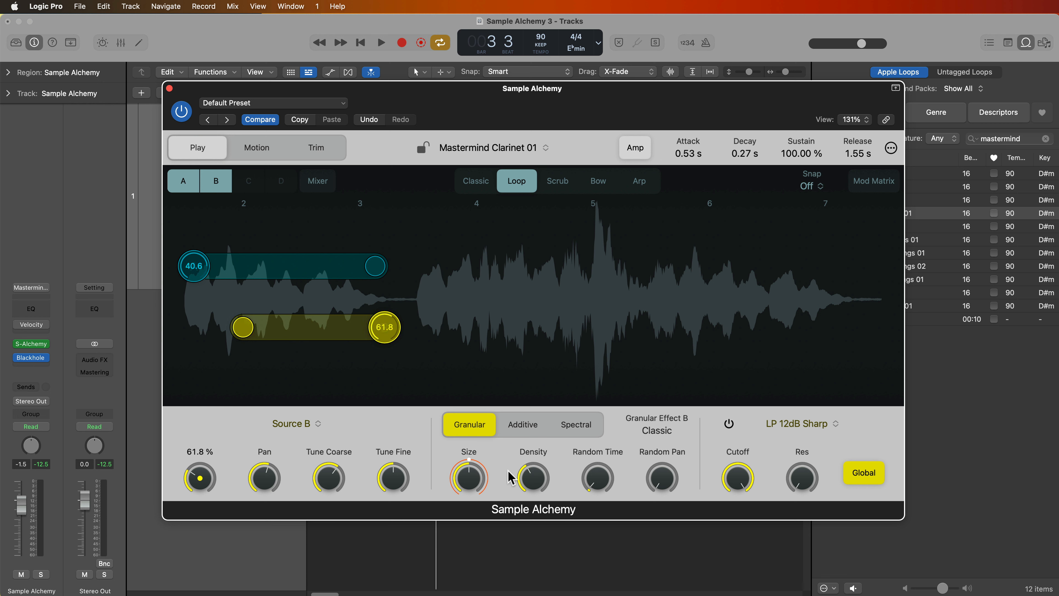
pyautogui.press('space')
pyautogui.moveTo(468, 476); pyautogui.dragTo(584, 408)
pyautogui.moveTo(597, 480); pyautogui.dragTo(623, 380)
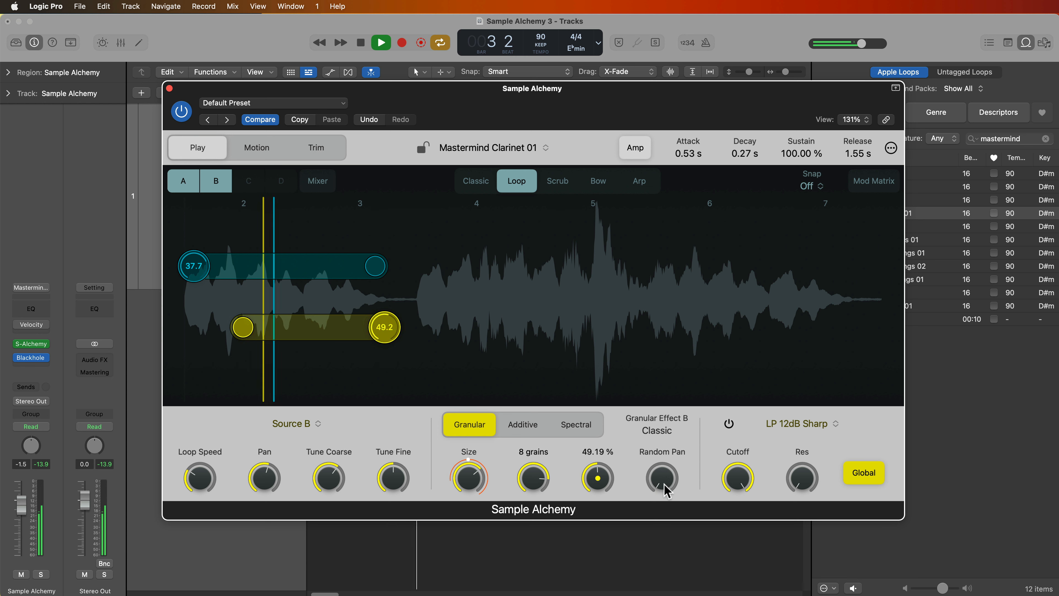
pyautogui.moveTo(664, 483); pyautogui.dragTo(648, 349)
pyautogui.moveTo(473, 477); pyautogui.dragTo(472, 479)
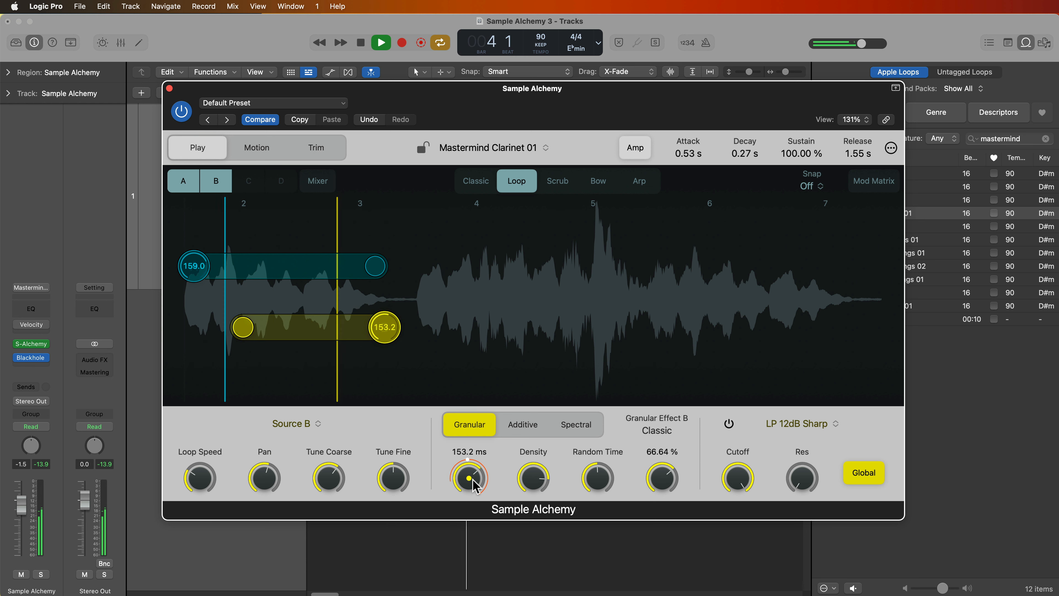
# Shorten source B's loop region slightly and lower its Loop Speed to about 24.5 % by ear, stopping playback when finished.
pyautogui.moveTo(386, 338); pyautogui.dragTo(370, 339)
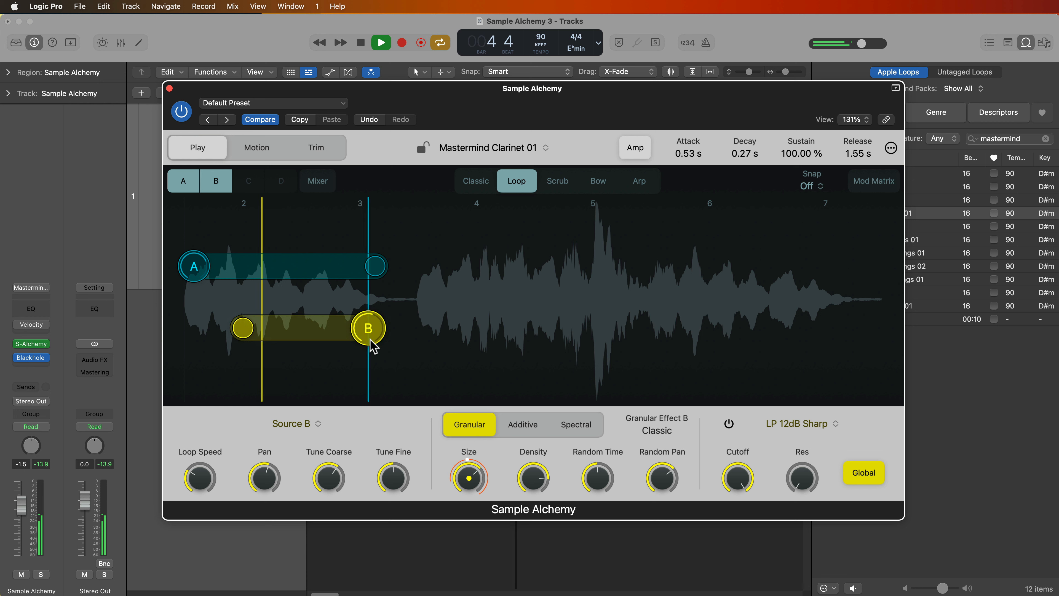
pyautogui.moveTo(199, 478); pyautogui.dragTo(203, 505)
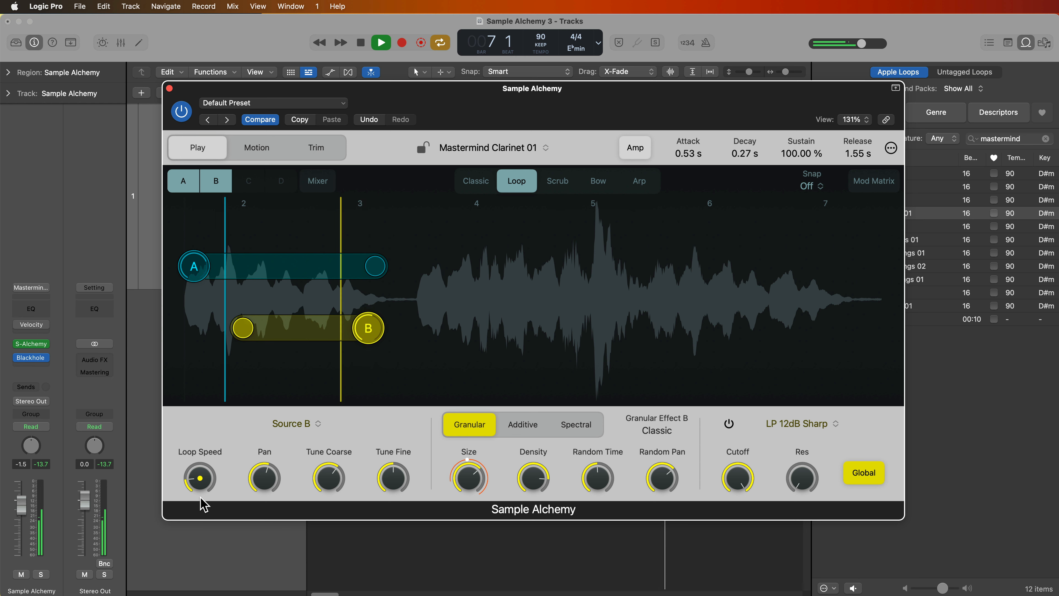
pyautogui.moveTo(203, 505); pyautogui.dragTo(207, 498)
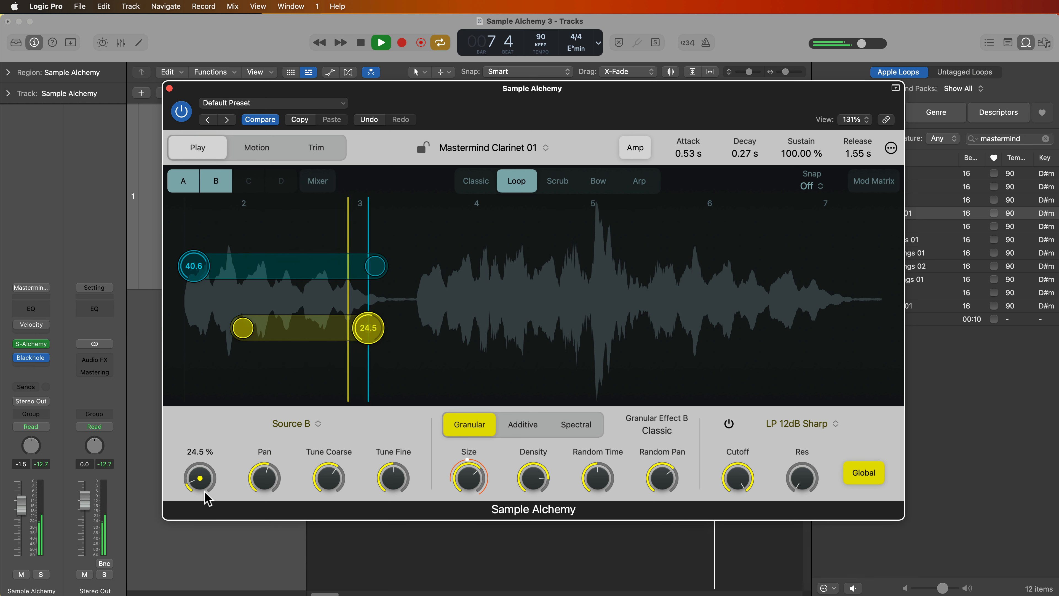
pyautogui.moveTo(204, 477); pyautogui.dragTo(207, 475)
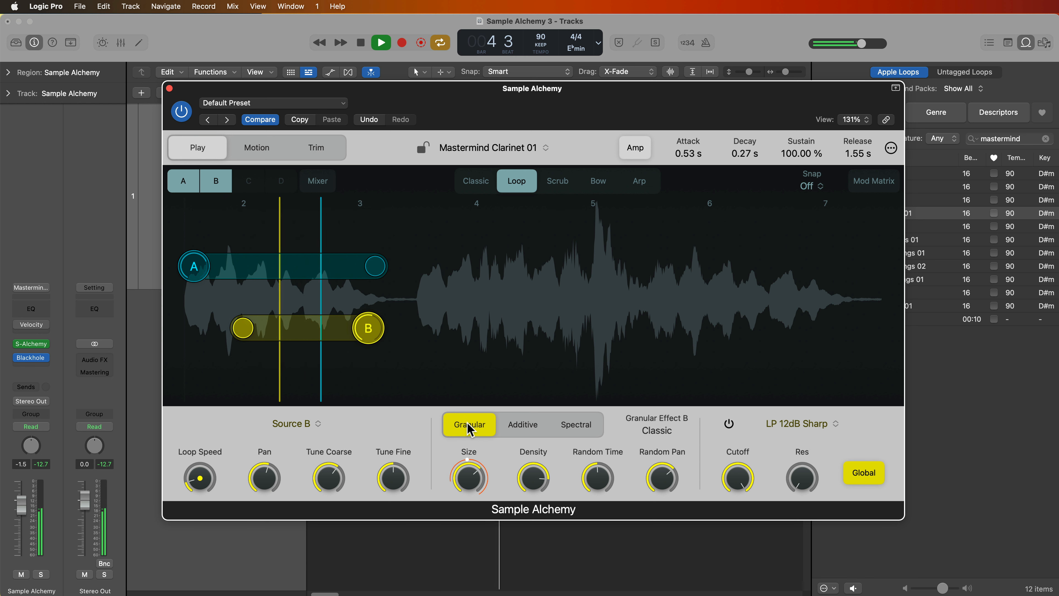
pyautogui.press('space')
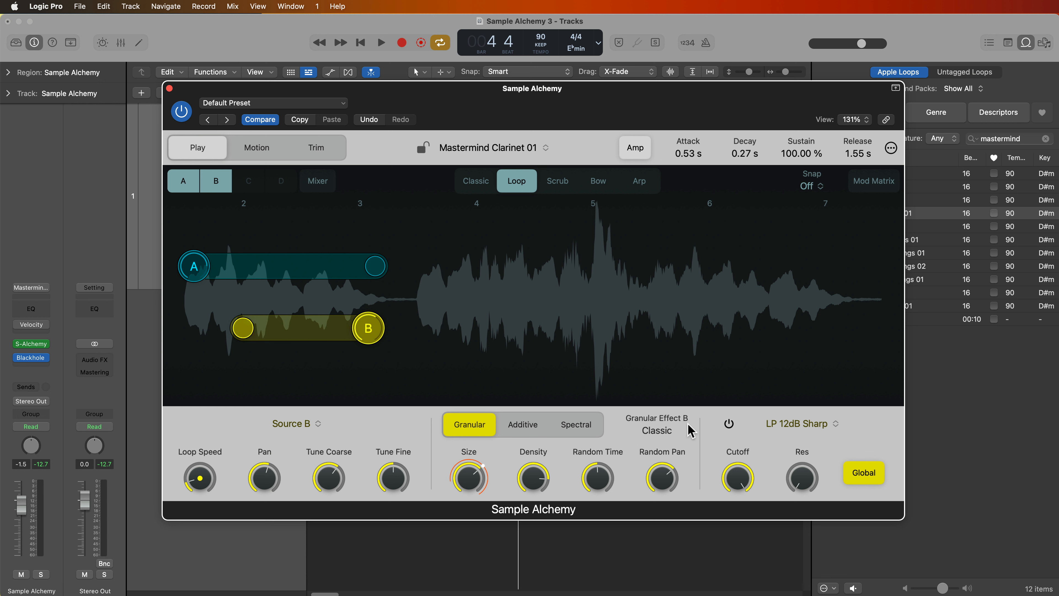
# Look through the effect types offered for source B under Additive and Spectral synthesis.
pyautogui.click(536, 424)
pyautogui.click(679, 436)
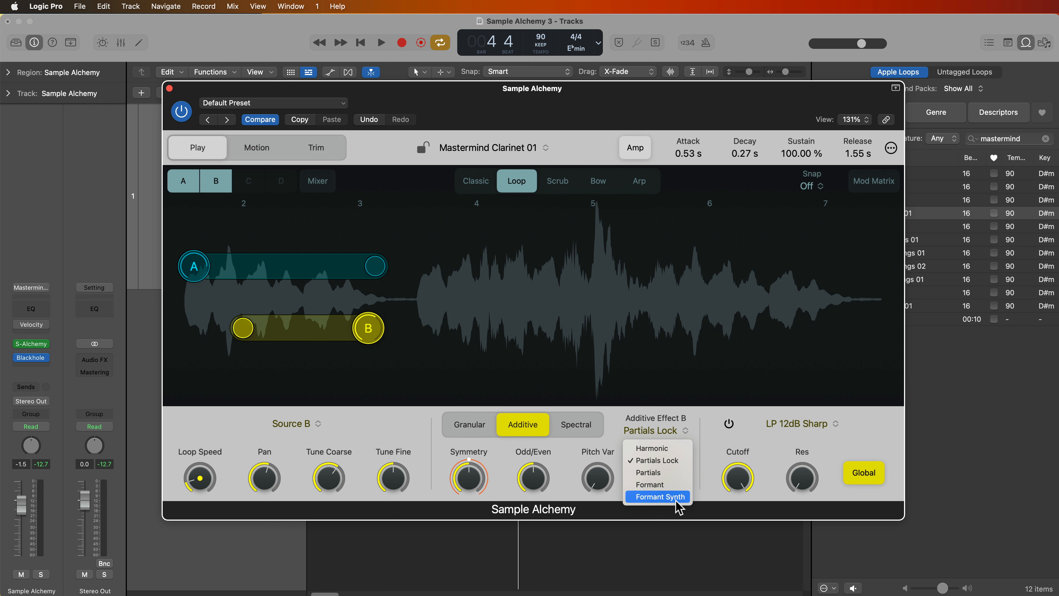
pyautogui.click(589, 433)
pyautogui.click(589, 434)
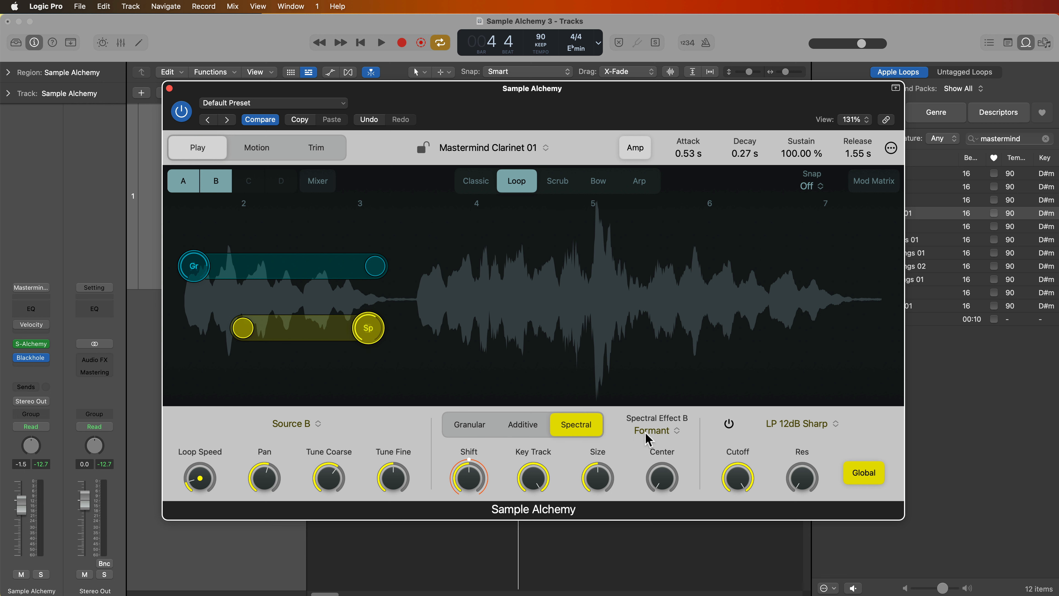
pyautogui.click(656, 430)
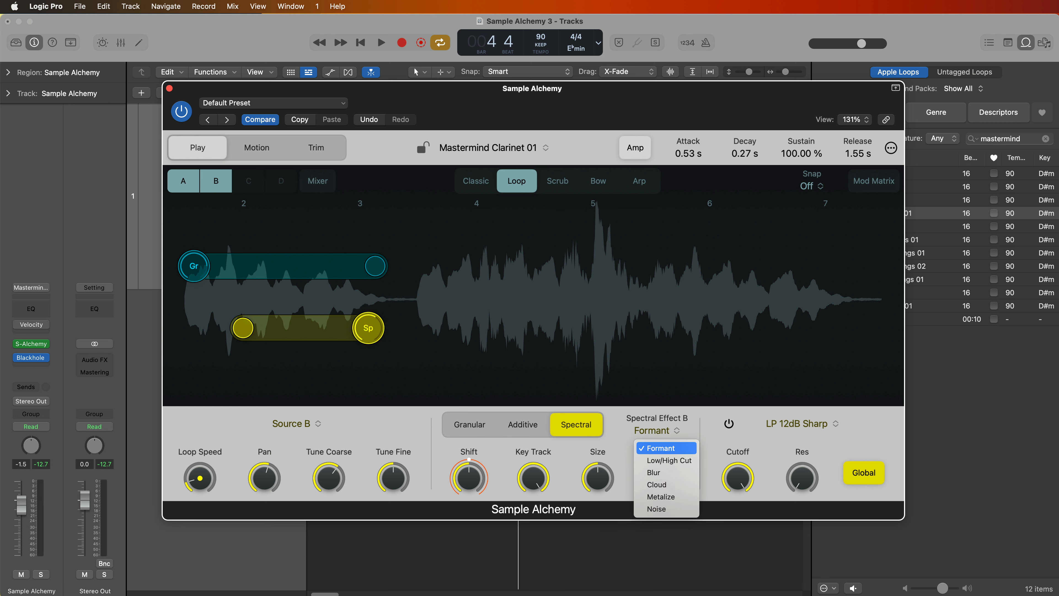
pyautogui.click(686, 434)
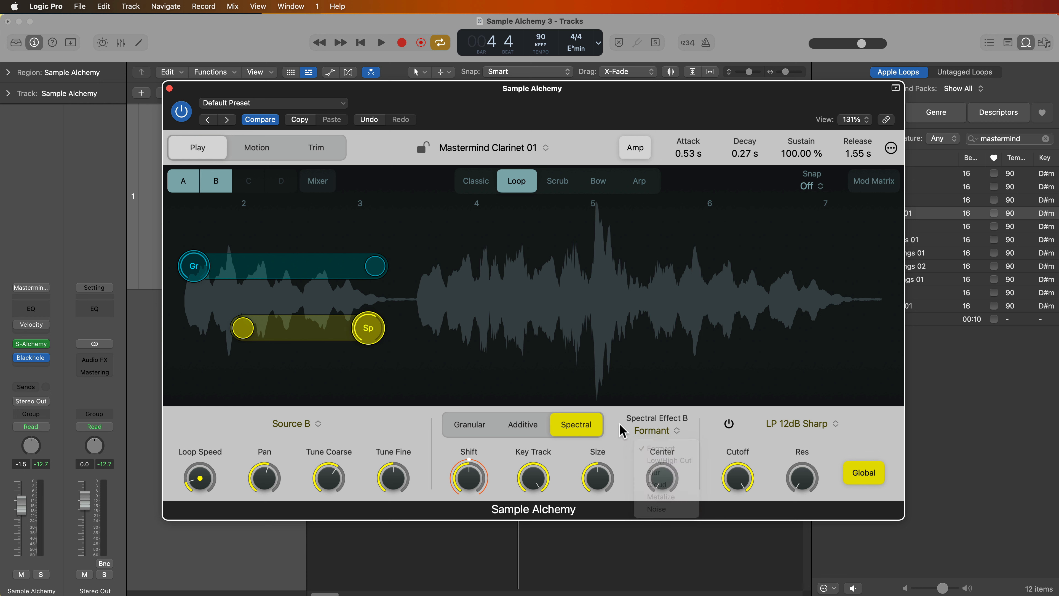
# Switch source B to Additive synthesis and choose the Formant Synth effect.
pyautogui.click(542, 428)
pyautogui.click(664, 427)
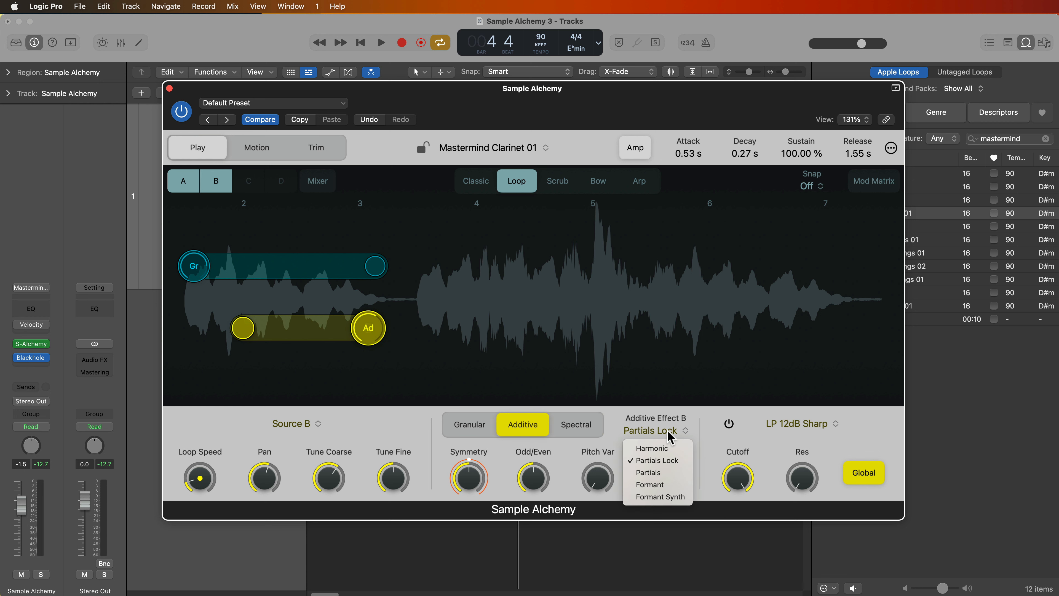
pyautogui.click(682, 496)
# Leave only source A active and switch it to Additive synthesis.
pyautogui.click(185, 183)
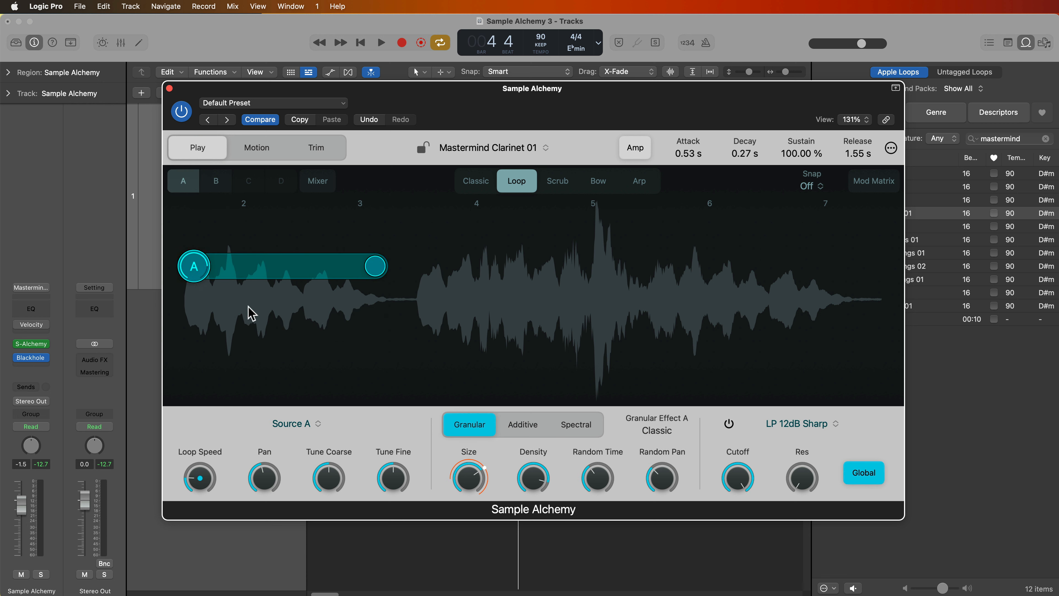
pyautogui.click(532, 429)
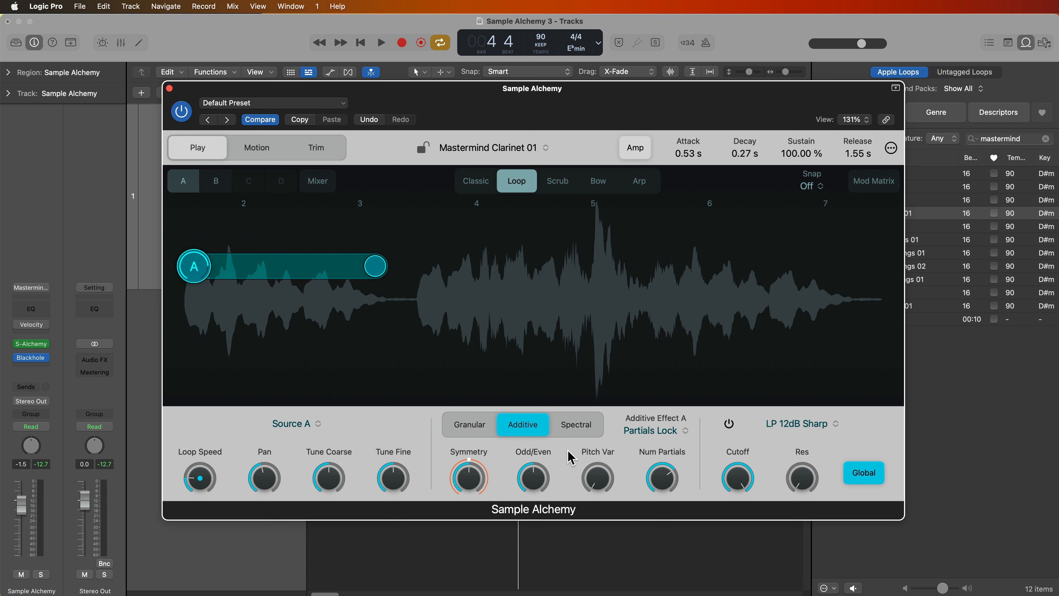
pyautogui.click(603, 493)
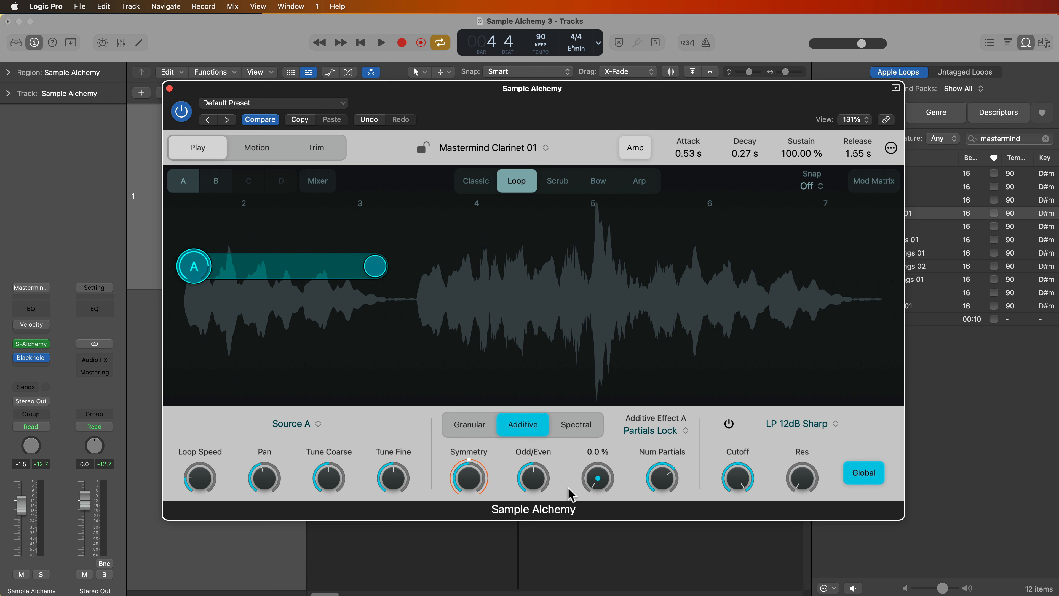
# Reset source A's additive Symmetry, raise Odd/Even to about 72 % and keep Pitch Var at 0 %.
pyautogui.moveTo(480, 491)
pyautogui.mouseDown()
pyautogui.moveTo(490, 444)
pyautogui.moveTo(483, 492)
pyautogui.moveTo(486, 456)
pyautogui.moveTo(471, 486)
pyautogui.mouseUp()
pyautogui.keyDown('alt'); pyautogui.click(467, 478); pyautogui.keyUp('alt')
pyautogui.moveTo(538, 481); pyautogui.dragTo(557, 430)
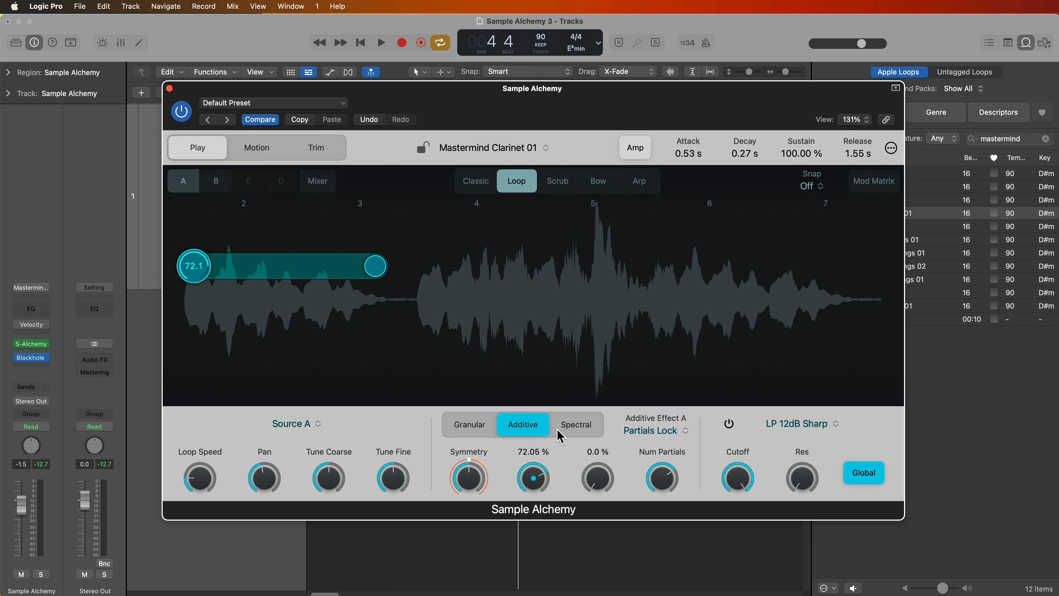
pyautogui.moveTo(598, 482); pyautogui.dragTo(602, 575)
# Lower source A's Num Partials to 59 and raise it again.
pyautogui.moveTo(659, 482)
pyautogui.mouseDown()
pyautogui.moveTo(666, 564)
pyautogui.moveTo(667, 527)
pyautogui.mouseUp()
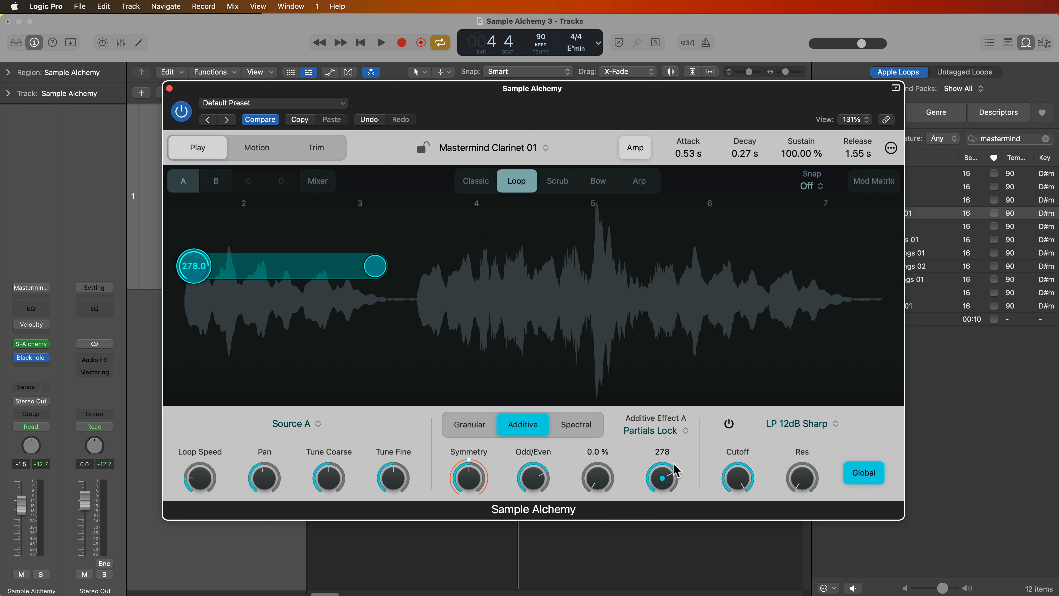
pyautogui.moveTo(675, 465)
pyautogui.mouseDown()
pyautogui.moveTo(681, 435)
pyautogui.moveTo(679, 521)
pyautogui.mouseUp()
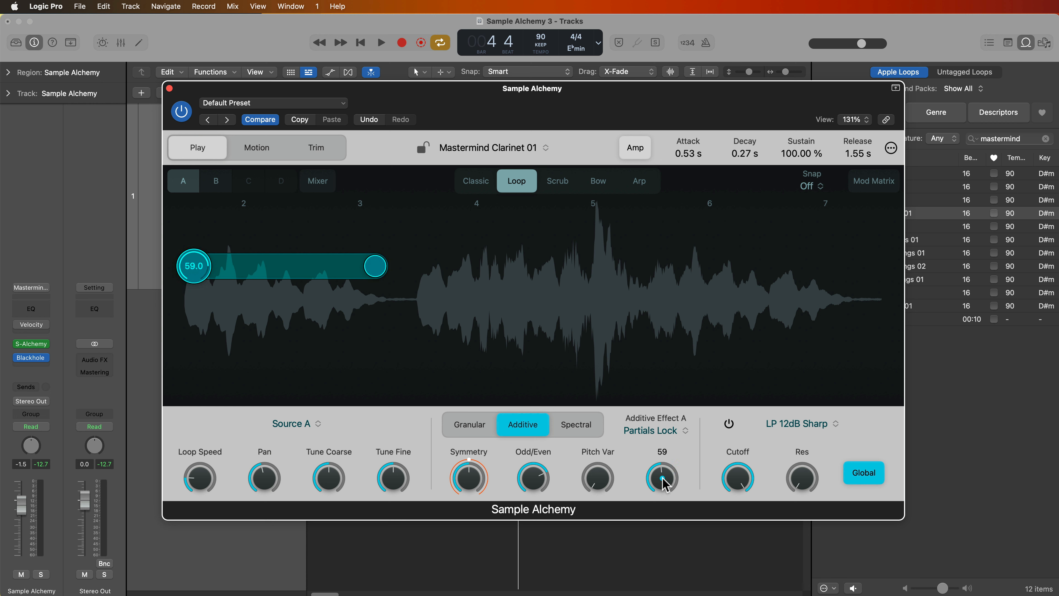
pyautogui.moveTo(666, 484)
pyautogui.mouseDown()
pyautogui.moveTo(668, 558)
pyautogui.moveTo(672, 419)
pyautogui.moveTo(677, 428)
pyautogui.mouseUp()
# Play the loop while sweeping source A's Symmetry, leave it at 2.24 % and stop playback.
pyautogui.press('space')
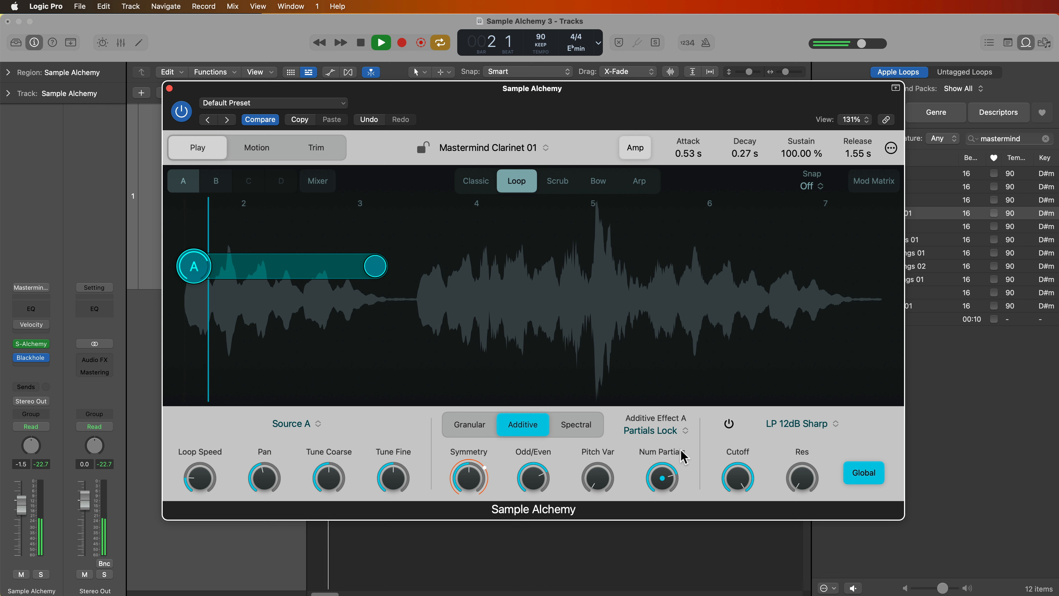
pyautogui.moveTo(471, 484)
pyautogui.moveTo(471, 484)
pyautogui.mouseDown()
pyautogui.moveTo(483, 550)
pyautogui.moveTo(486, 445)
pyautogui.moveTo(524, 344)
pyautogui.moveTo(520, 410)
pyautogui.mouseUp()
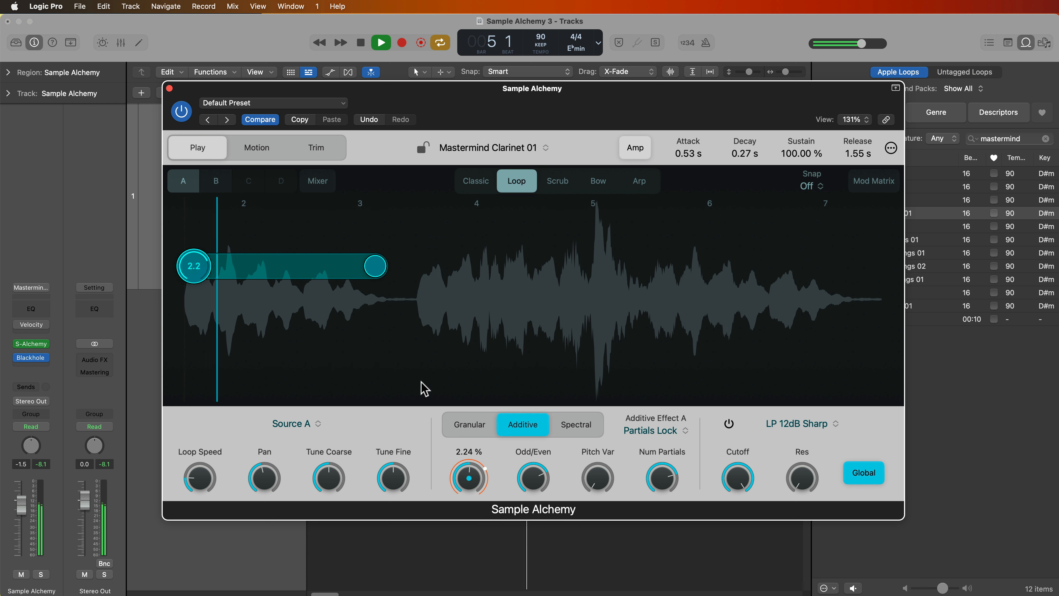
pyautogui.press('space')
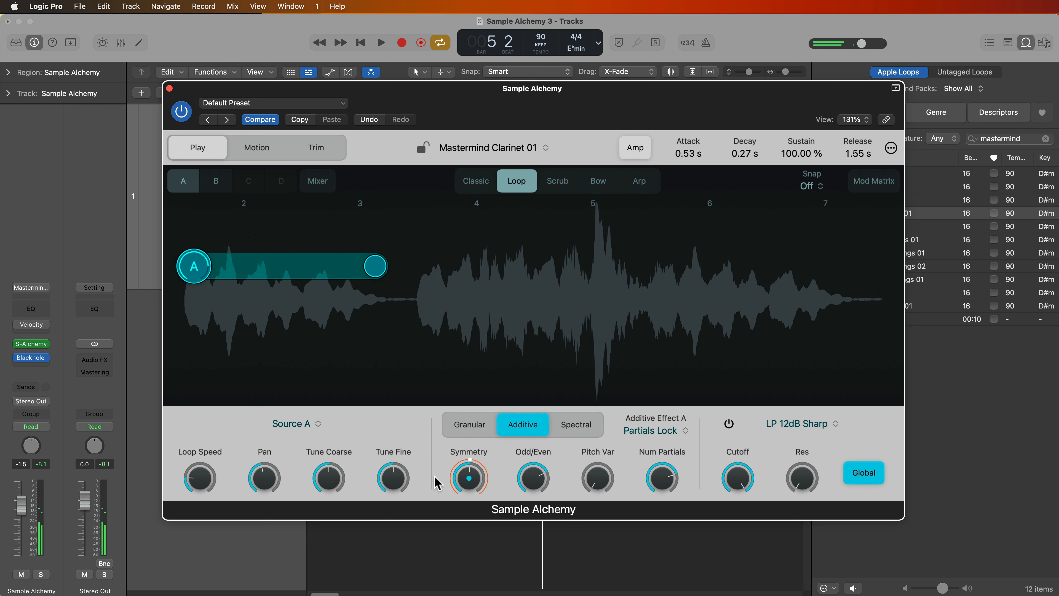
# Show the modulation matrix for source A's Symmetry and move source A's loop vertically to the middle of the waveform.
pyautogui.moveTo(472, 490)
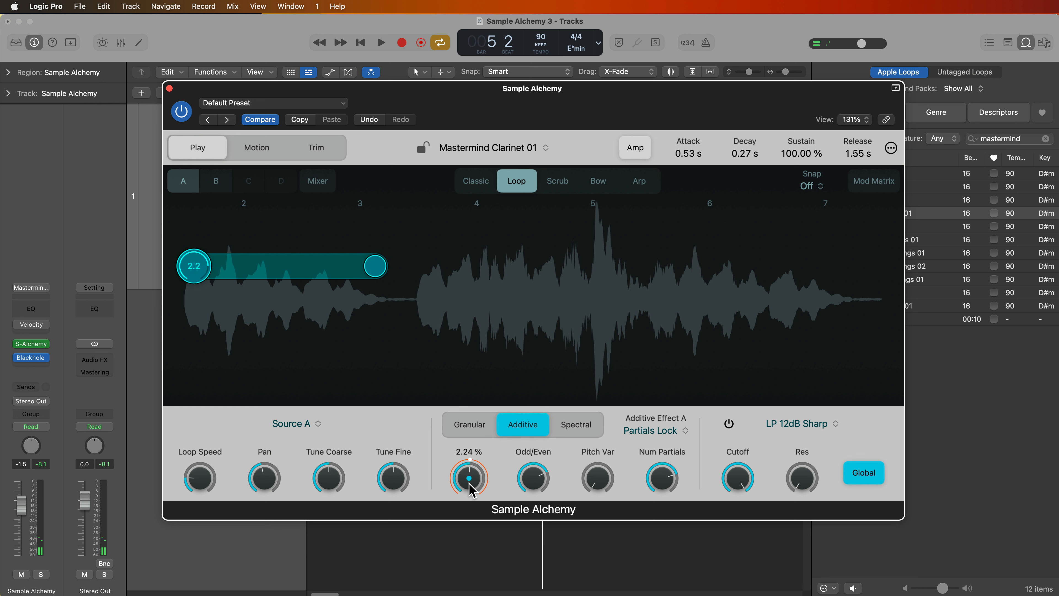
pyautogui.click(871, 185)
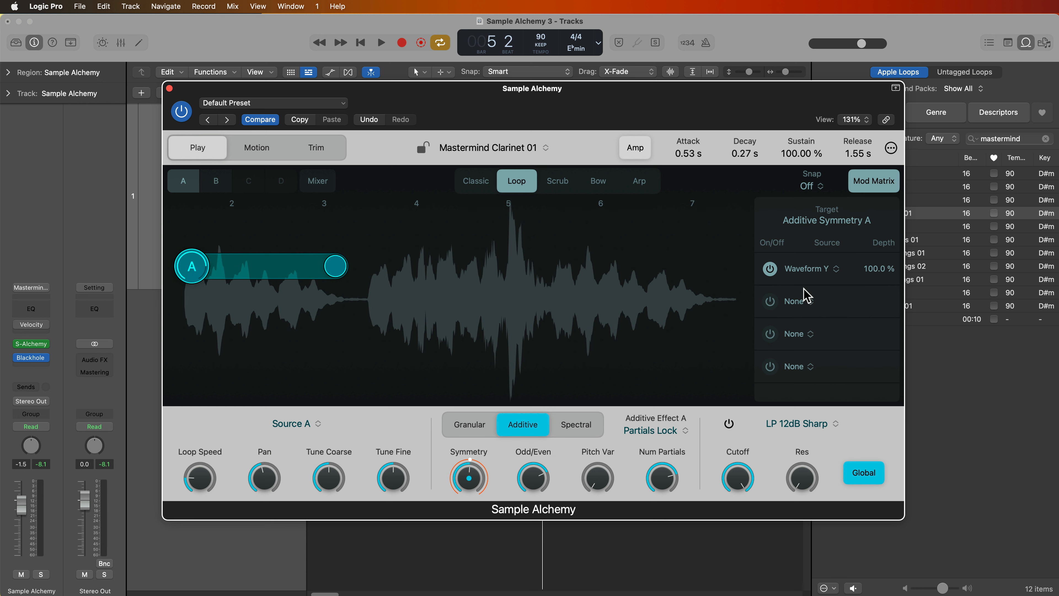
pyautogui.moveTo(190, 273); pyautogui.dragTo(198, 346)
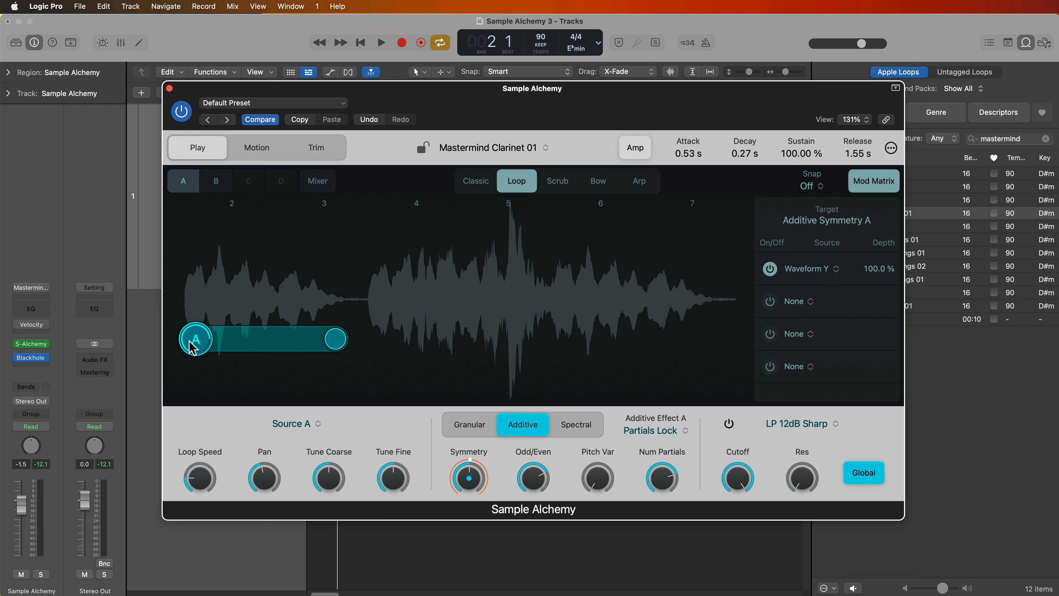
pyautogui.moveTo(193, 339); pyautogui.dragTo(190, 297)
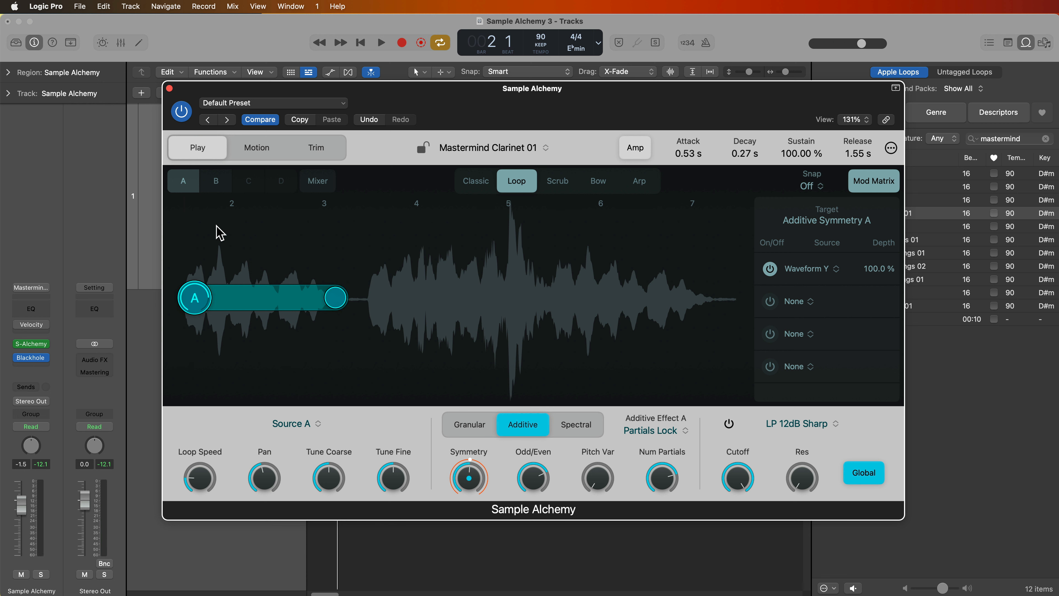
# During playback, set source A's Odd/Even to about 71.26 % and Num Partials to 279, and hide the modulation matrix after stopping.
pyautogui.press('space')
pyautogui.moveTo(520, 500); pyautogui.dragTo(555, 473)
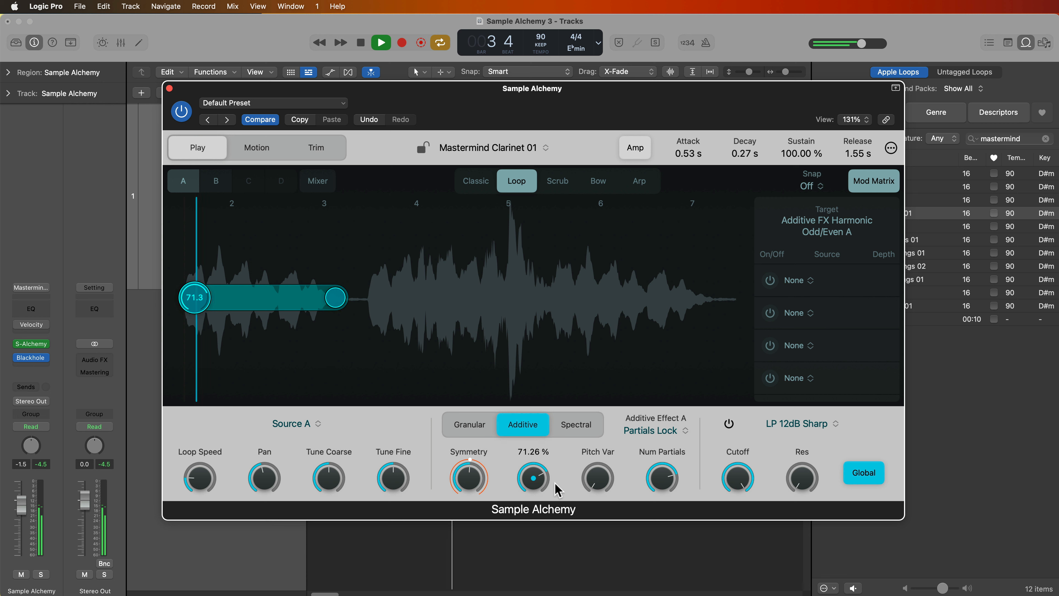
pyautogui.click(667, 481)
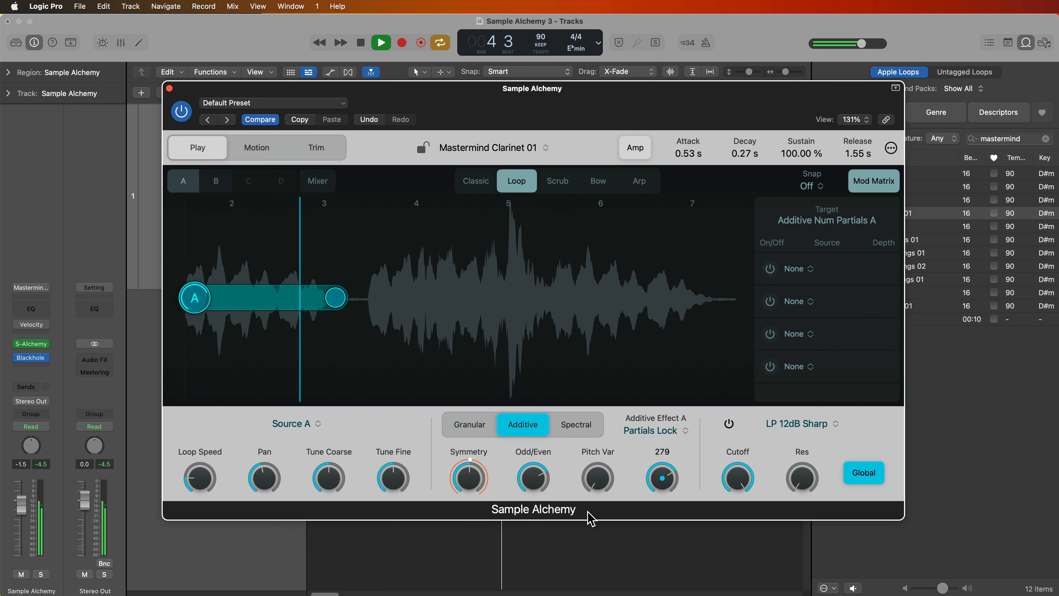
pyautogui.press('space')
pyautogui.click(874, 184)
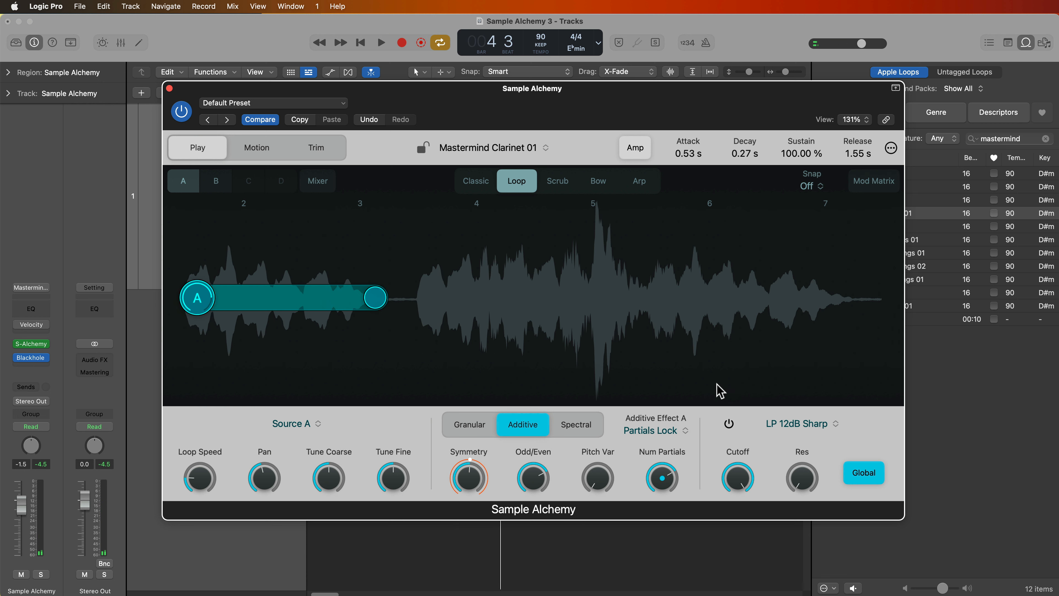
# Change source A's additive effect to Harmonic and review the other effect types.
pyautogui.click(667, 431)
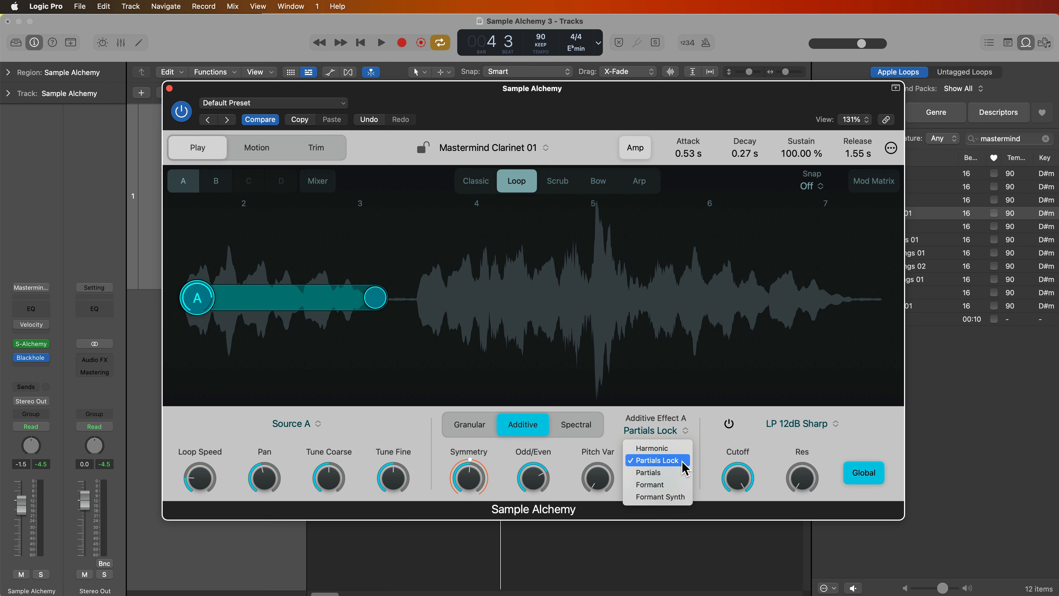
pyautogui.click(657, 447)
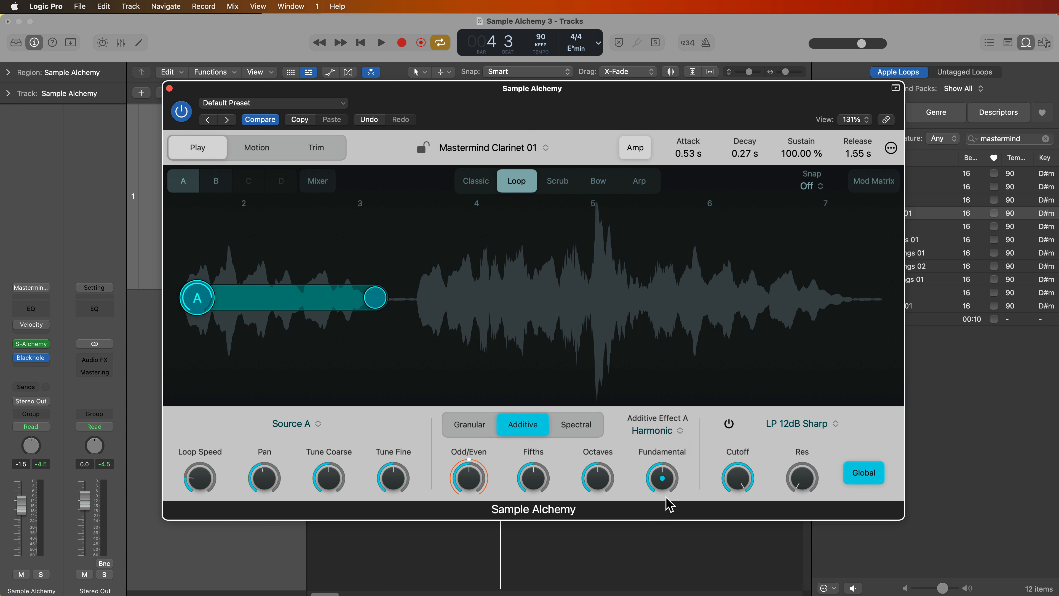
pyautogui.click(676, 429)
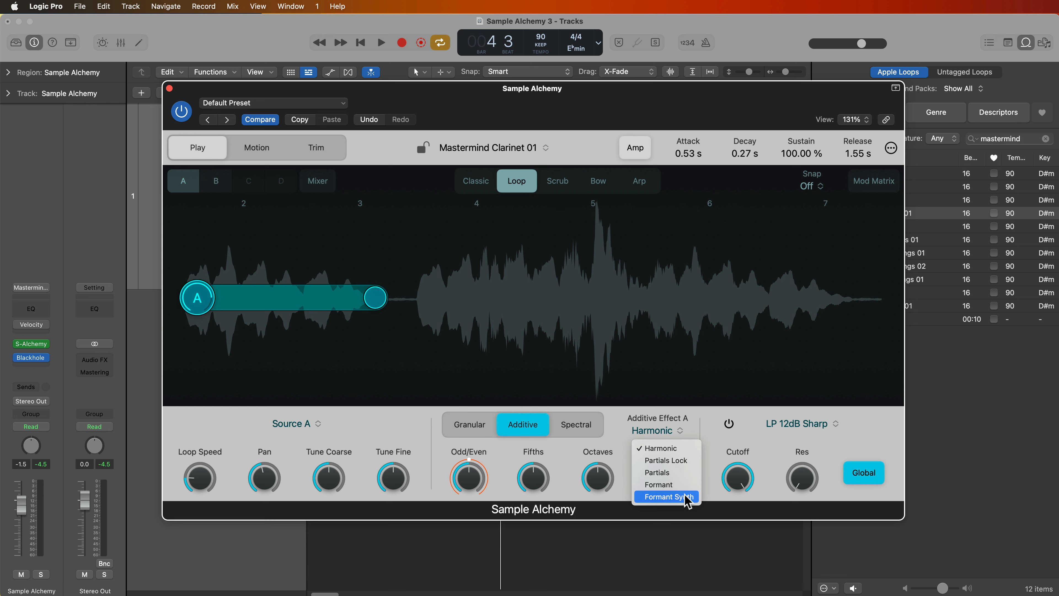
pyautogui.click(676, 449)
# During playback, raise source A's Odd/Even, Fifths and Octaves and set Fundamental to 44.98 %, stopping playback when finished.
pyautogui.press('space')
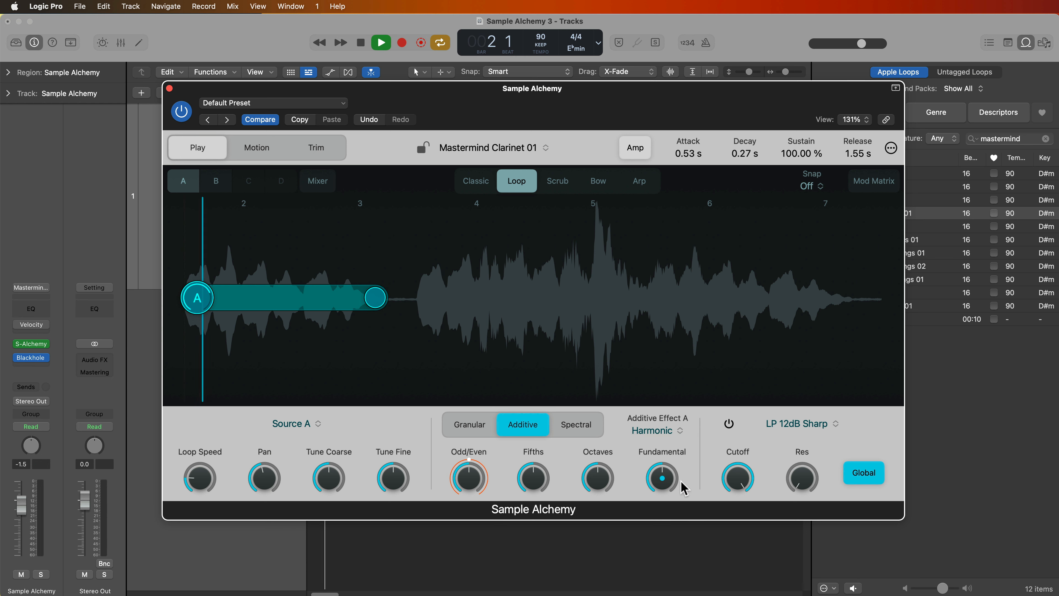
pyautogui.moveTo(469, 475); pyautogui.dragTo(482, 436)
pyautogui.moveTo(533, 475); pyautogui.dragTo(560, 449)
pyautogui.moveTo(598, 471); pyautogui.dragTo(614, 447)
pyautogui.moveTo(660, 479); pyautogui.dragTo(667, 503)
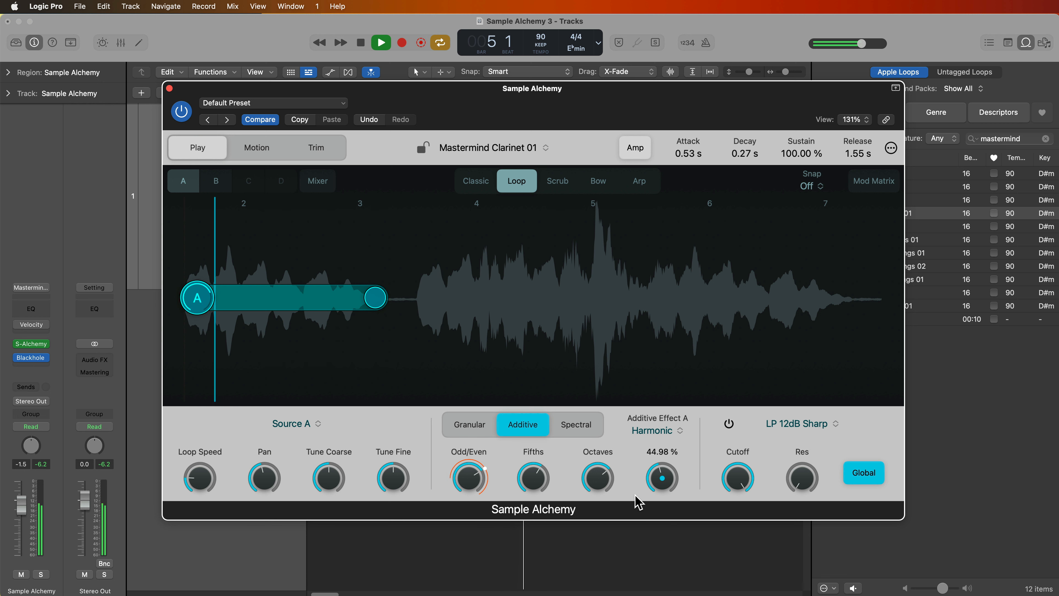
pyautogui.press('space')
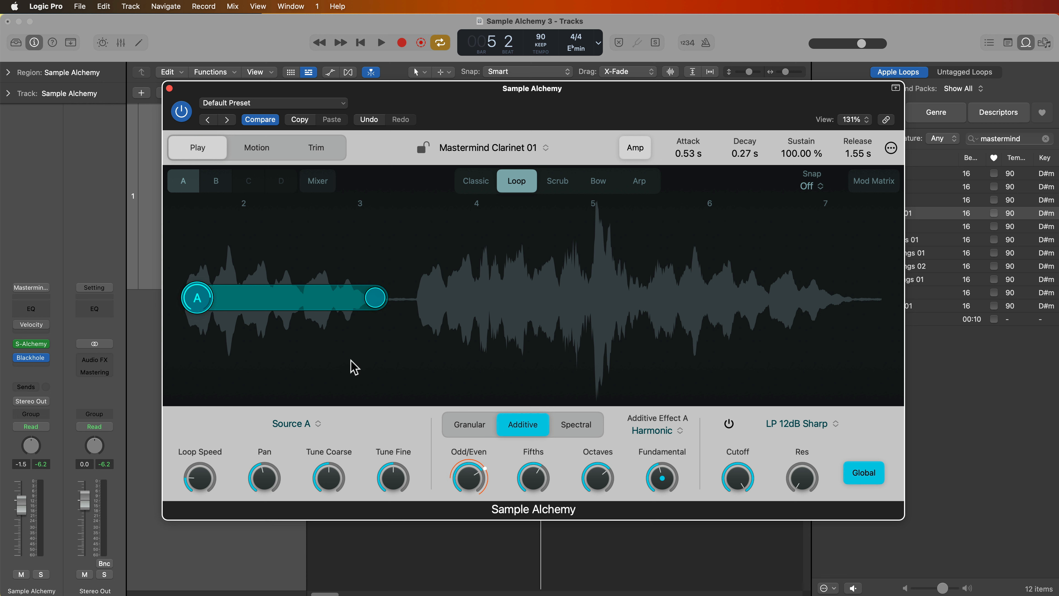
# Change source A's additive effect to Partials and audition it with a short playback.
pyautogui.click(668, 434)
pyautogui.click(659, 456)
pyautogui.press('space')
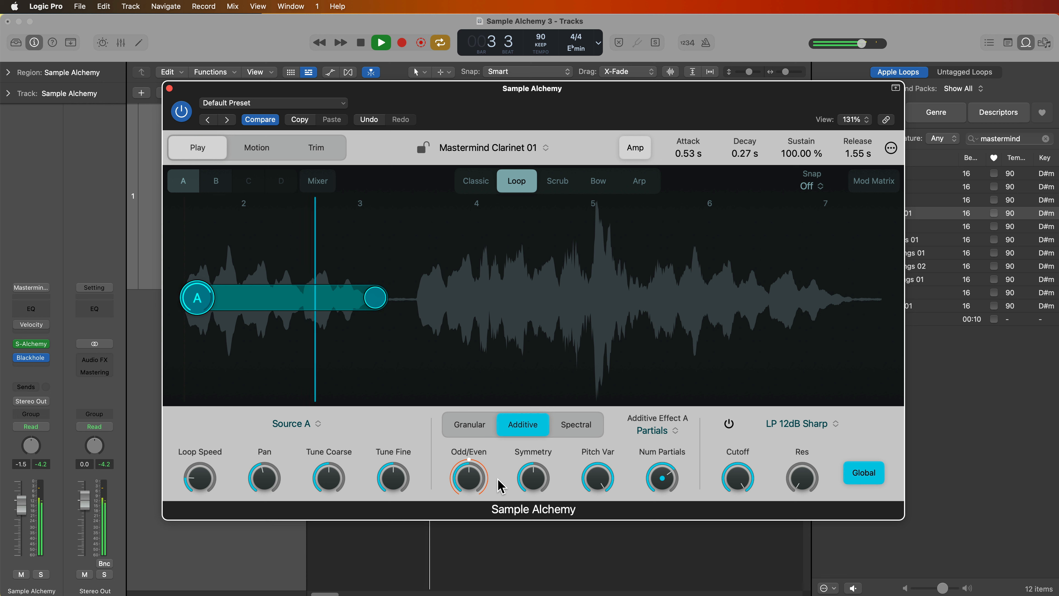
pyautogui.press('space')
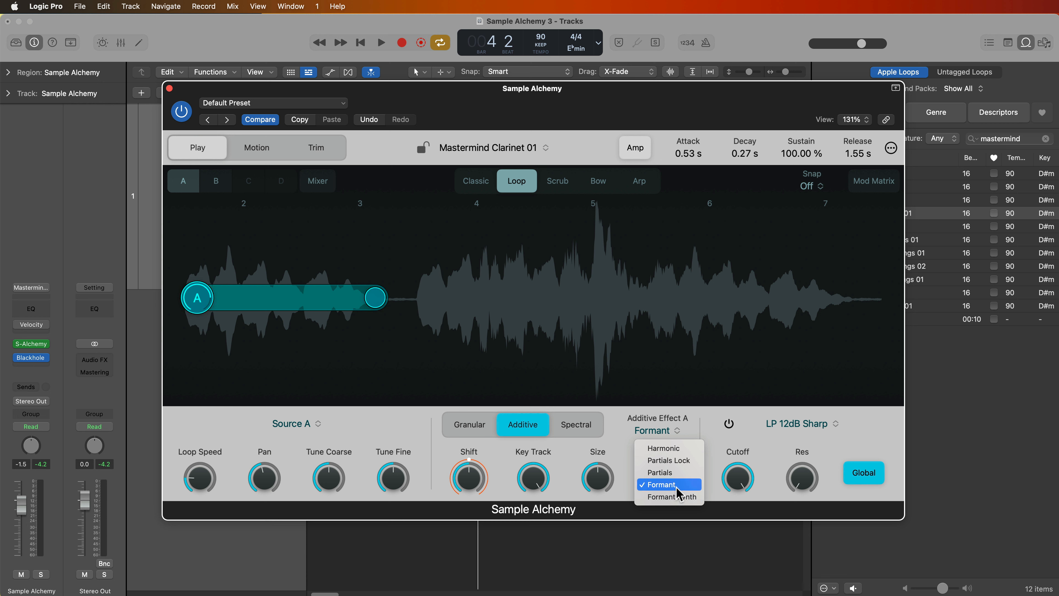
# Select Formant as source A's additive effect, set Shift to 3 semis during playback, and lower the Sample Alchemy track volume to -3.1 dB before stopping.
pyautogui.click(678, 486)
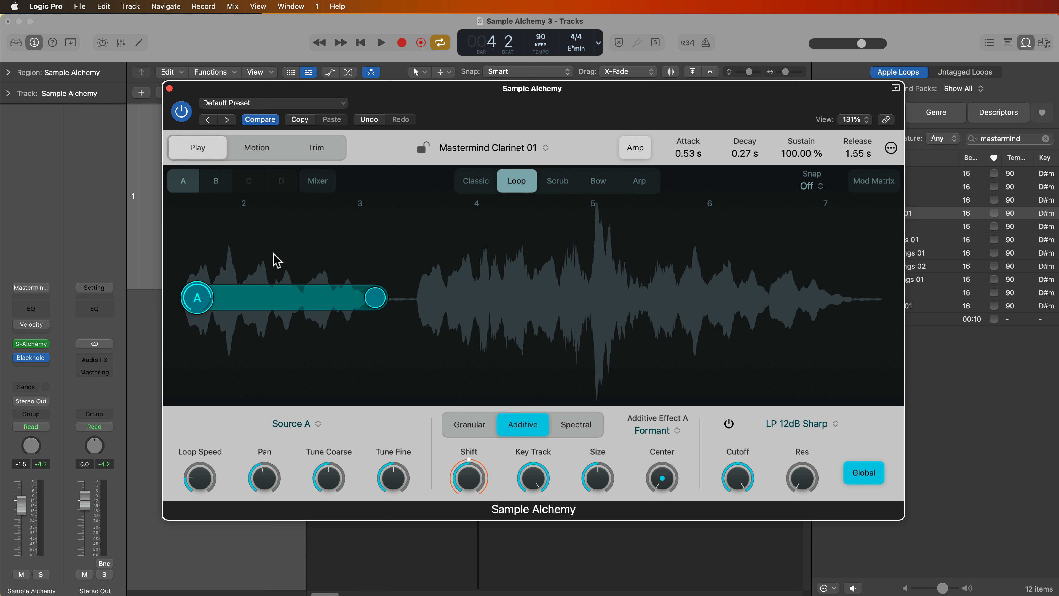
pyautogui.press('space')
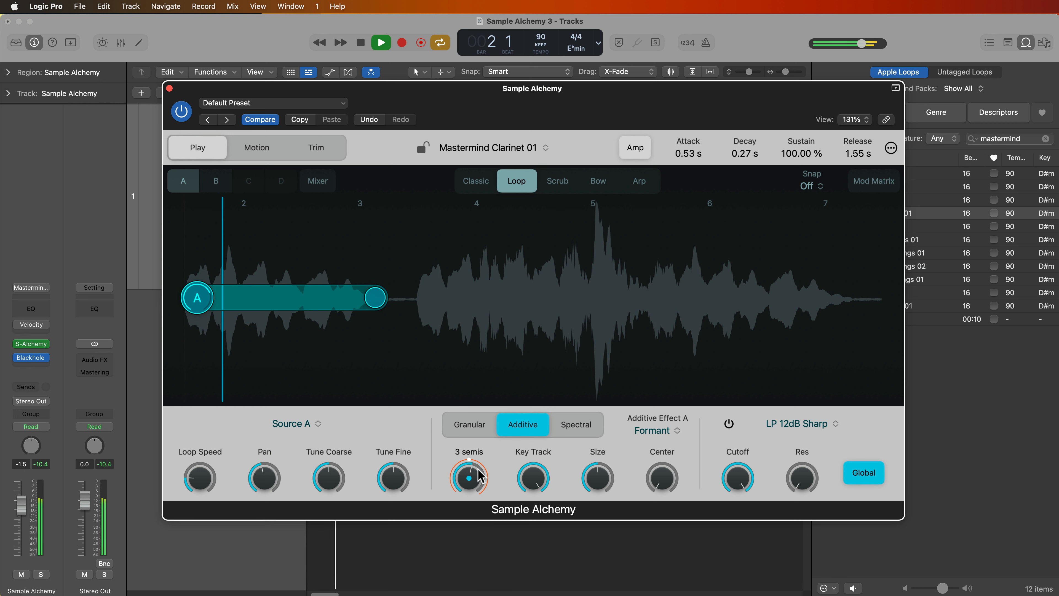
pyautogui.moveTo(484, 492); pyautogui.dragTo(485, 467)
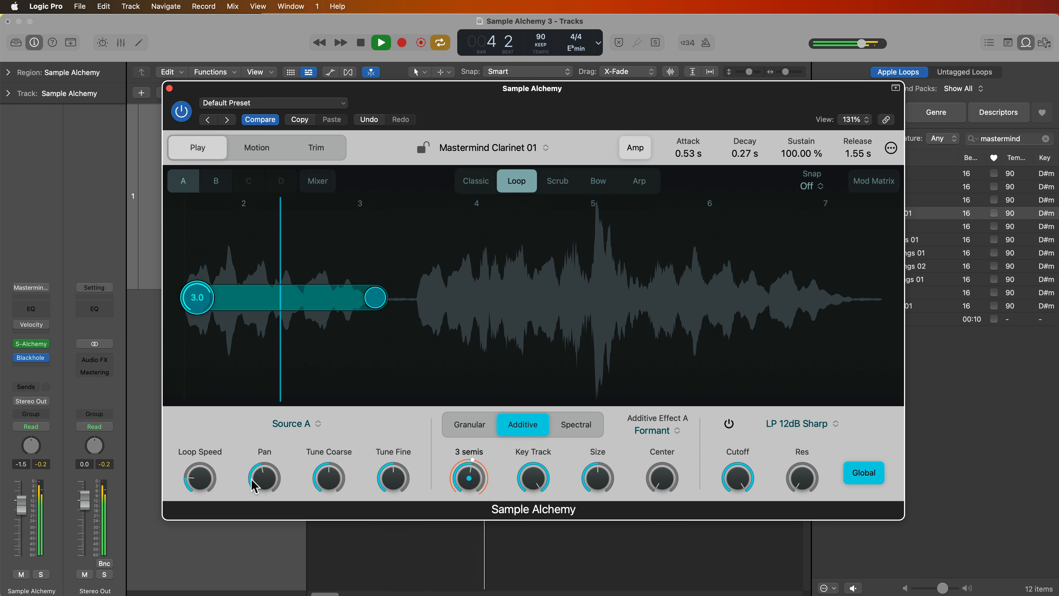
pyautogui.moveTo(21, 511); pyautogui.dragTo(21, 519)
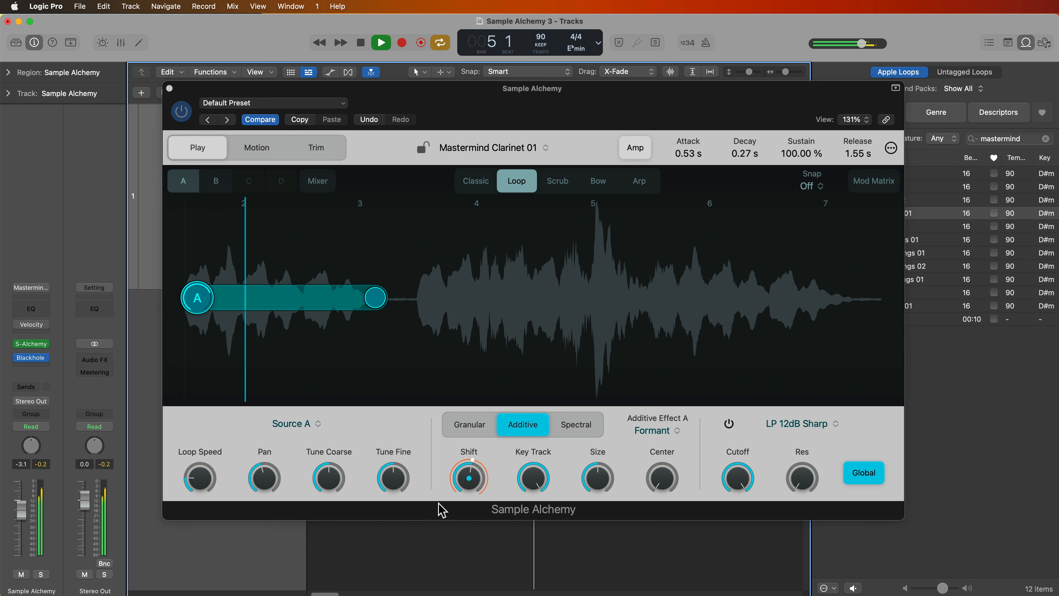
pyautogui.press('space')
# Preview Formant Synth as source A's additive effect and finish on Partials Lock.
pyautogui.click(676, 434)
pyautogui.click(674, 436)
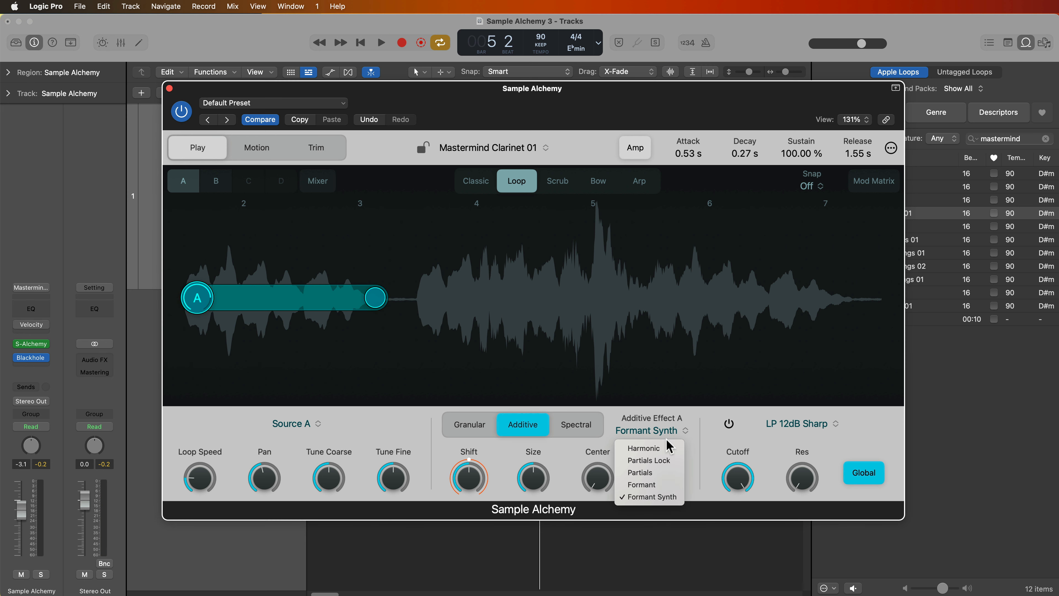
pyautogui.click(666, 455)
pyautogui.click(668, 433)
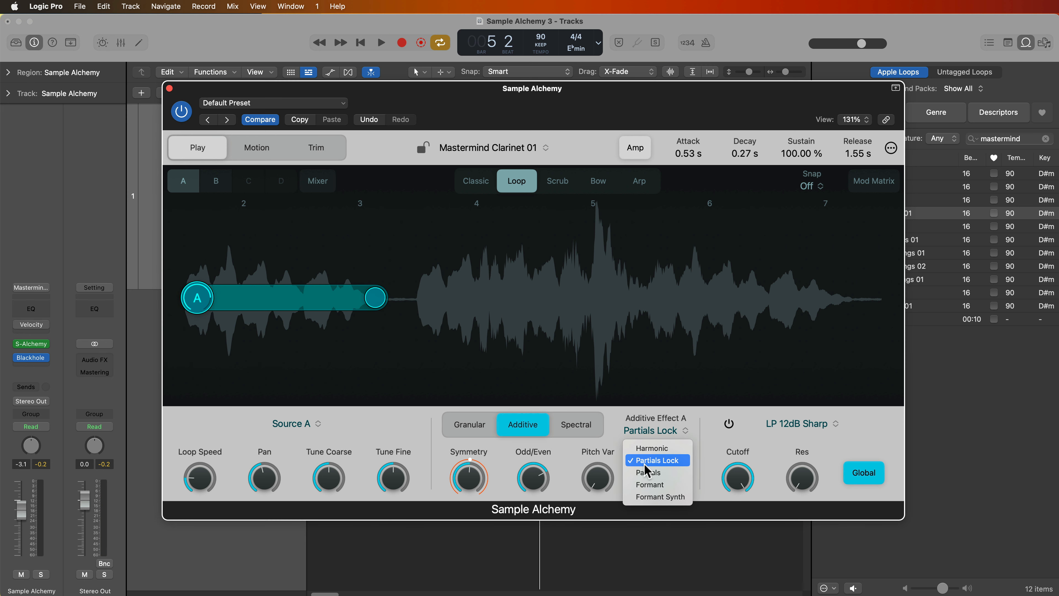
pyautogui.click(659, 460)
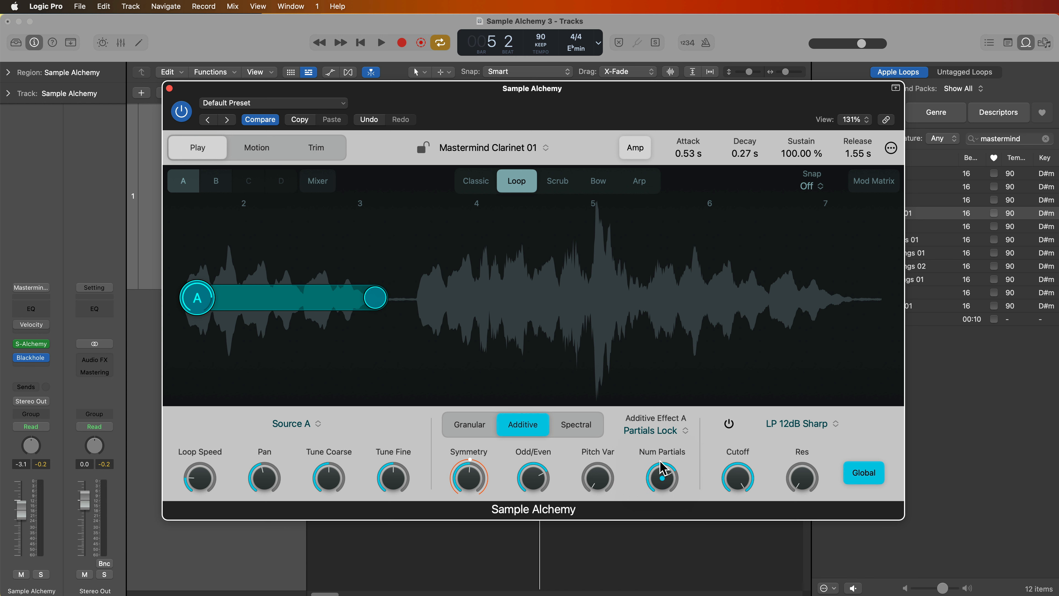
# Switch source A to Spectral synthesis and preview the Low/High Cut and Blur effects before returning to Formant.
pyautogui.click(574, 427)
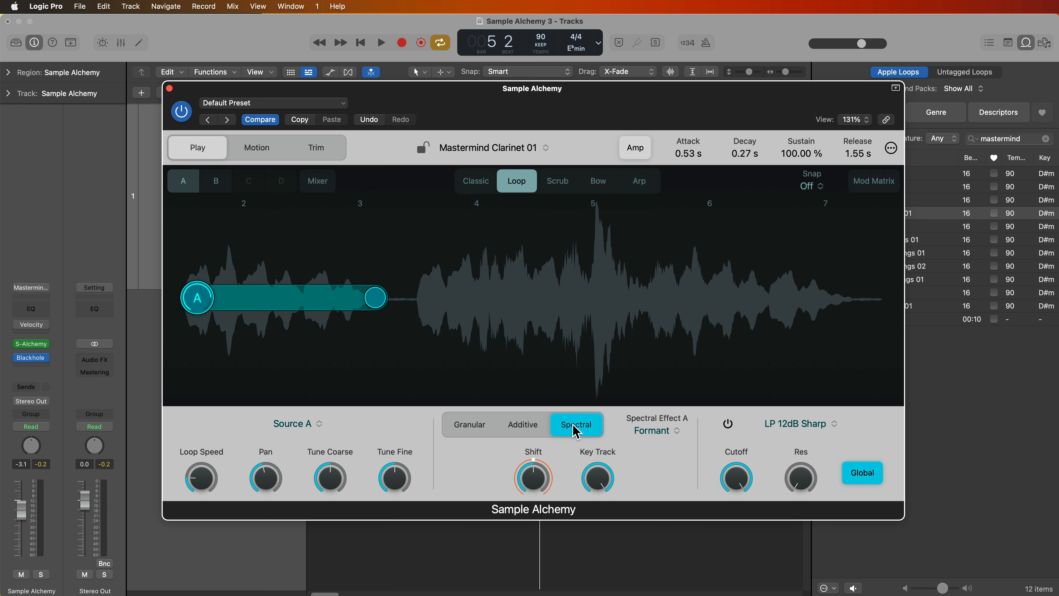
pyautogui.click(669, 434)
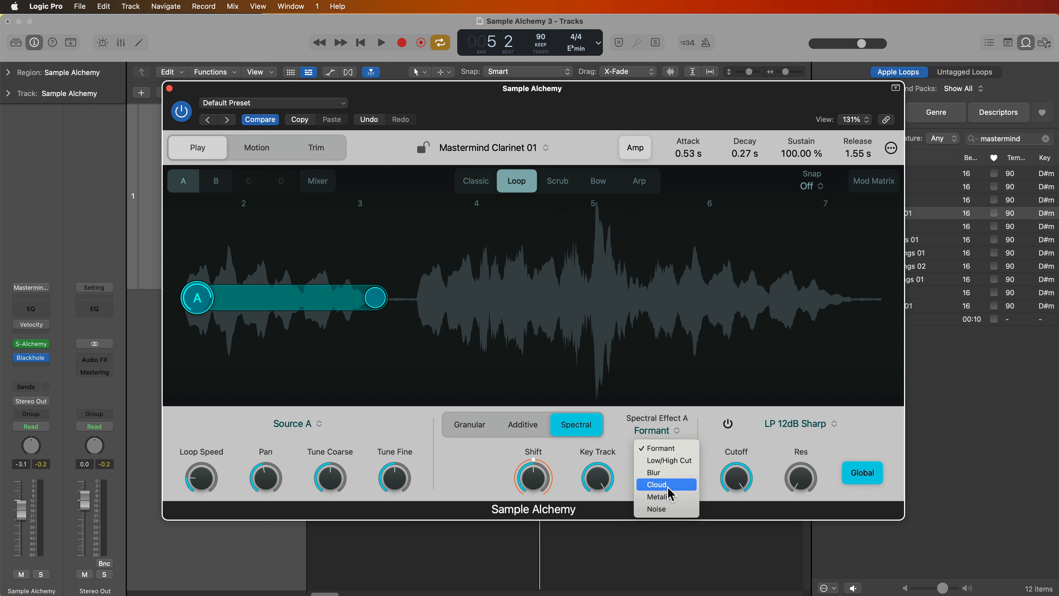
pyautogui.click(668, 460)
pyautogui.click(667, 432)
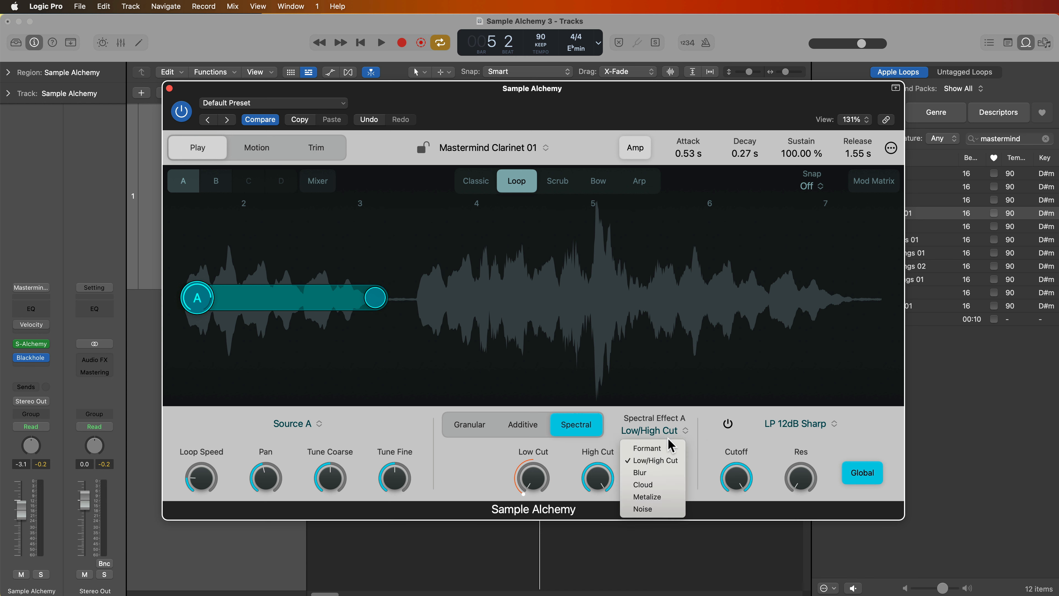
pyautogui.click(669, 472)
pyautogui.click(667, 433)
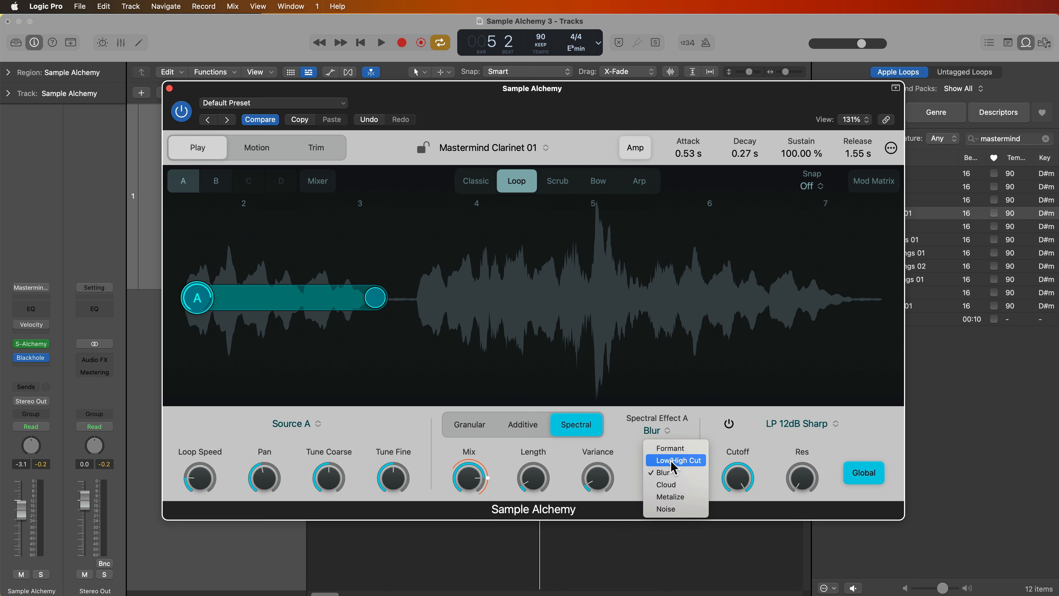
pyautogui.click(667, 447)
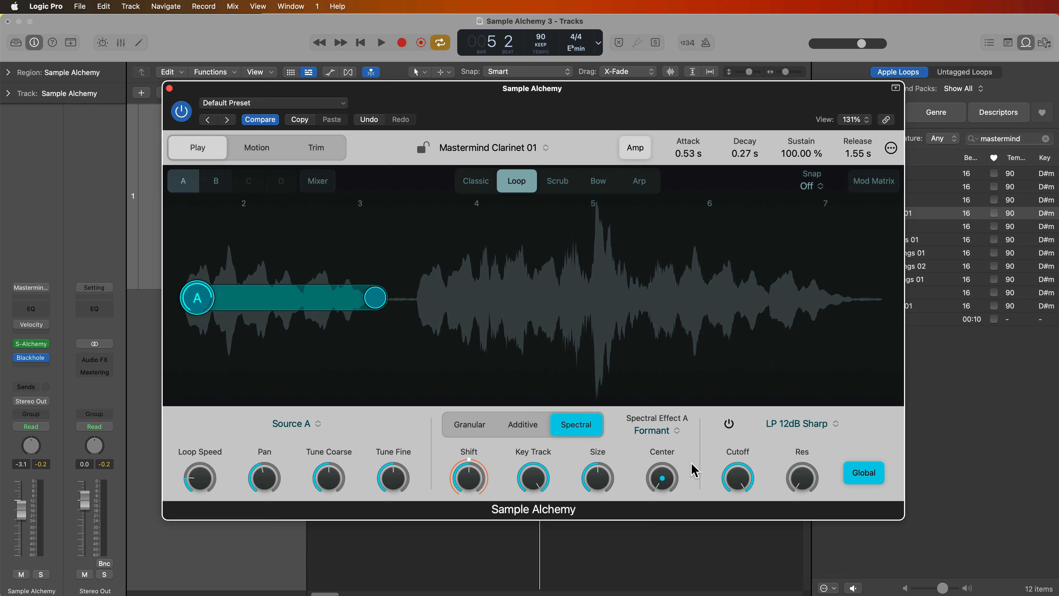
# Keep Formant as source A's spectral effect and set Shift to 3 semis during playback.
pyautogui.click(663, 430)
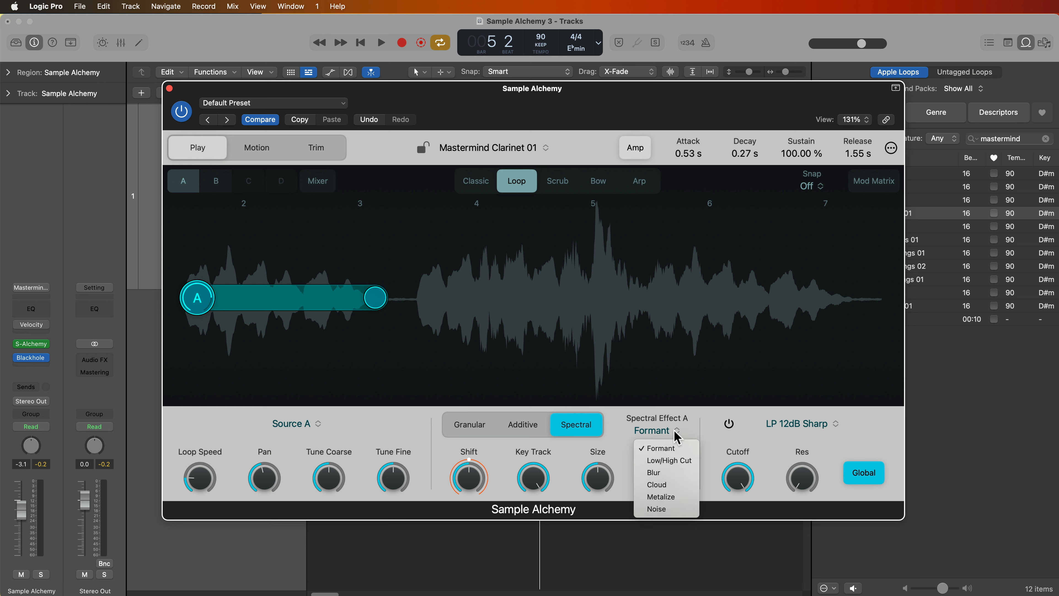
pyautogui.click(680, 449)
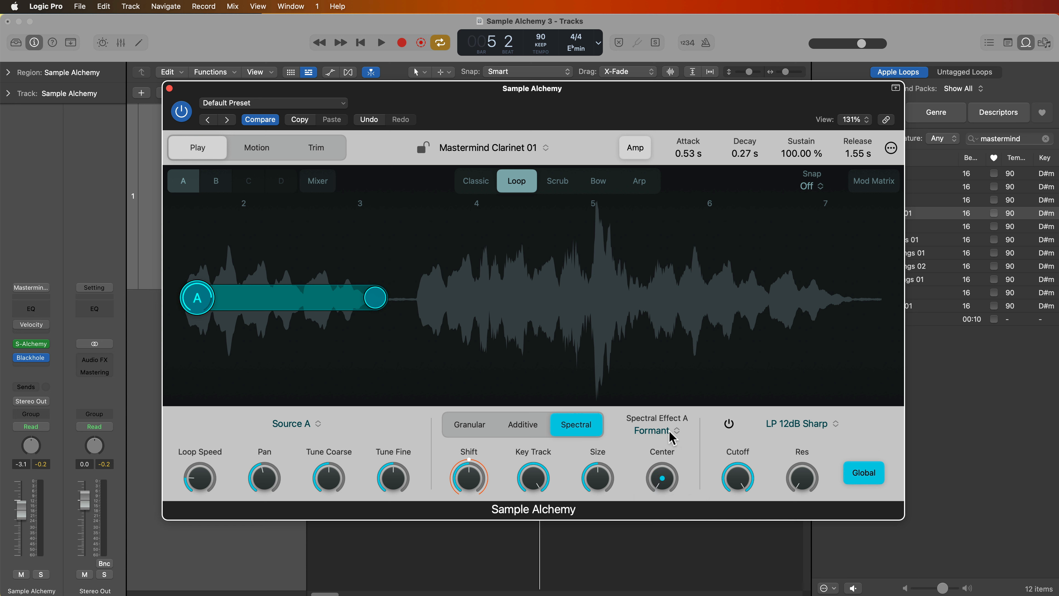
pyautogui.press('space')
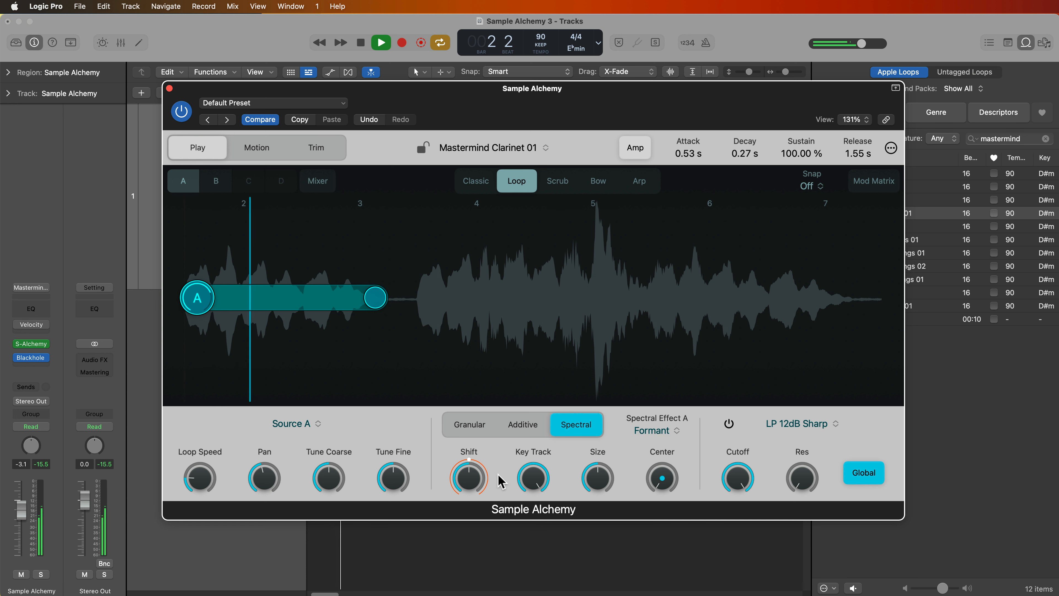
pyautogui.moveTo(498, 473)
pyautogui.mouseDown()
pyautogui.moveTo(486, 456)
pyautogui.moveTo(485, 490)
pyautogui.moveTo(486, 471)
pyautogui.mouseUp()
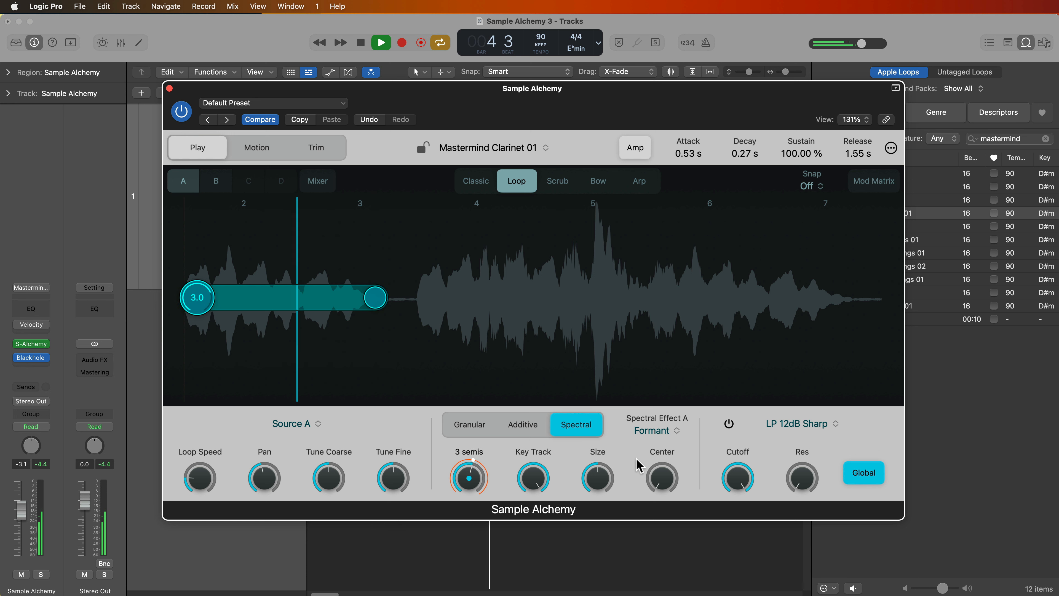
# During playback, change source A's spectral effect to Low/High Cut, adjust High Cut and set Low Cut to 58 Hz.
pyautogui.click(653, 430)
pyautogui.click(670, 459)
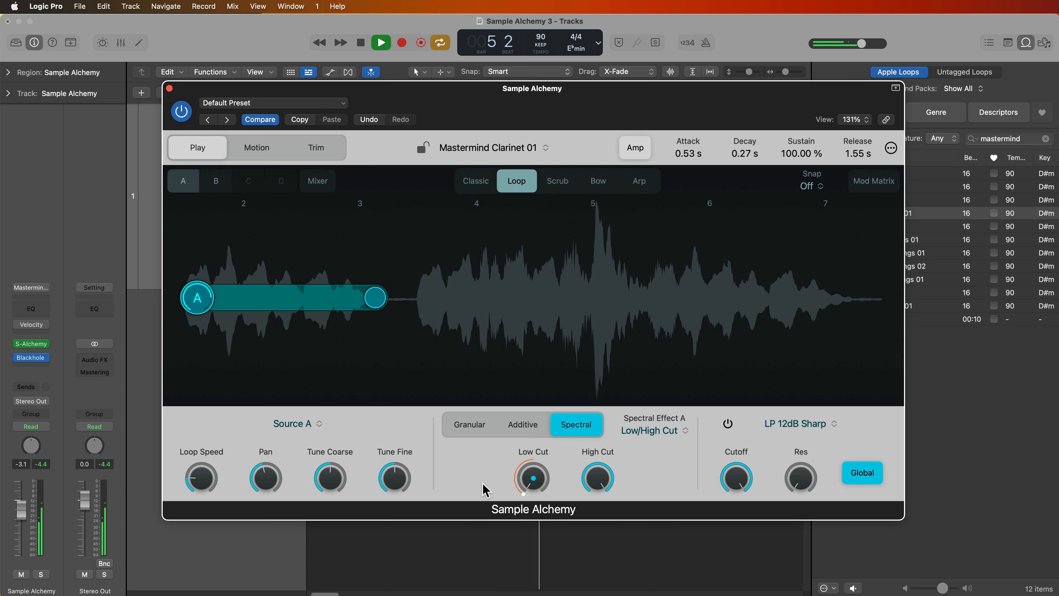
pyautogui.moveTo(534, 479); pyautogui.dragTo(546, 367)
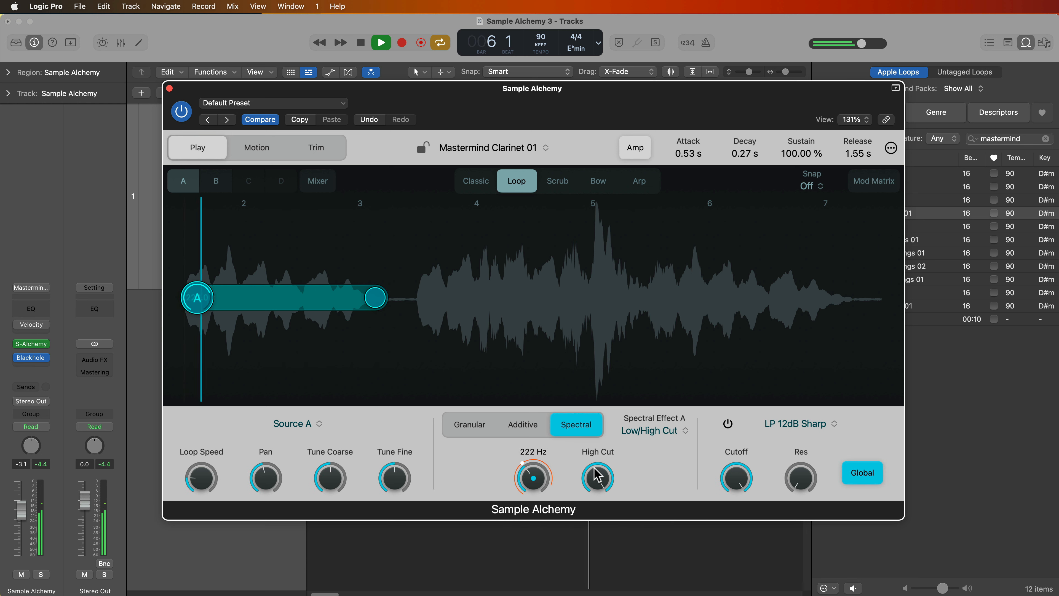
pyautogui.moveTo(598, 477); pyautogui.dragTo(598, 449)
pyautogui.moveTo(545, 478); pyautogui.dragTo(540, 526)
# Change source A's spectral effect to Blur, reduce Mix, and set Length to 3.80 and Variance to 1.97 during playback.
pyautogui.click(654, 428)
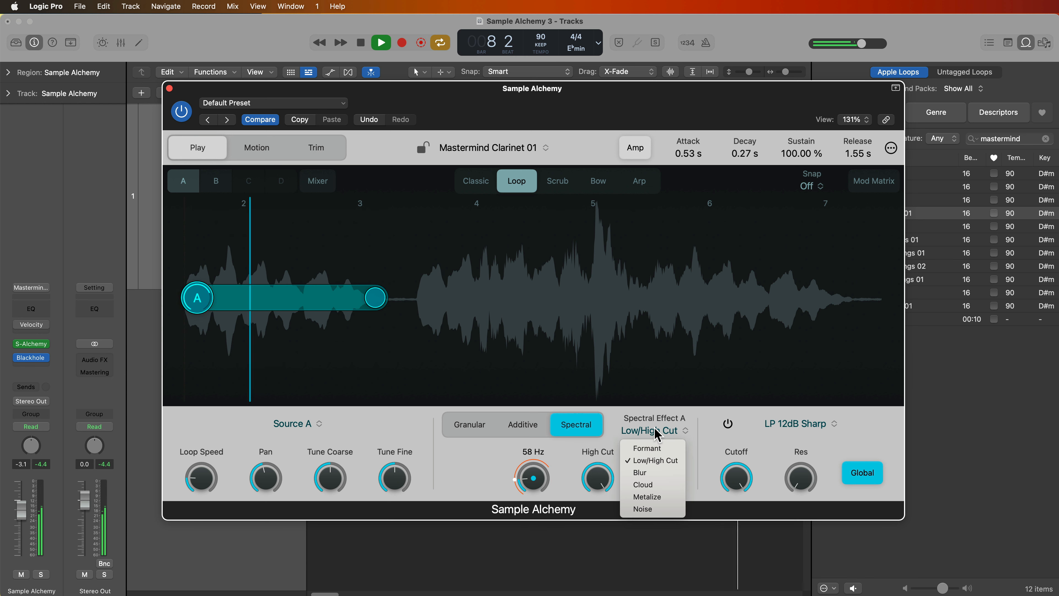
pyautogui.click(651, 475)
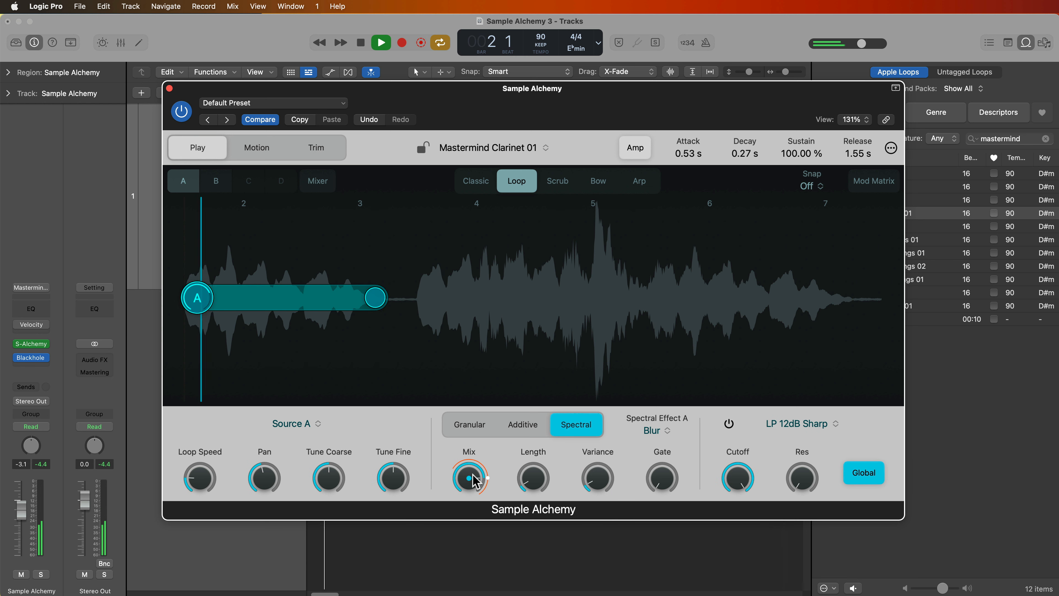
pyautogui.moveTo(469, 478); pyautogui.dragTo(480, 529)
pyautogui.moveTo(533, 480); pyautogui.dragTo(553, 406)
pyautogui.moveTo(594, 478); pyautogui.dragTo(600, 448)
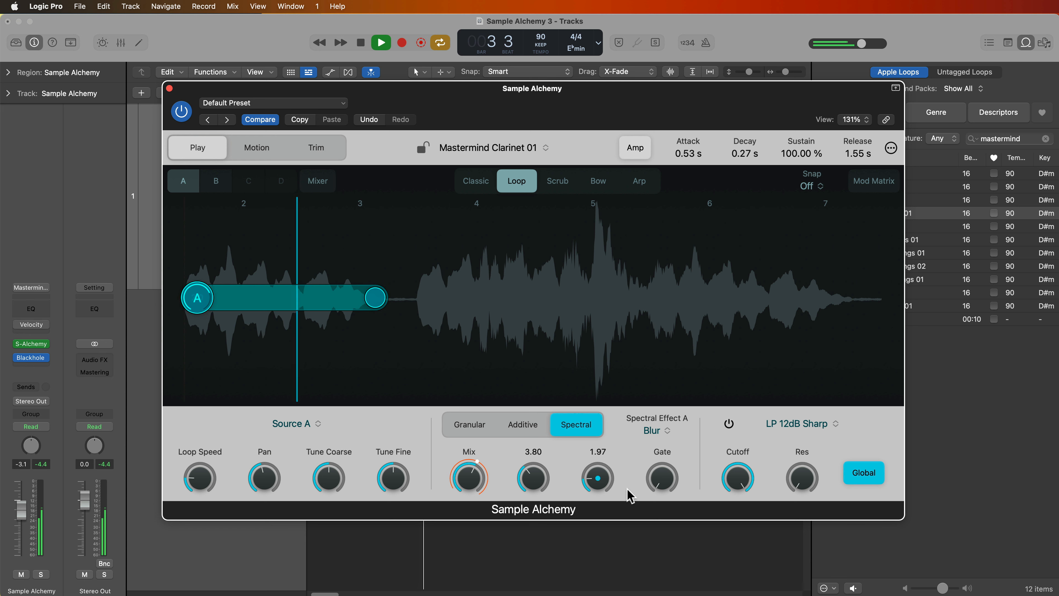
pyautogui.moveTo(473, 479); pyautogui.dragTo(475, 476)
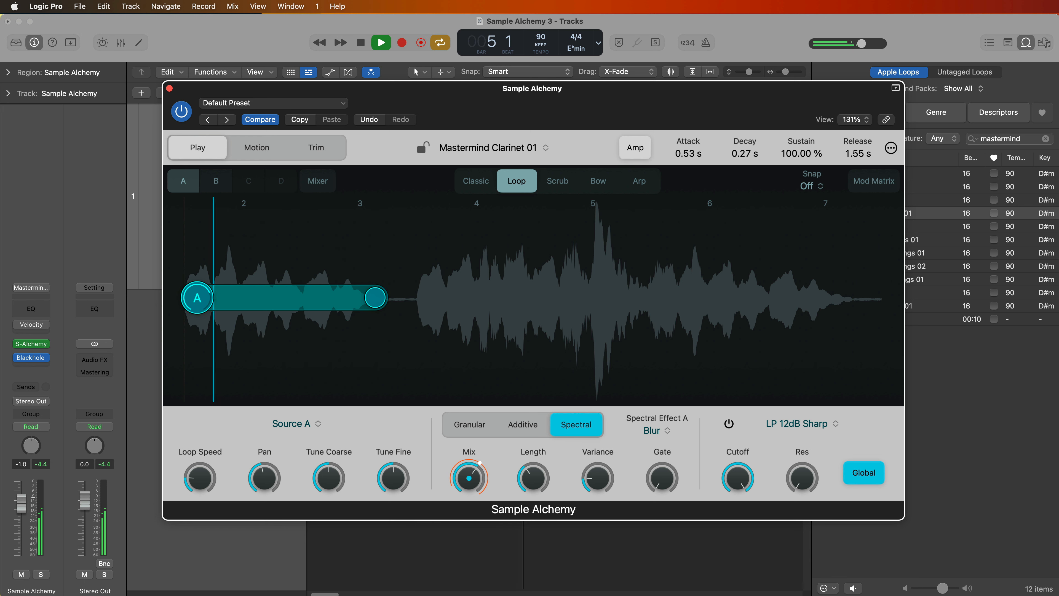
pyautogui.click(629, 543)
# Change source A's spectral effect to Cloud, lower Mix, adjust Threshold and set Simplify to 25.63 during playback.
pyautogui.click(680, 430)
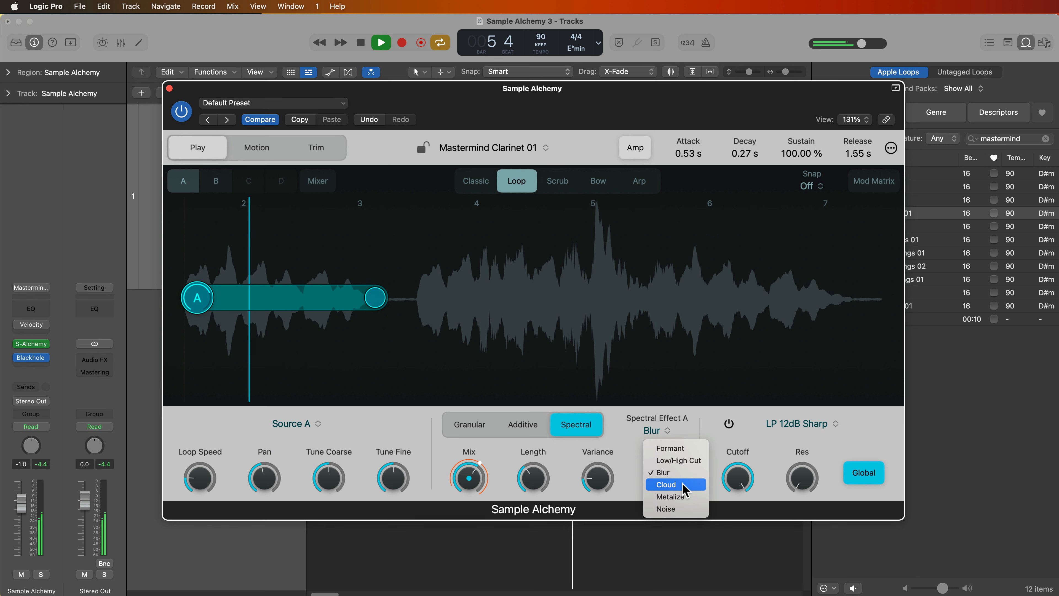
pyautogui.click(667, 484)
pyautogui.moveTo(469, 474); pyautogui.dragTo(474, 502)
pyautogui.moveTo(537, 479); pyautogui.dragTo(673, 429)
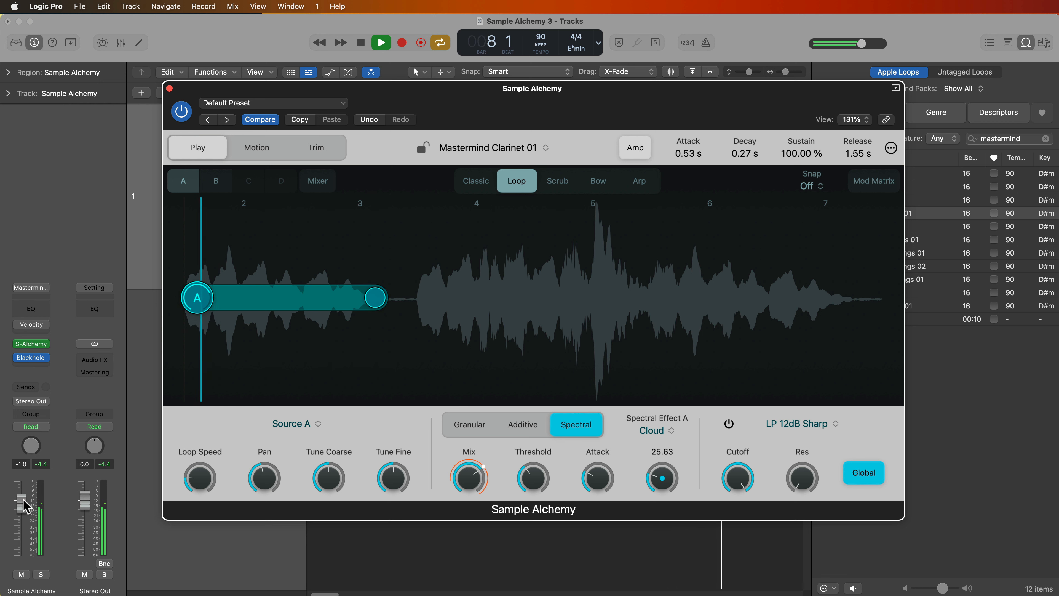
pyautogui.click(301, 554)
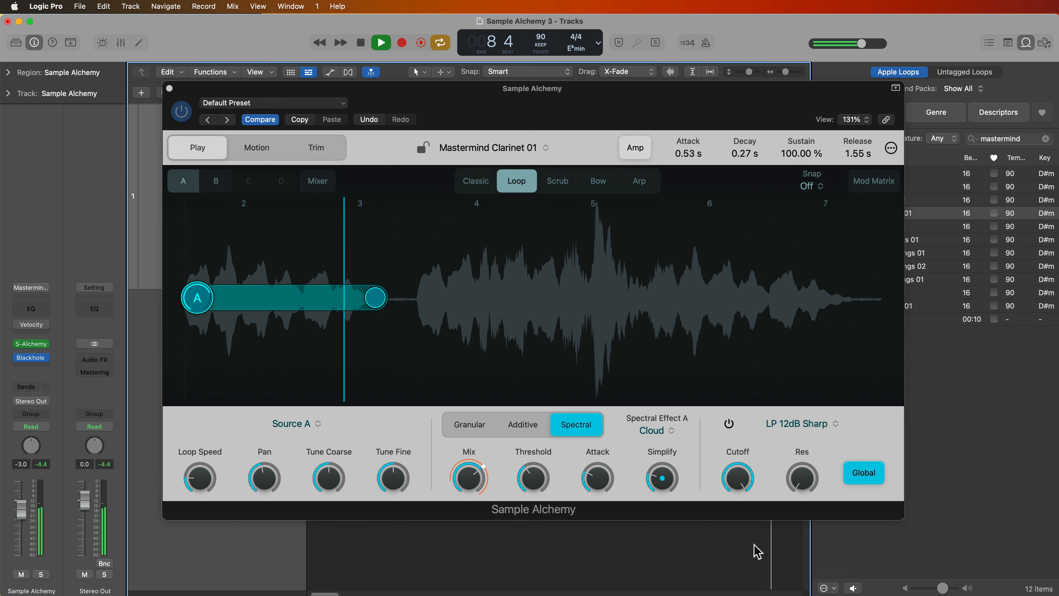
# Apply the Metalize spectral effect to source A with Mix 42.03 %, Feedback 63.16 %, a lower Interval and Simplify 56.85 %, stopping playback when finished.
pyautogui.click(661, 431)
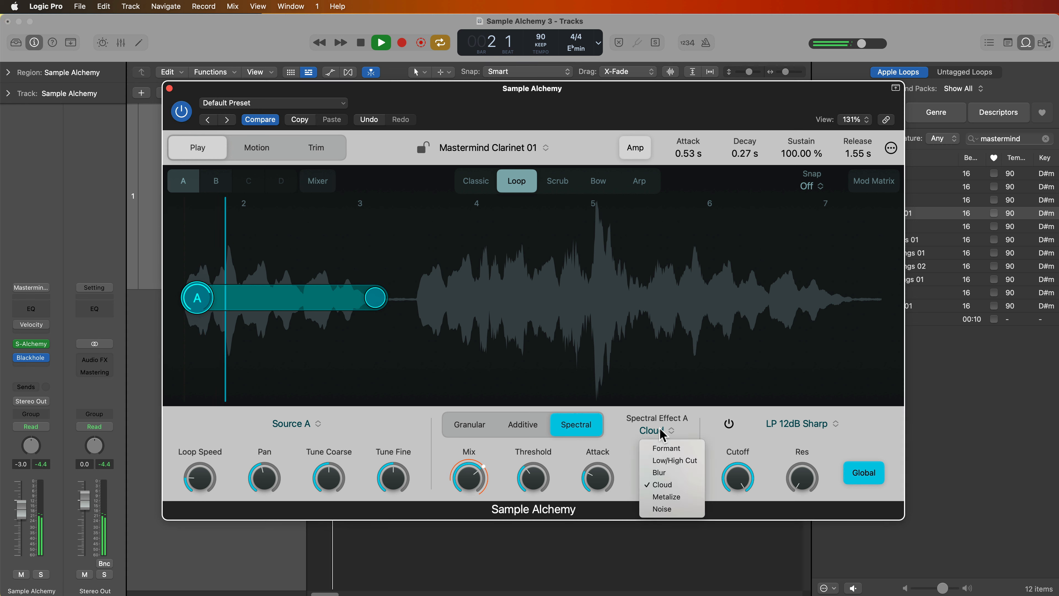
pyautogui.click(667, 497)
pyautogui.moveTo(469, 479); pyautogui.dragTo(470, 489)
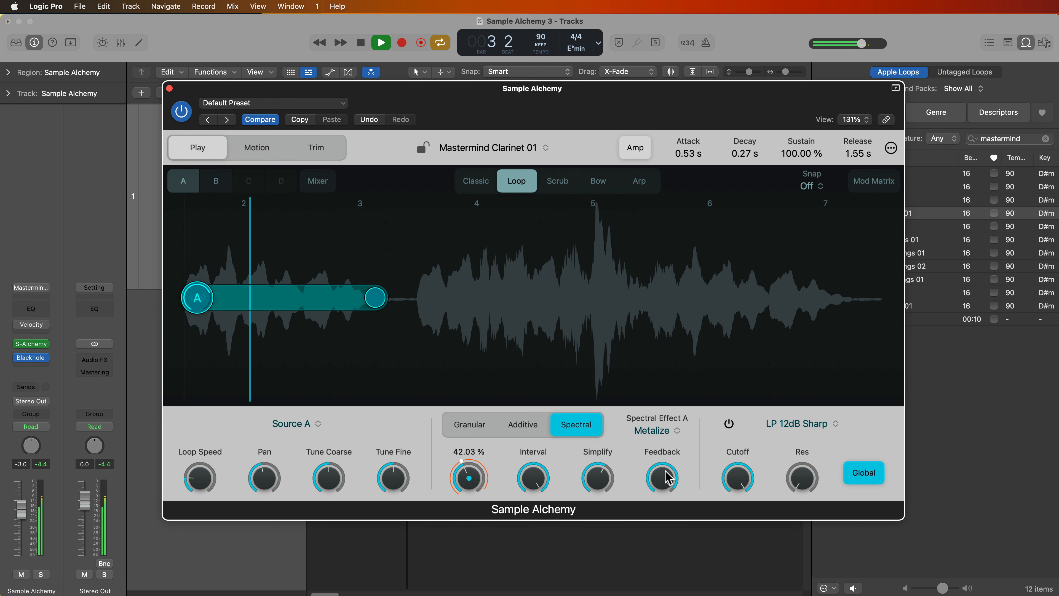
pyautogui.moveTo(664, 474); pyautogui.dragTo(672, 544)
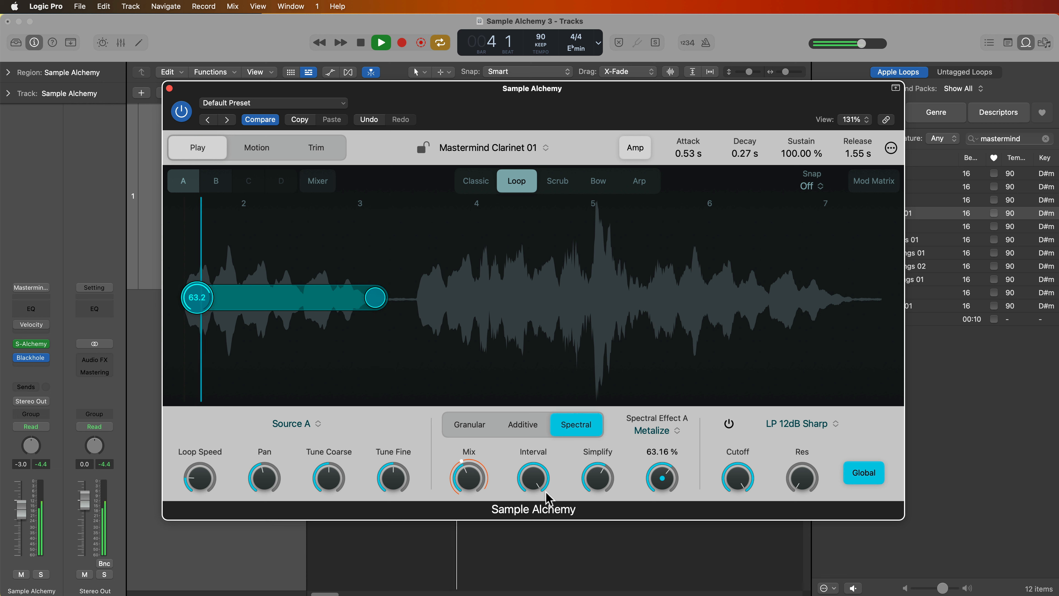
pyautogui.moveTo(532, 476); pyautogui.dragTo(539, 514)
pyautogui.moveTo(597, 477); pyautogui.dragTo(598, 488)
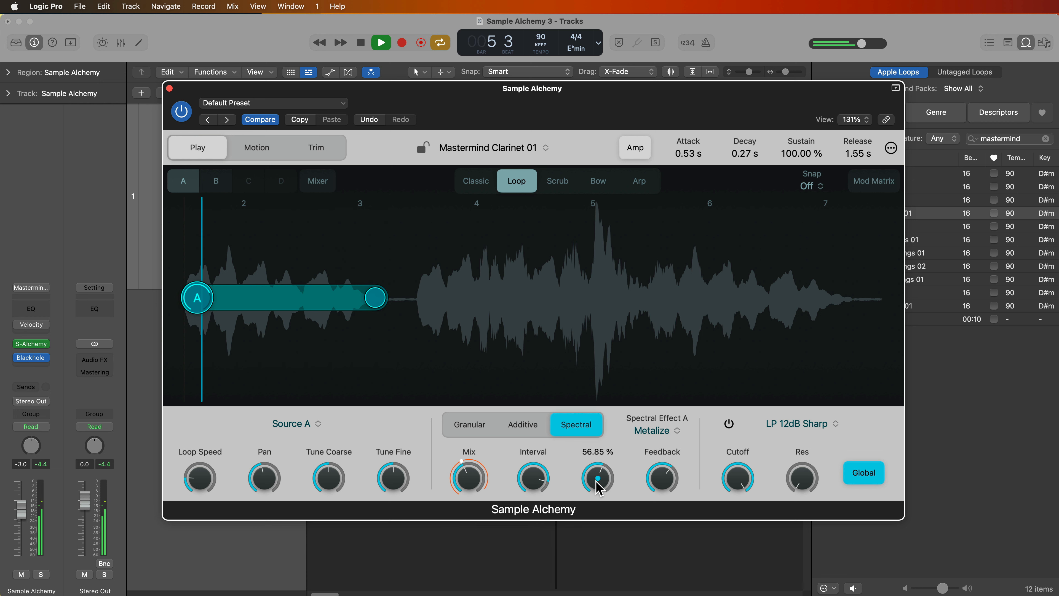
pyautogui.press('space')
# Review the available spectral and additive effect types for source A, ending in Spectral mode with its effect list open.
pyautogui.click(667, 431)
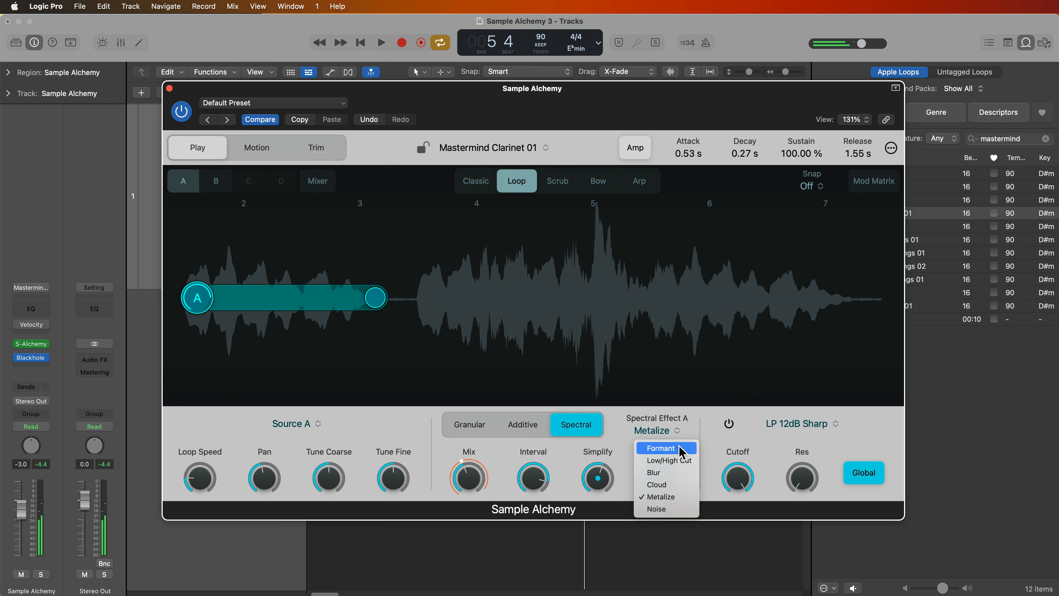
pyautogui.click(534, 428)
pyautogui.click(523, 424)
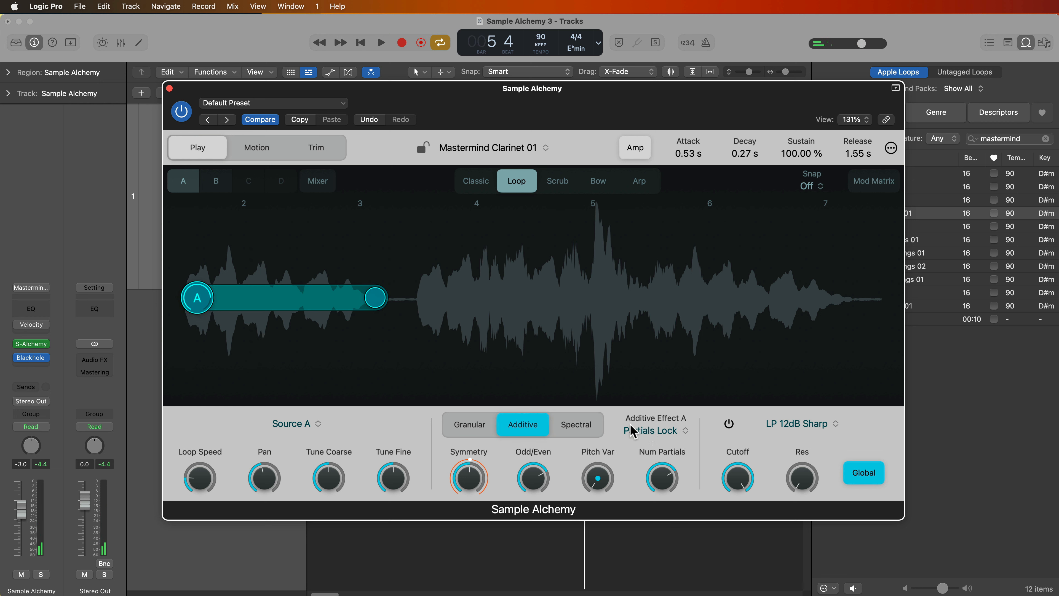
pyautogui.click(650, 430)
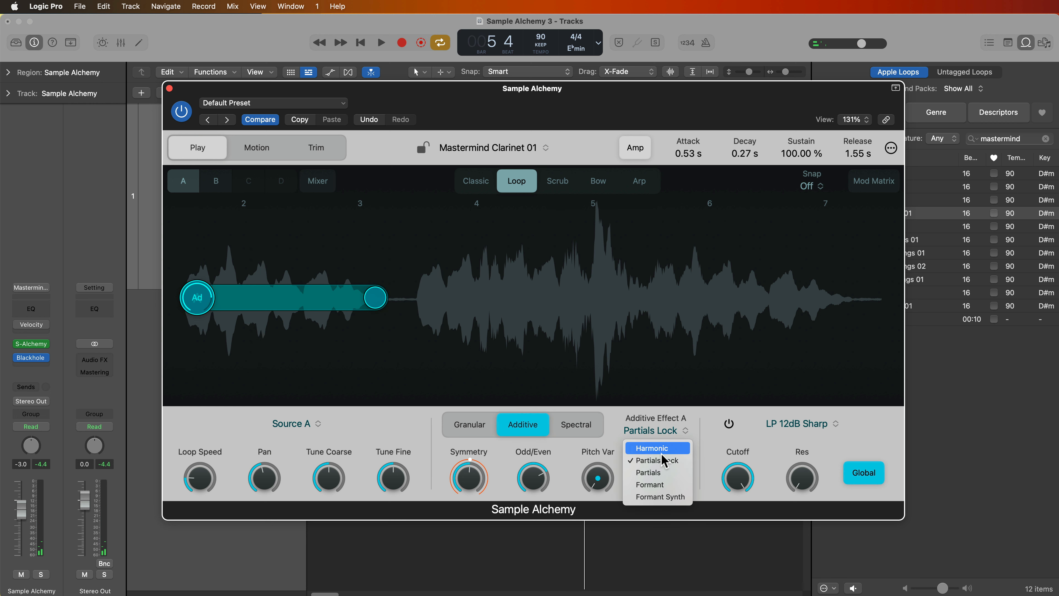
pyautogui.click(588, 434)
pyautogui.click(576, 424)
pyautogui.click(668, 430)
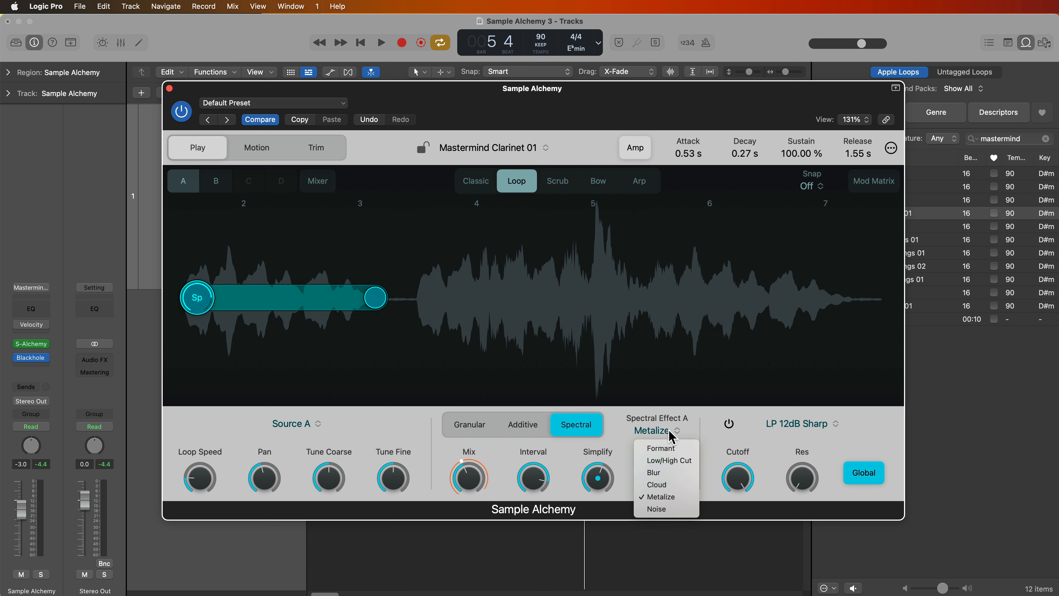
# Change source A's spectral effect to Noise and briefly play the region to audition it.
pyautogui.click(678, 500)
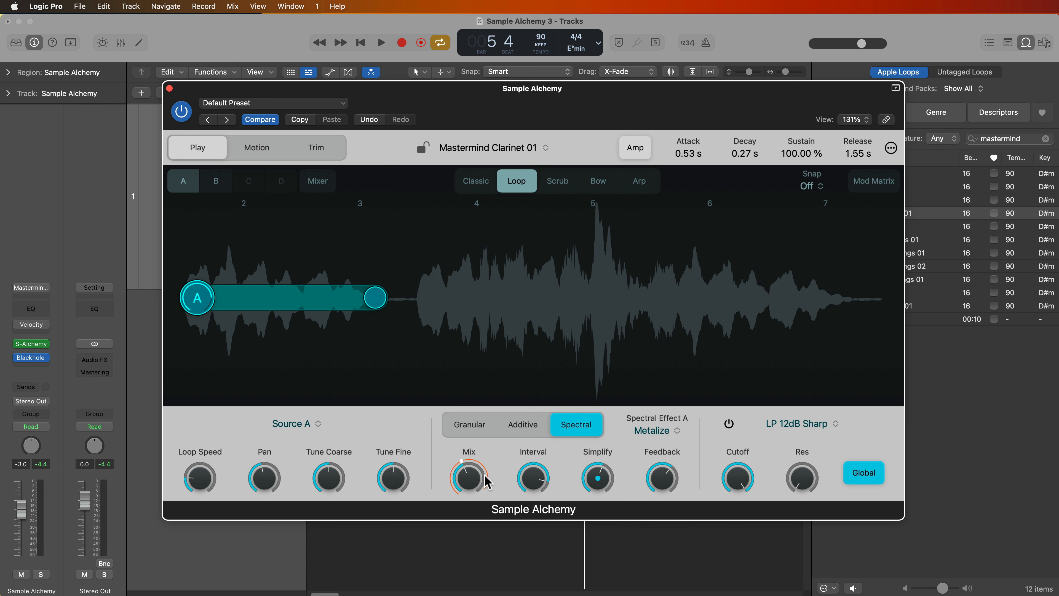
pyautogui.click(666, 430)
pyautogui.click(667, 510)
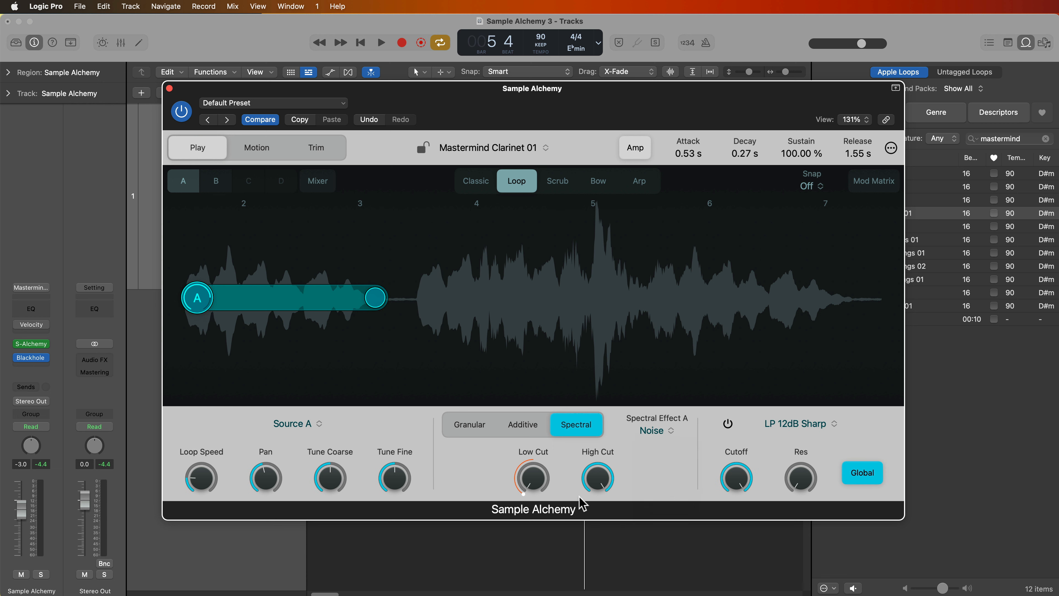
pyautogui.press('space')
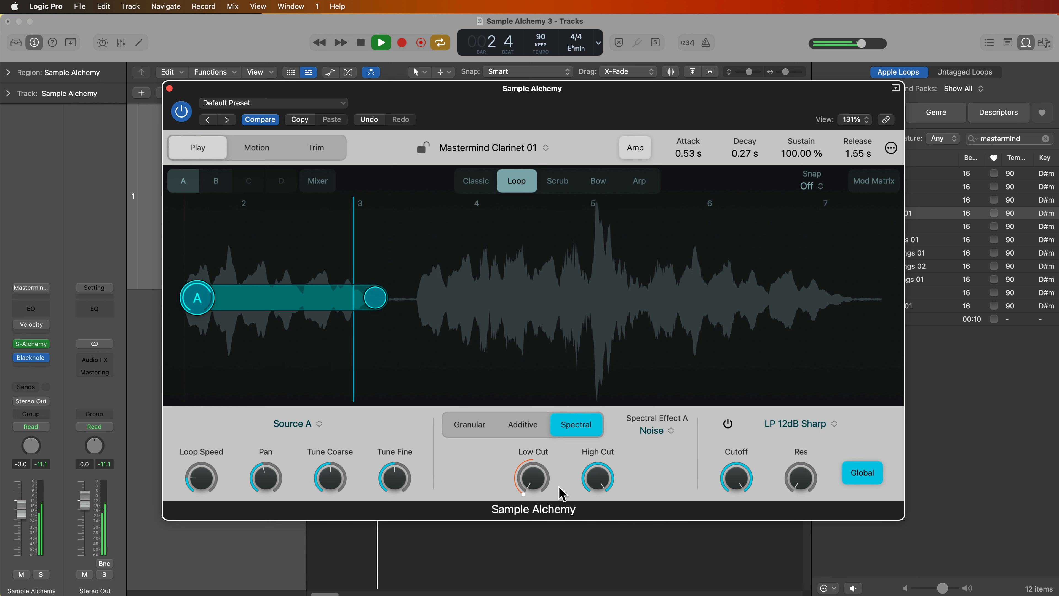
pyautogui.press('space')
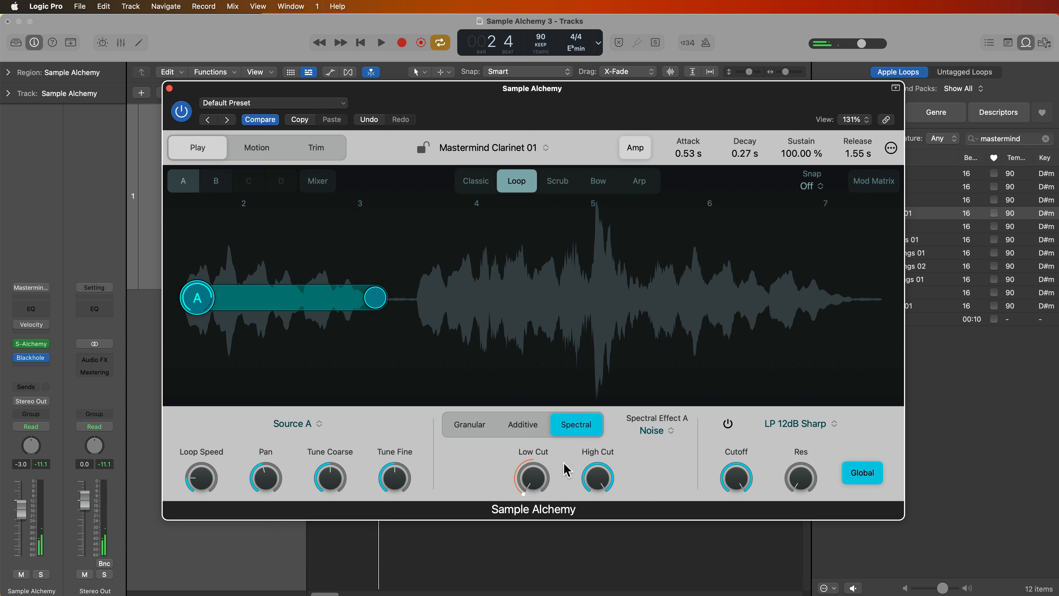
# Compare source A's Granular, Additive and Spectral synthesis modes, ending in Additive mode.
pyautogui.click(472, 427)
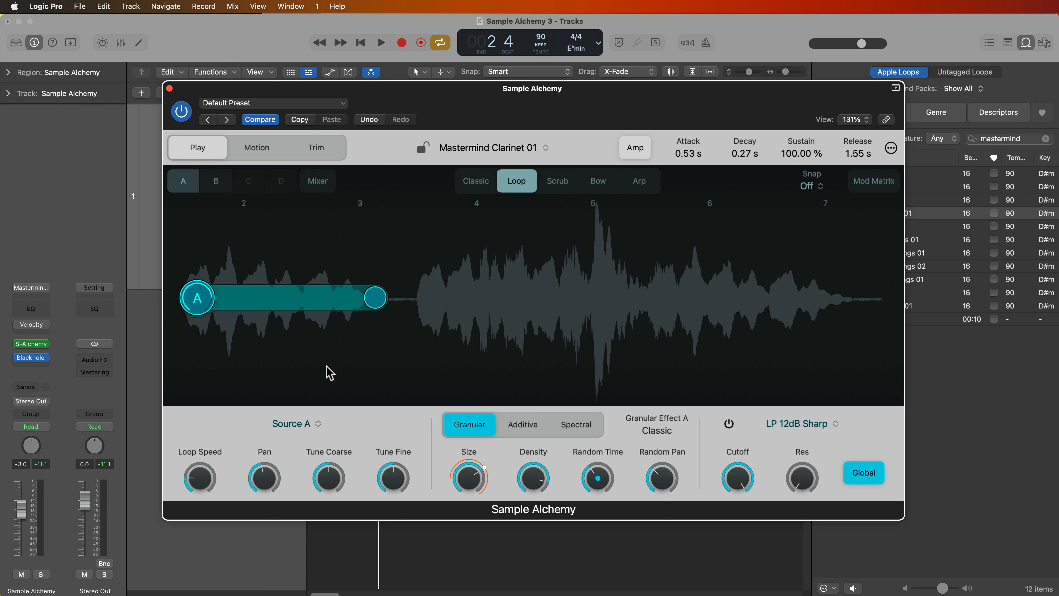
pyautogui.click(512, 436)
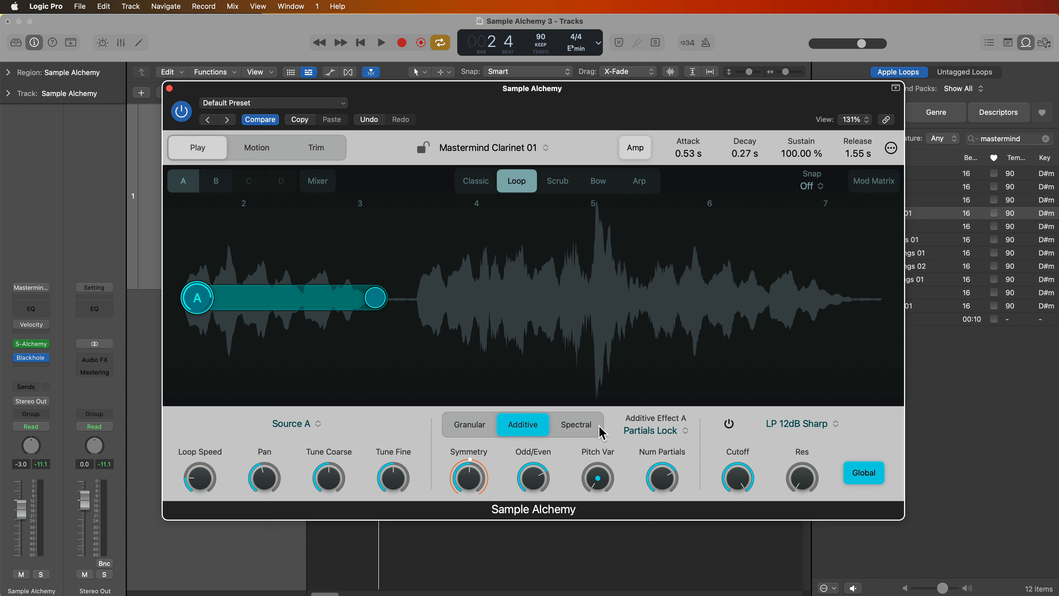
pyautogui.click(589, 435)
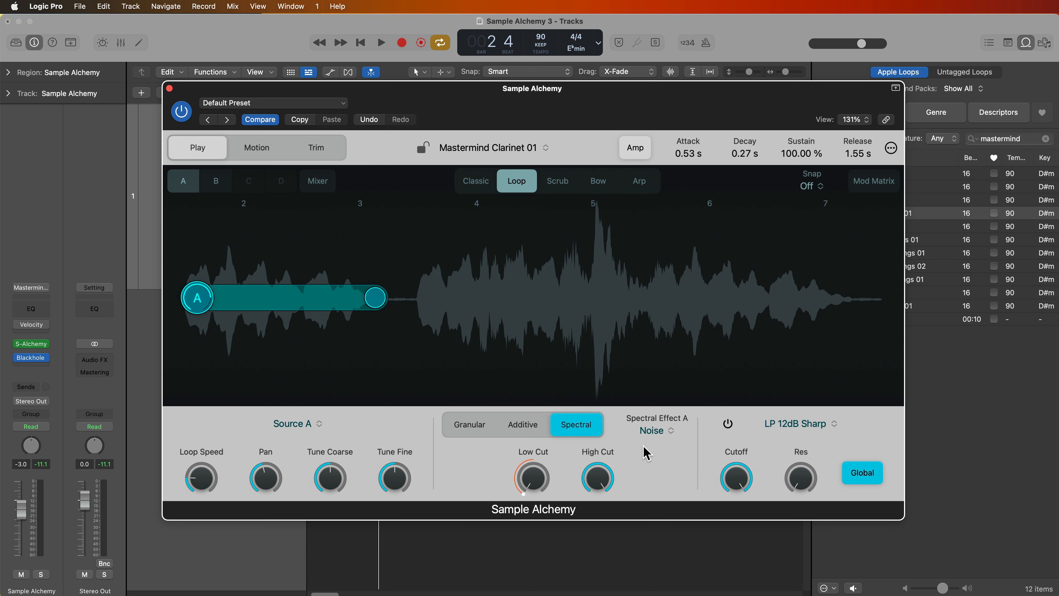
pyautogui.click(541, 430)
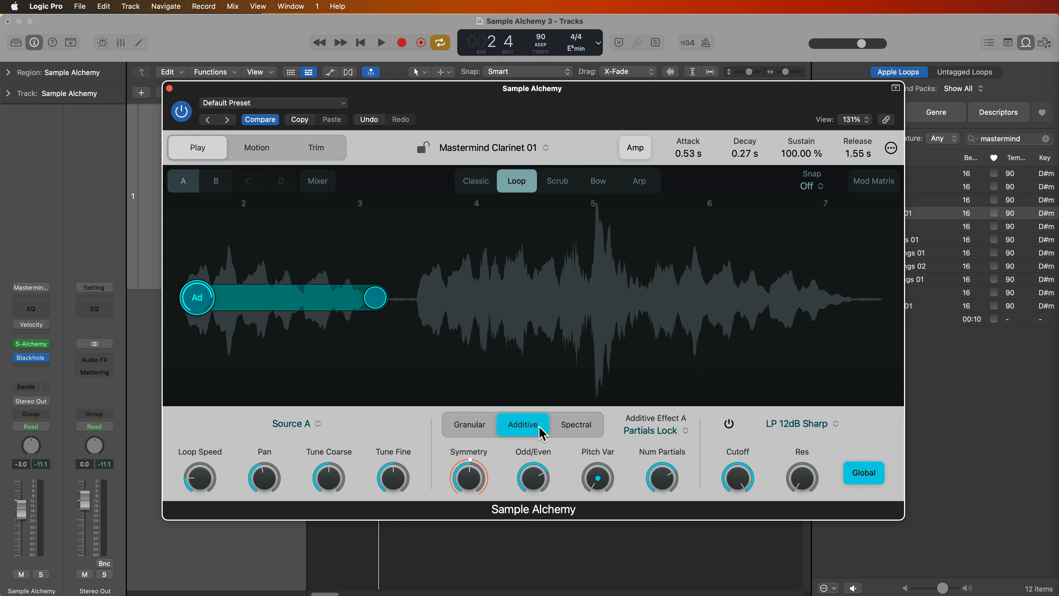
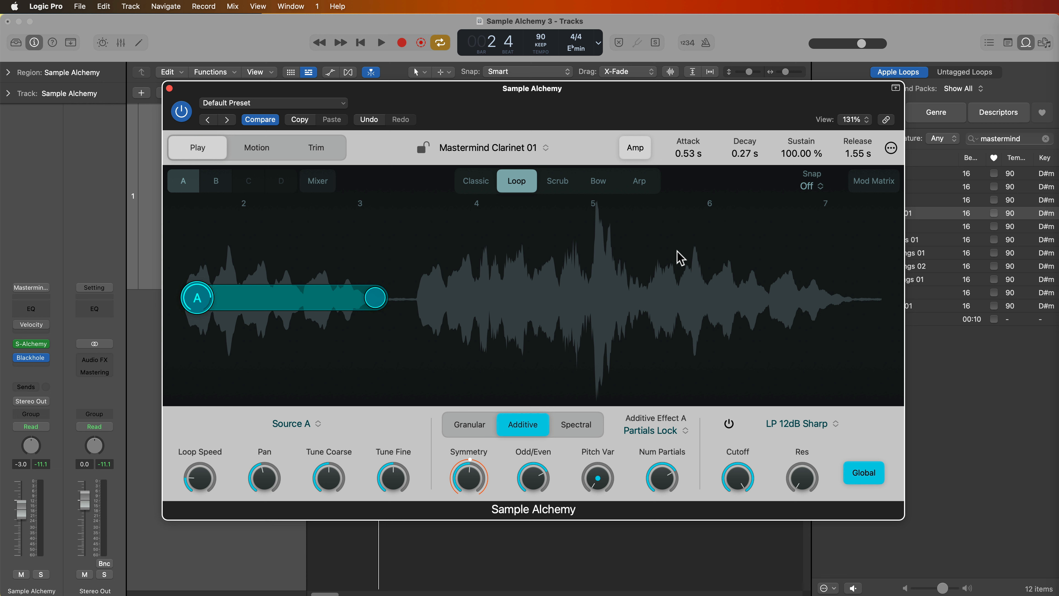
# Switch the play mode to Arp and enable sources B, C and D.
pyautogui.click(649, 173)
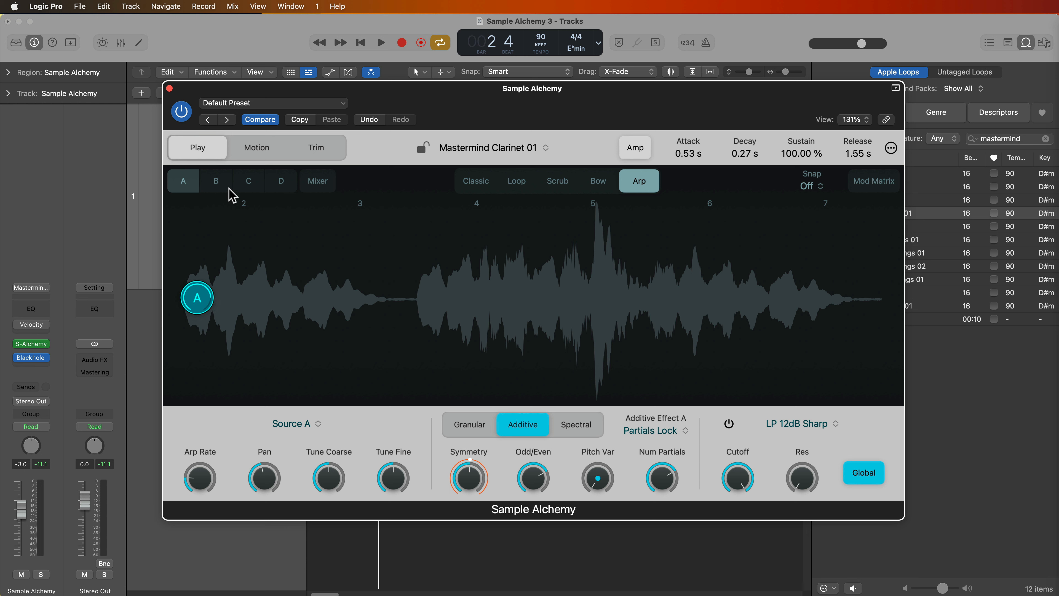
pyautogui.click(221, 184)
pyautogui.click(247, 184)
pyautogui.click(280, 183)
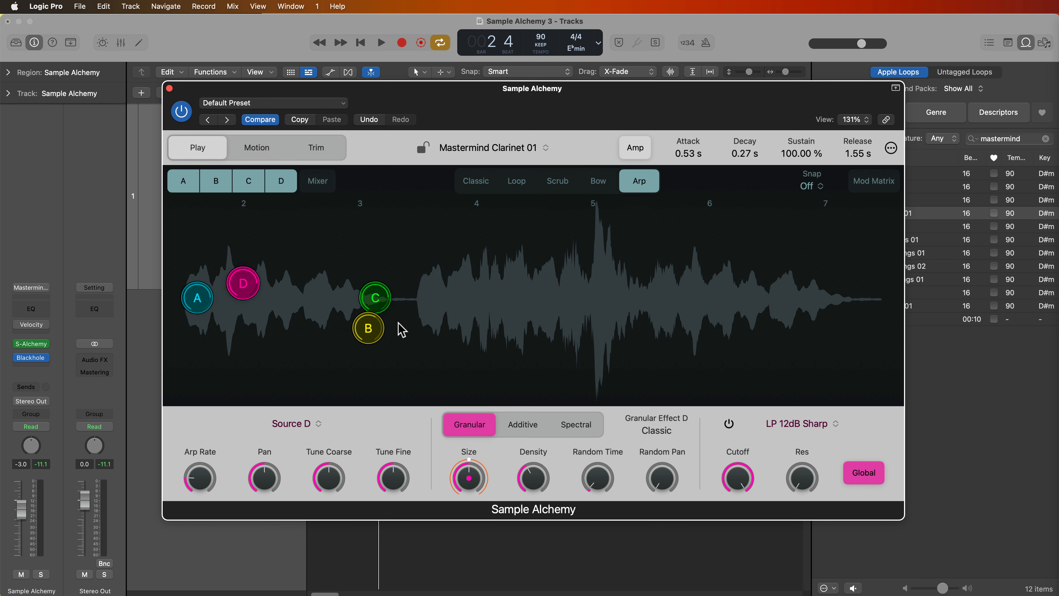
# Set Snap to Transients and move source B near 3.5, source C to about beat 5 and source D near 5.5.
pyautogui.click(820, 189)
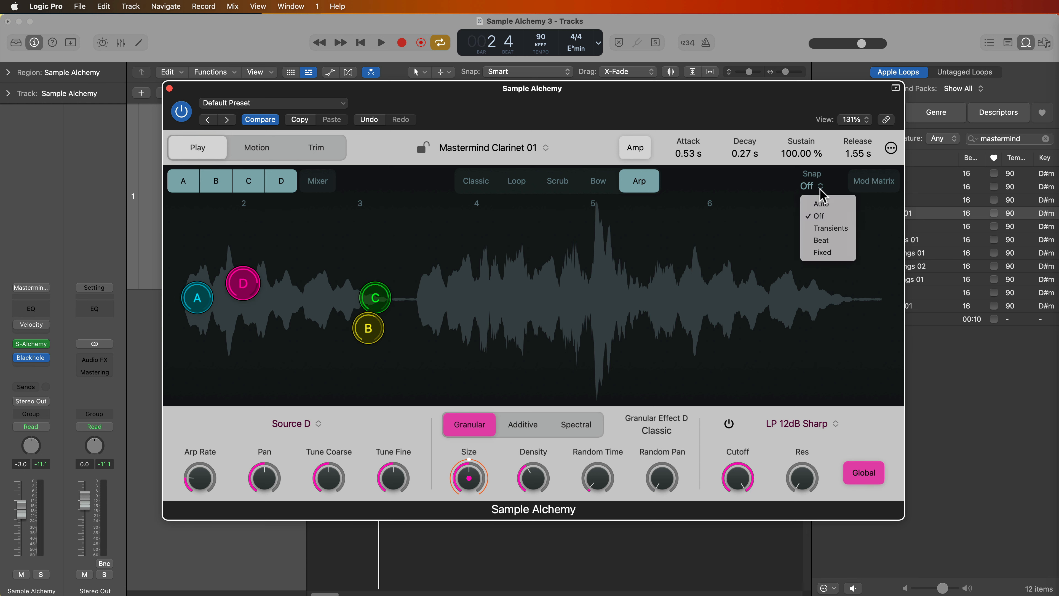
pyautogui.click(830, 228)
pyautogui.moveTo(385, 302); pyautogui.dragTo(612, 288)
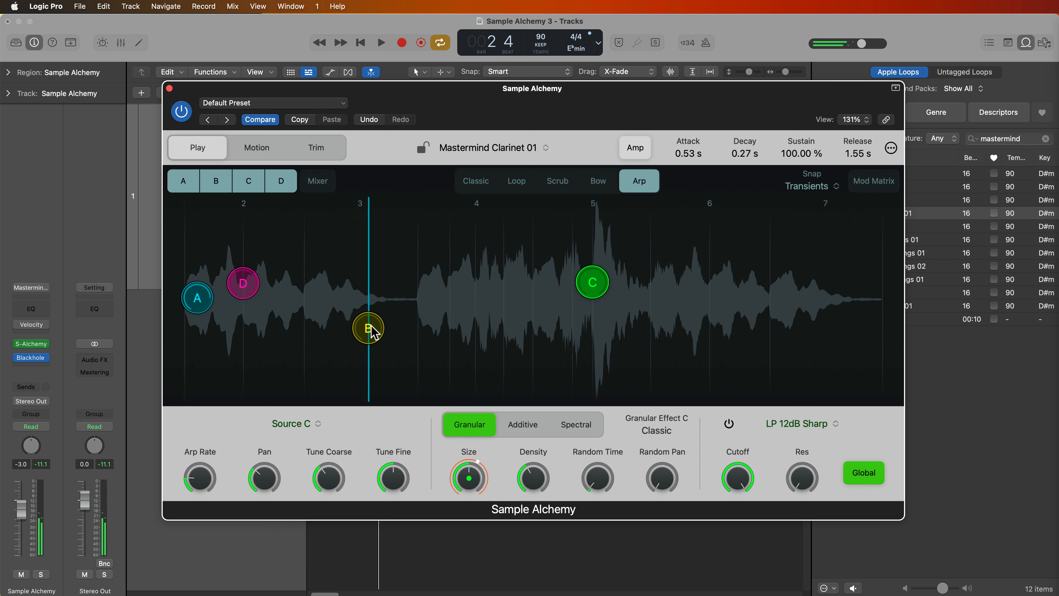
pyautogui.moveTo(368, 326); pyautogui.dragTo(417, 300)
pyautogui.moveTo(240, 282); pyautogui.dragTo(638, 321)
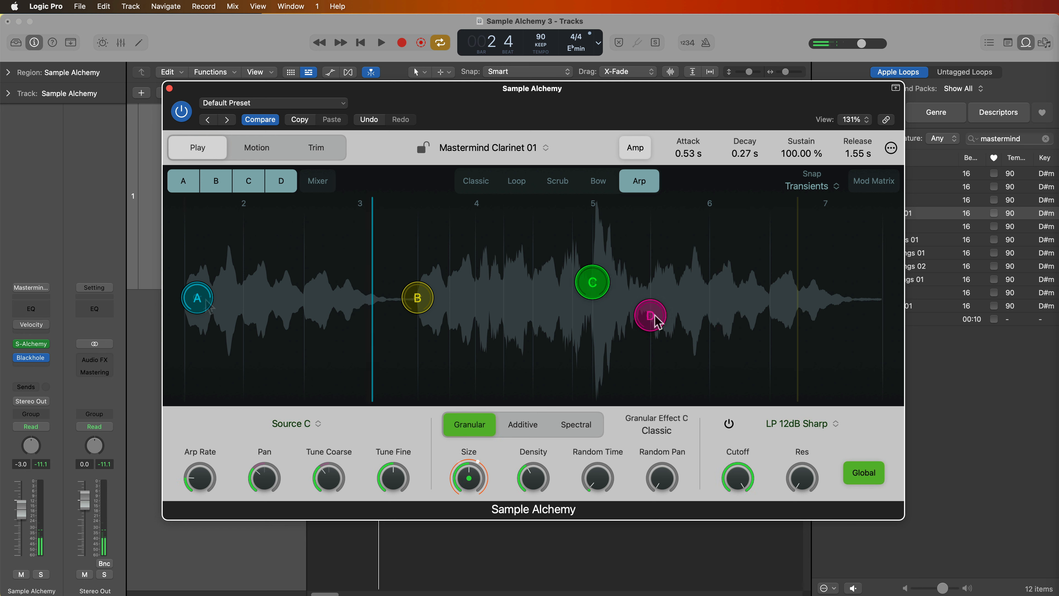
pyautogui.click(654, 318)
# Raise the Arp Rate while the region plays, stopping playback when finished.
pyautogui.press('space')
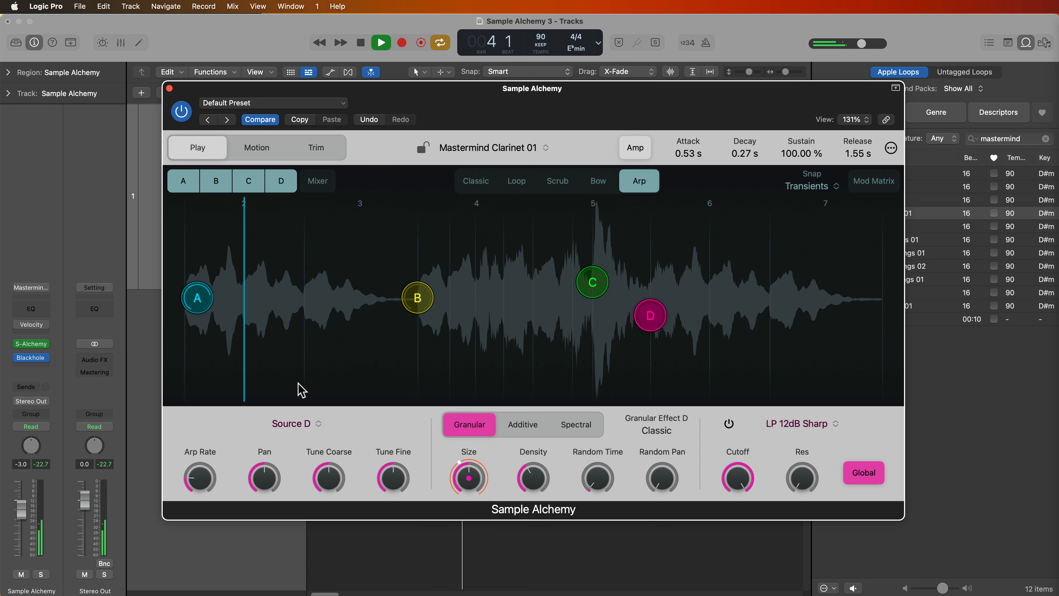
pyautogui.moveTo(202, 482); pyautogui.dragTo(238, 397)
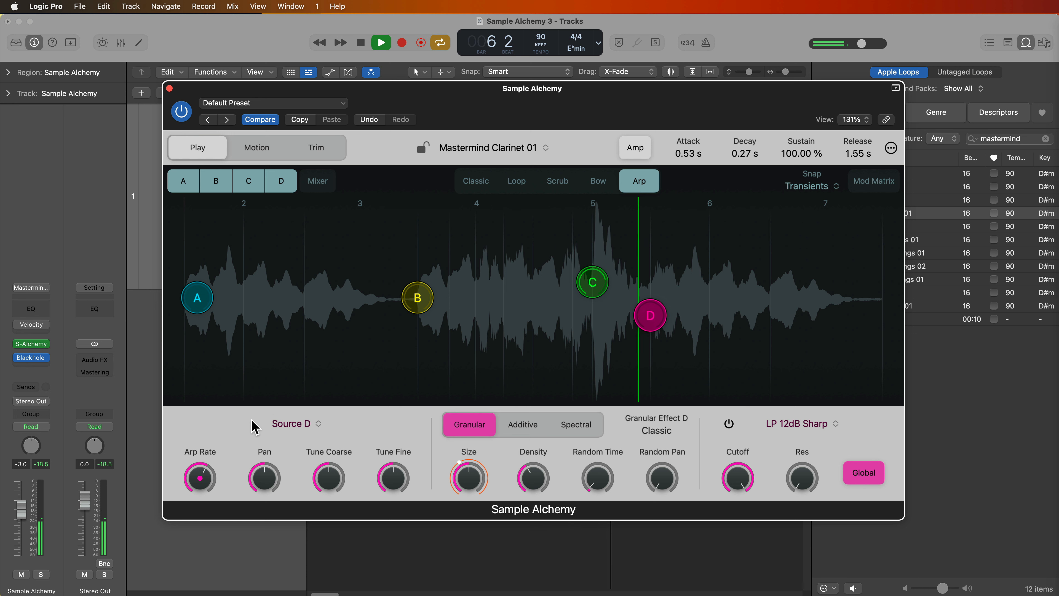
pyautogui.press('space')
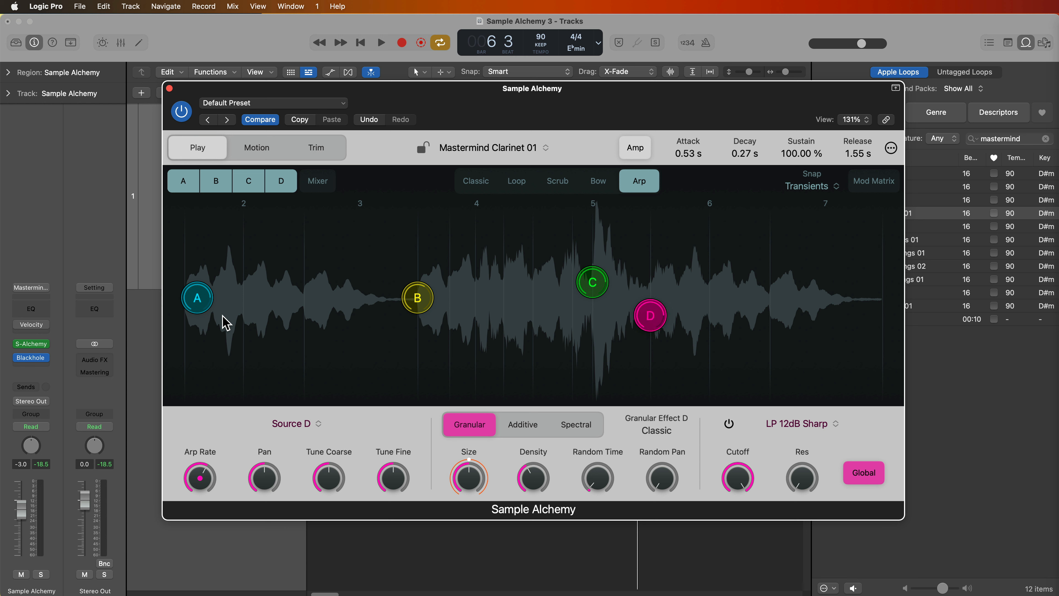
# Move source A to the first transient at the sample's start and set it to Additive synthesis with the Partials Lock effect.
pyautogui.moveTo(201, 293); pyautogui.dragTo(184, 297)
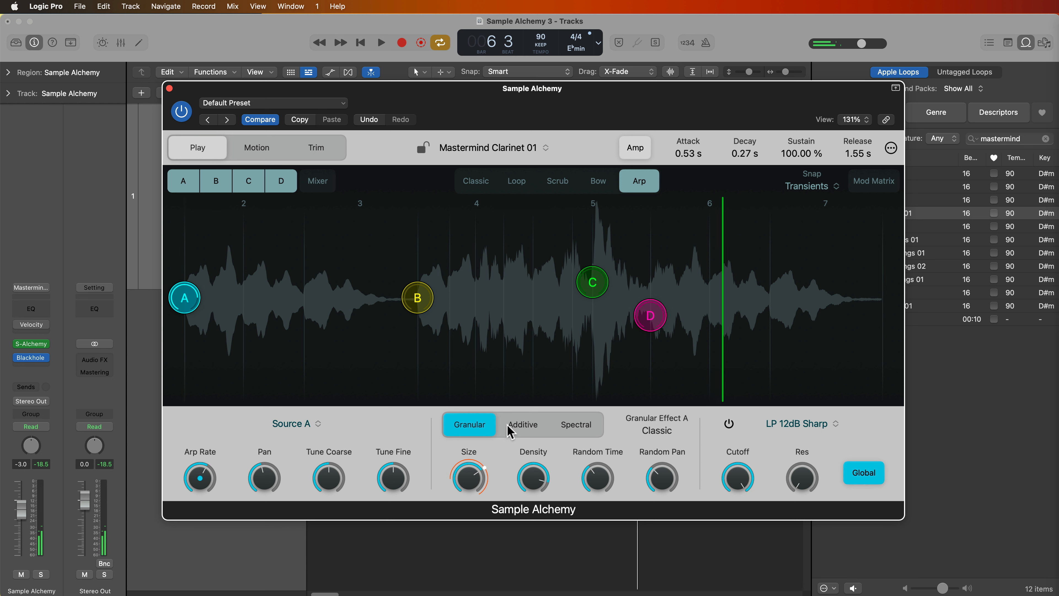
pyautogui.click(515, 426)
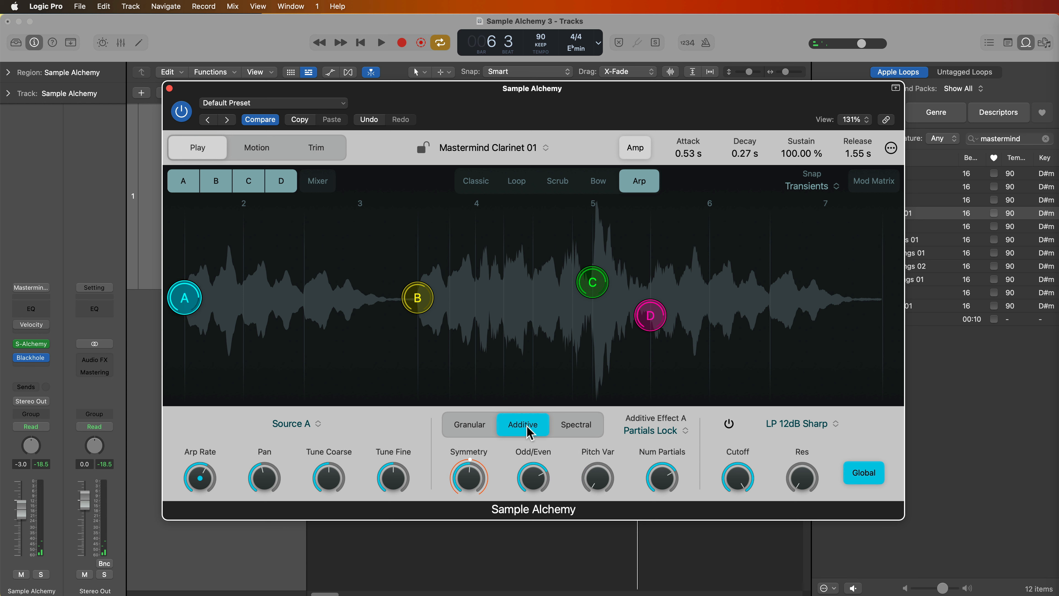
pyautogui.click(648, 431)
pyautogui.click(667, 459)
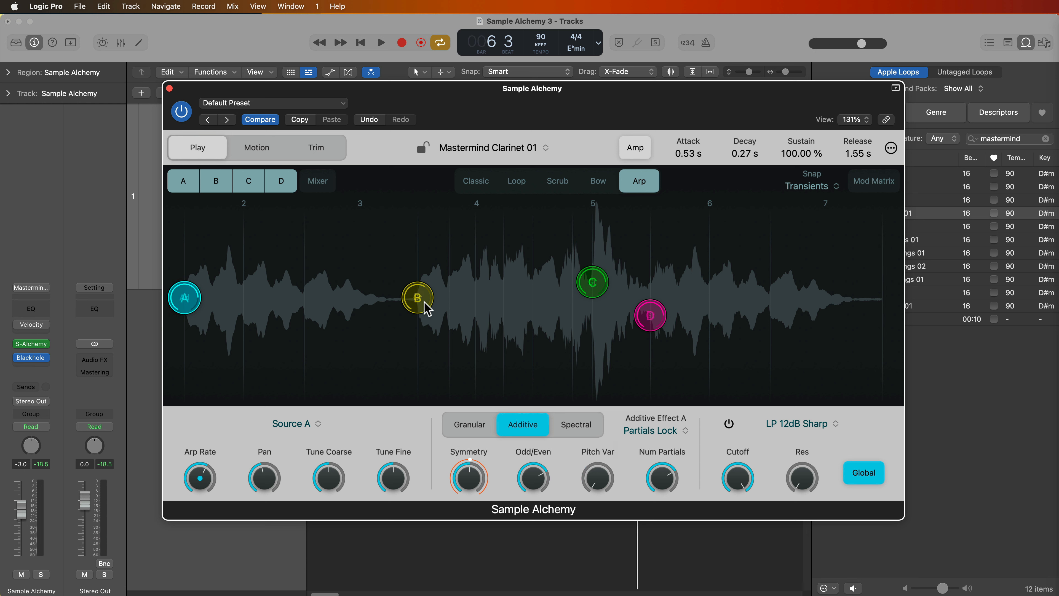
# Set sources B, C and D to Additive synthesis with the Partials Lock effect.
pyautogui.click(417, 297)
pyautogui.click(522, 424)
pyautogui.click(652, 430)
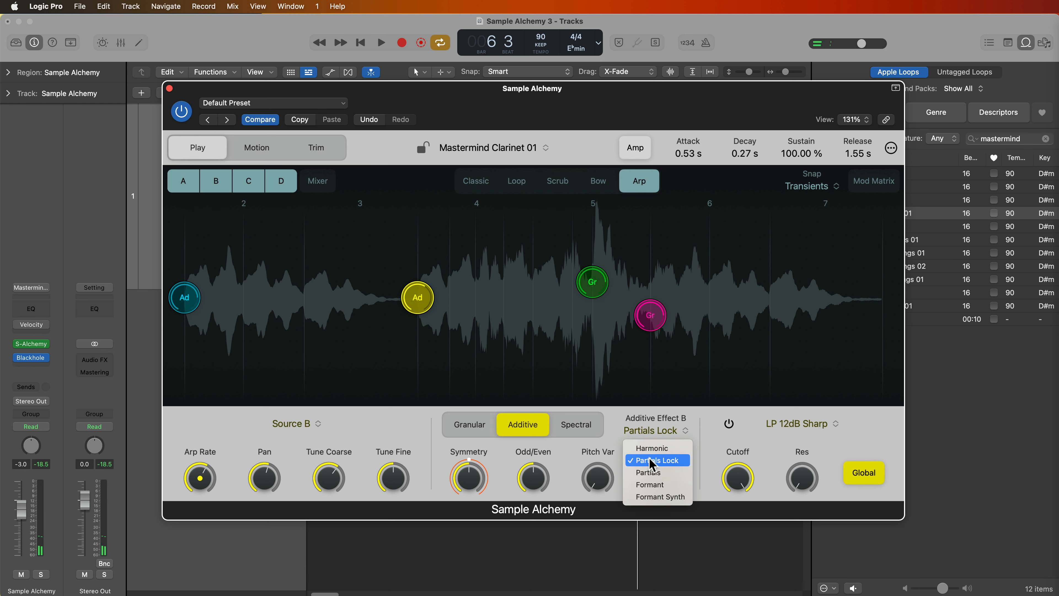
pyautogui.click(651, 460)
pyautogui.click(592, 281)
pyautogui.click(522, 424)
pyautogui.click(653, 430)
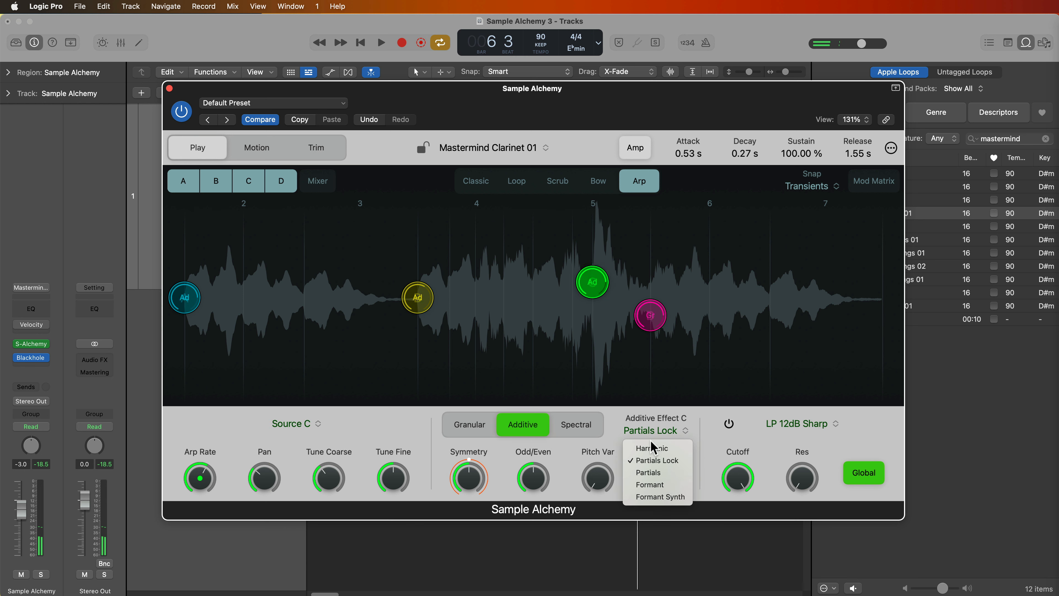
pyautogui.click(652, 460)
pyautogui.click(650, 314)
pyautogui.click(536, 426)
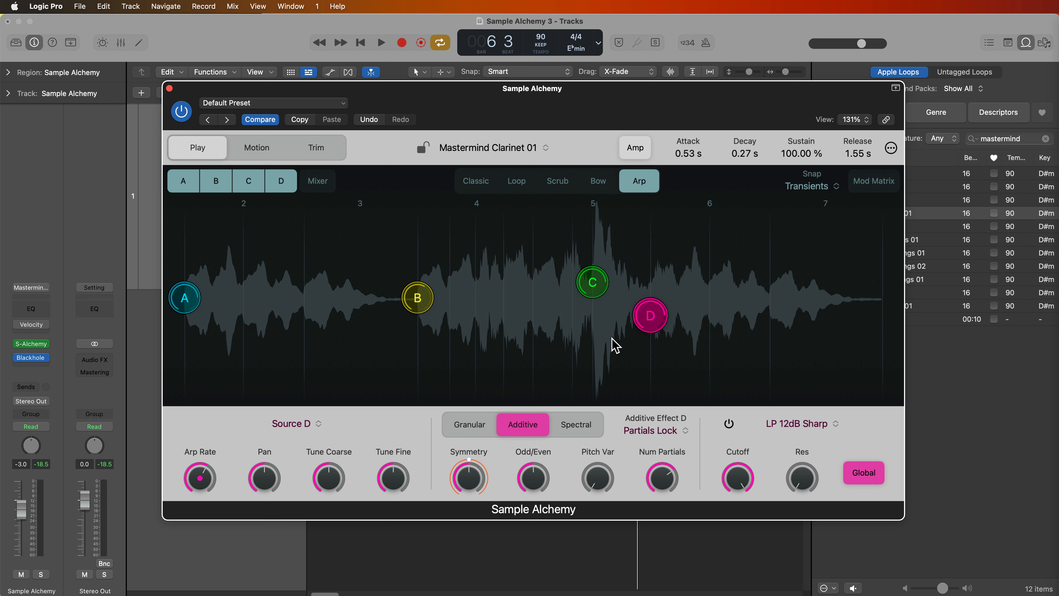
# Audition the additive arpeggio, stop playback and raise the Arp Rate slightly.
pyautogui.press('space')
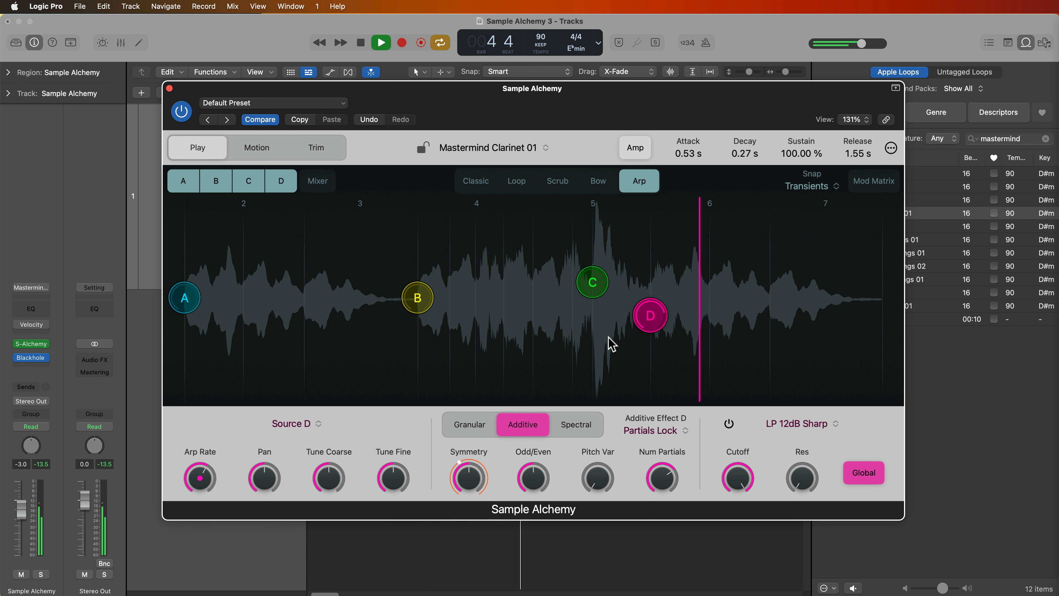
pyautogui.press('space')
pyautogui.moveTo(215, 470)
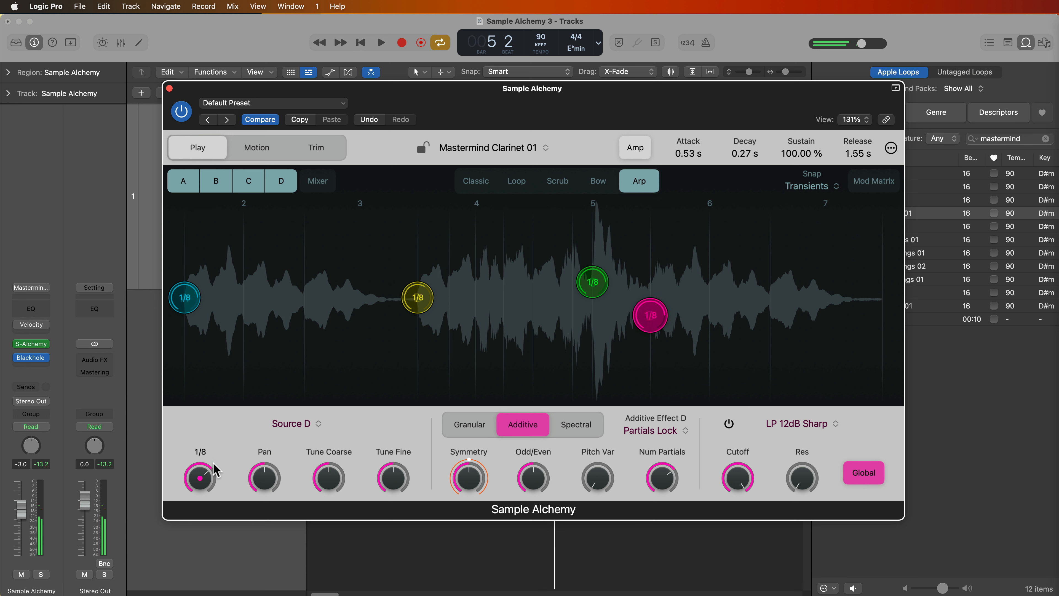
pyautogui.moveTo(213, 463); pyautogui.dragTo(216, 459)
# Shape the amp envelope with Attack 0.15 s, Decay 0.33 s, Sustain 0.0 % and Release 0.25 s, and start playback.
pyautogui.moveTo(797, 151); pyautogui.dragTo(777, 413)
pyautogui.moveTo(862, 159); pyautogui.dragTo(862, 209)
pyautogui.moveTo(695, 159); pyautogui.dragTo(697, 188)
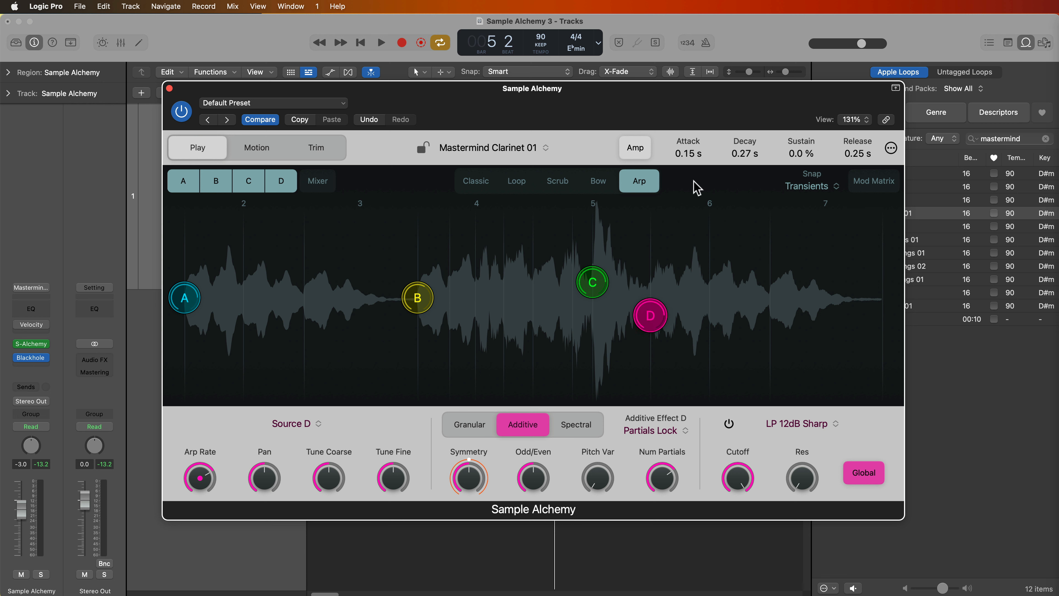
pyautogui.press('space')
pyautogui.moveTo(756, 154); pyautogui.dragTo(758, 146)
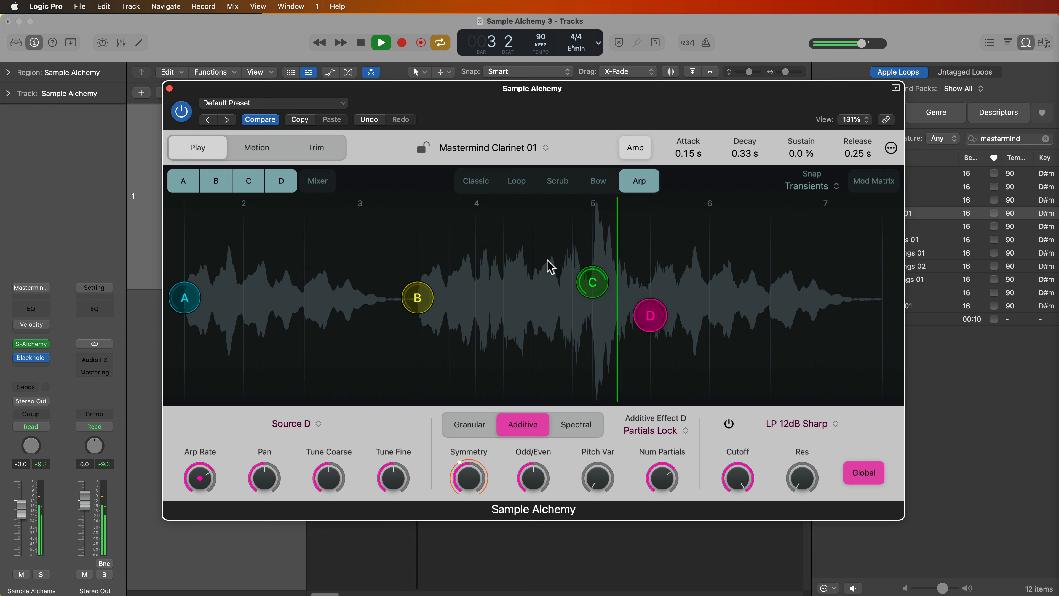
# Transpose the Sample Alchemy region up an octave during playback with the plug-in window temporarily moved aside, stopping playback when finished.
pyautogui.moveTo(554, 132); pyautogui.dragTo(560, 357)
pyautogui.click(500, 175)
pyautogui.hotkey('alt', 'shift', 'Up')
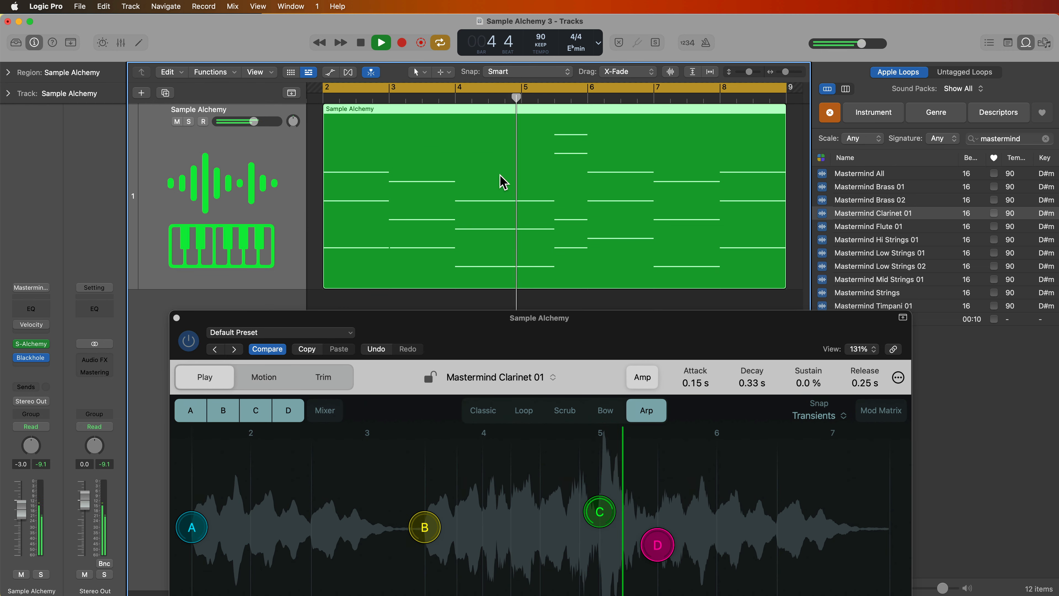
pyautogui.moveTo(600, 323); pyautogui.dragTo(596, 136)
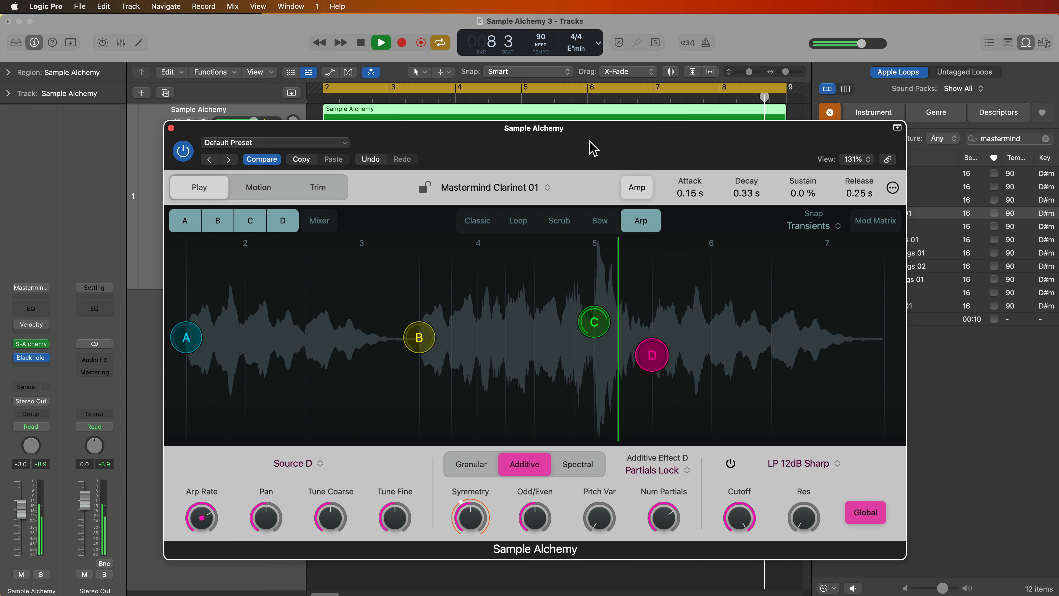
pyautogui.press('space')
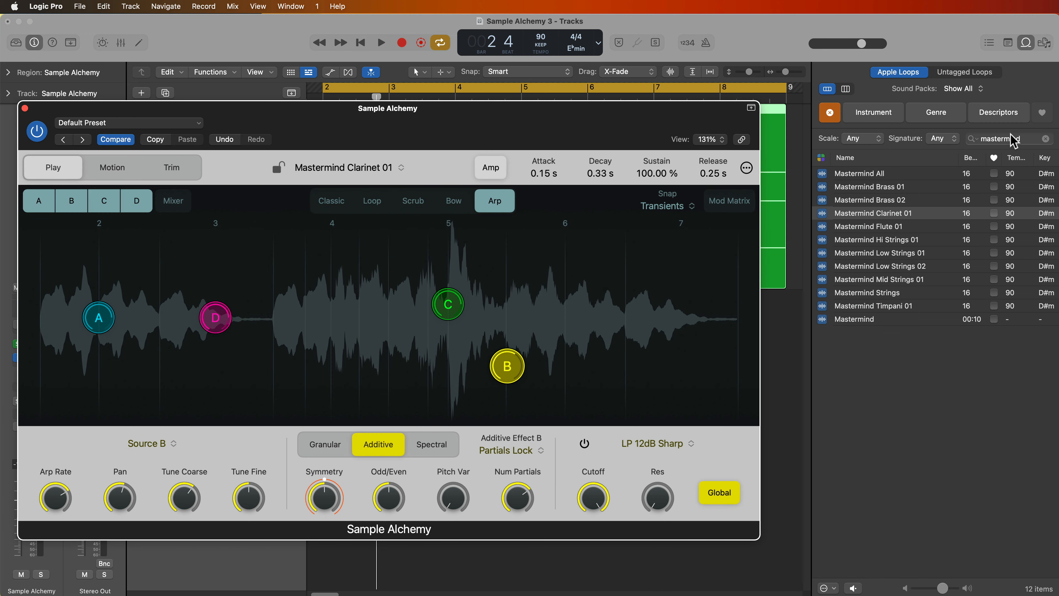
# Search the Apple Loops for "deep dive synth le" and preview Deep Dive Synth Lead 01.
pyautogui.click(1011, 139)
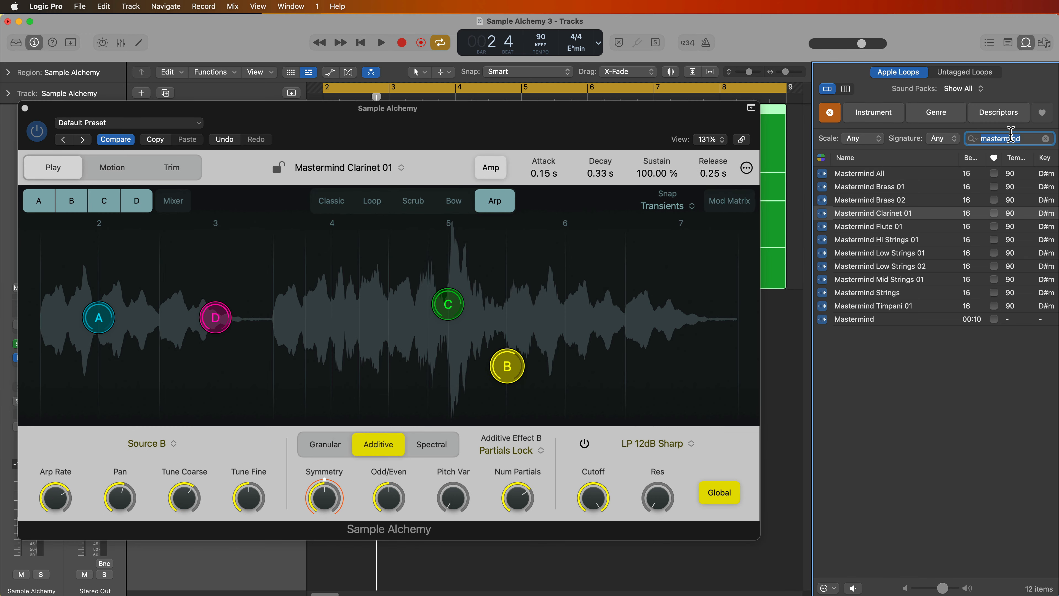
pyautogui.press('super+a')
pyautogui.write('deep ')
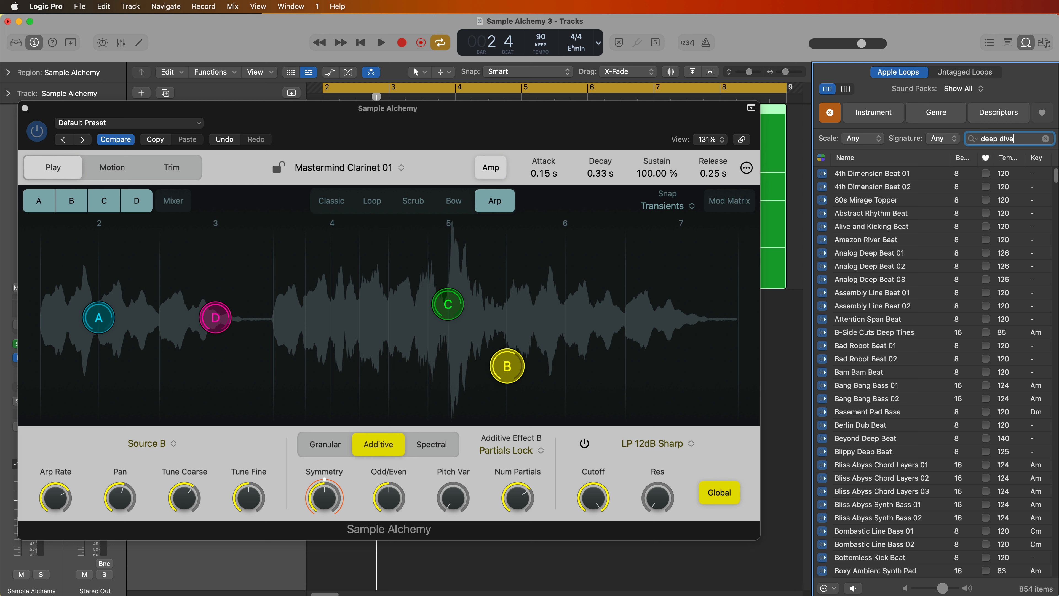
pyautogui.write('dive synth le')
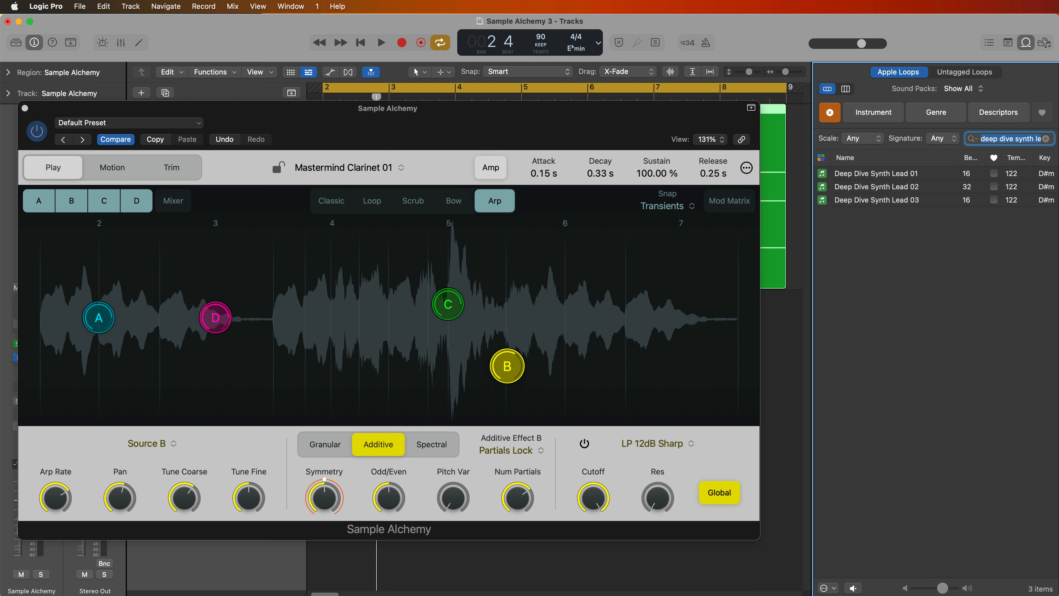
pyautogui.click(857, 174)
pyautogui.click(859, 177)
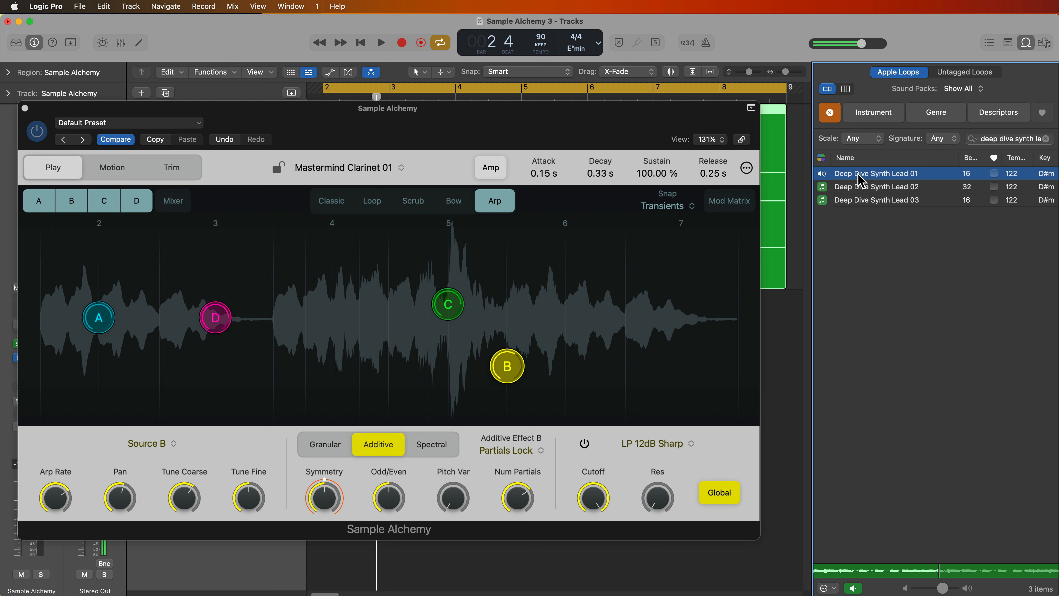
pyautogui.click(858, 177)
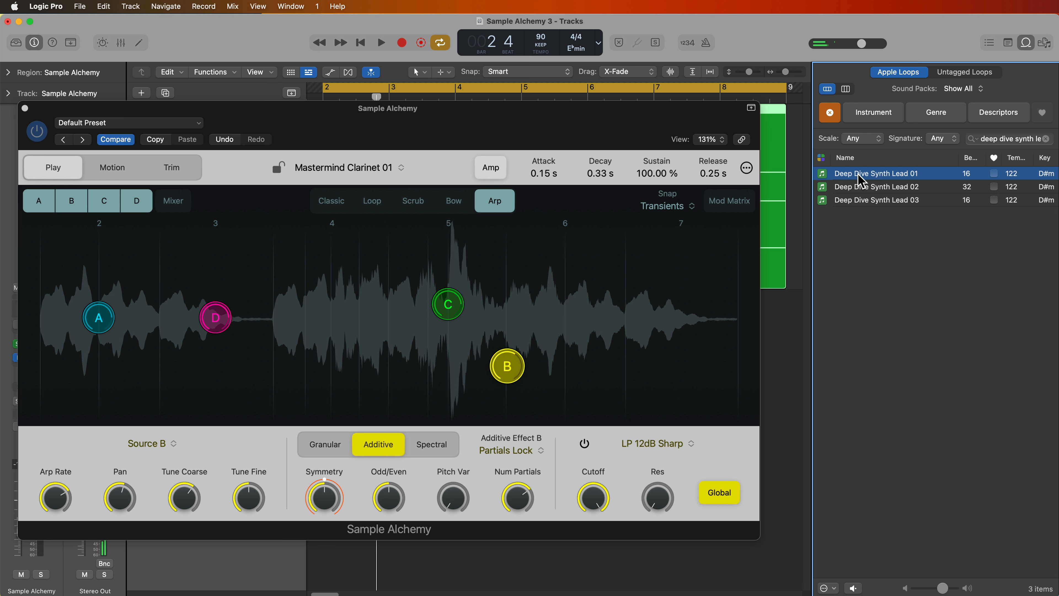
# Load Deep Dive Synth Lead 01 into Sample Alchemy and reposition source handles A, C and B along the waveform.
pyautogui.moveTo(860, 180); pyautogui.dragTo(347, 268)
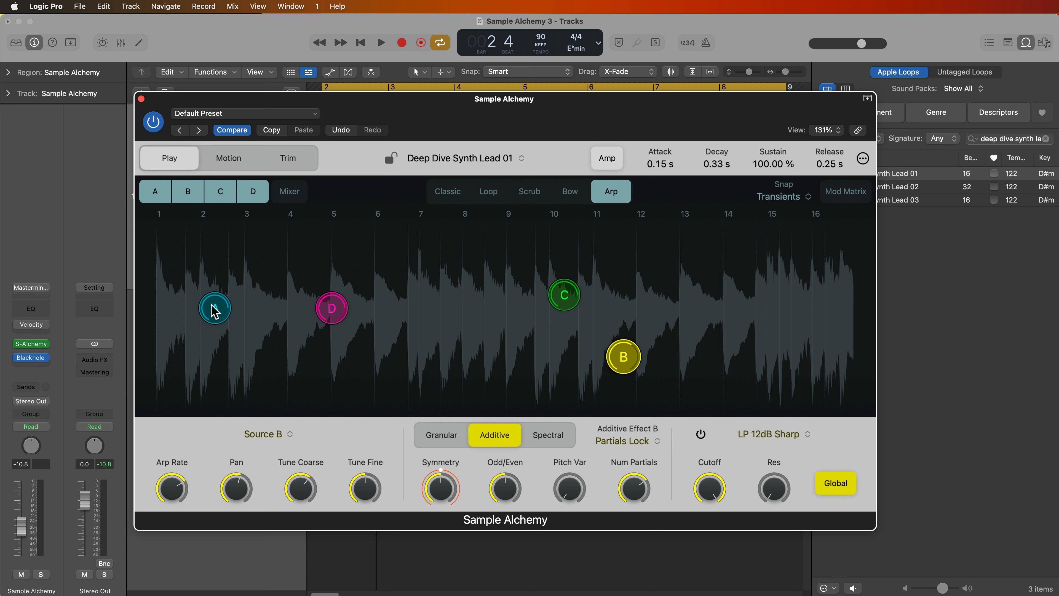
pyautogui.moveTo(215, 311); pyautogui.dragTo(185, 309)
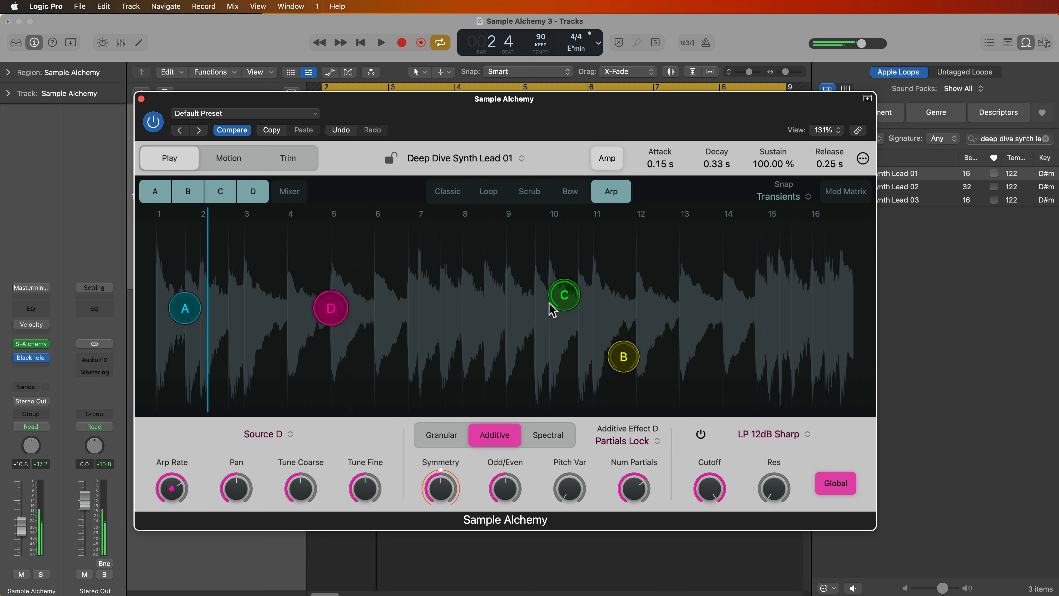
pyautogui.moveTo(554, 300); pyautogui.dragTo(496, 302)
pyautogui.moveTo(620, 356); pyautogui.dragTo(594, 330)
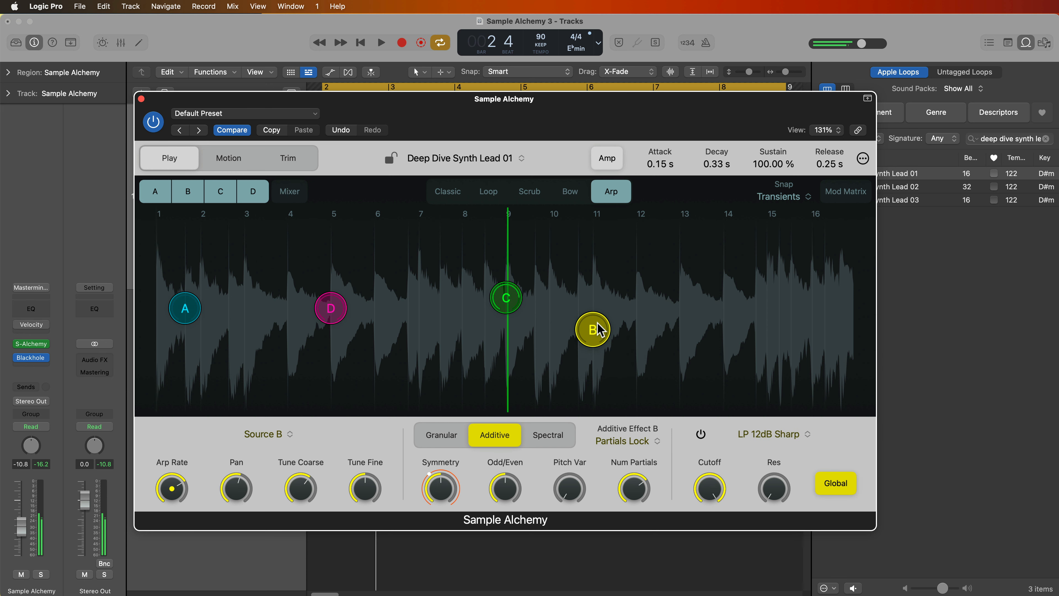
# Audition the new loop's arpeggio while adjusting the Sample Alchemy track volume, lowering it to about -13.0 dB.
pyautogui.press('space')
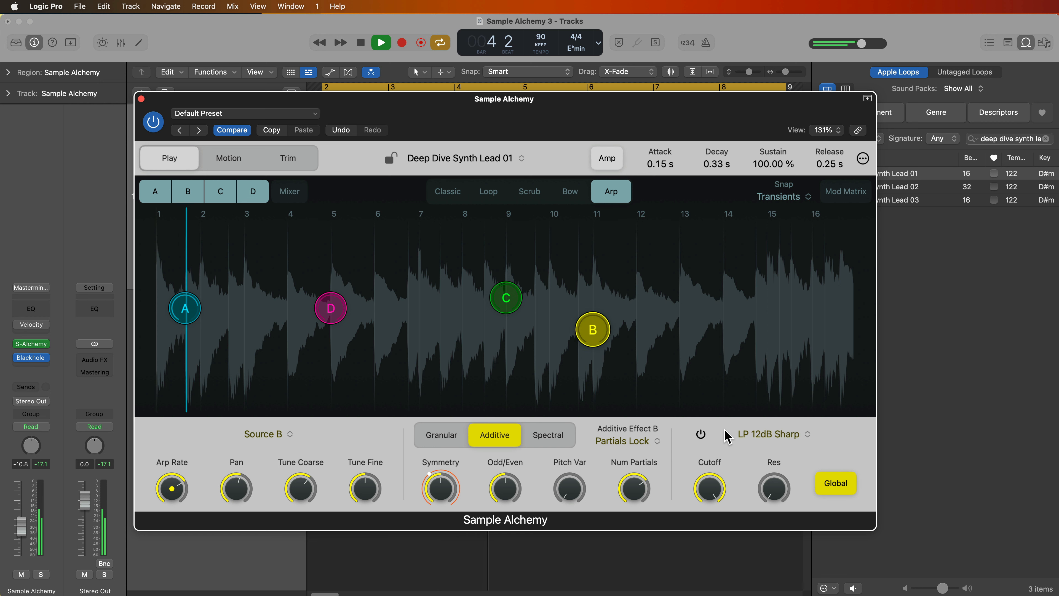
pyautogui.moveTo(21, 515); pyautogui.dragTo(21, 522)
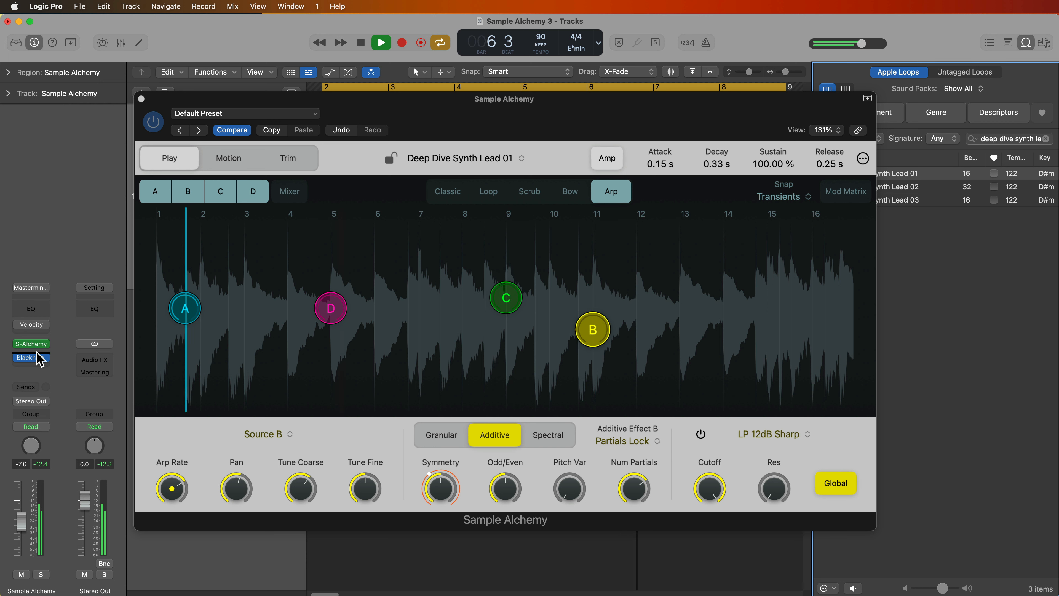
pyautogui.press('space')
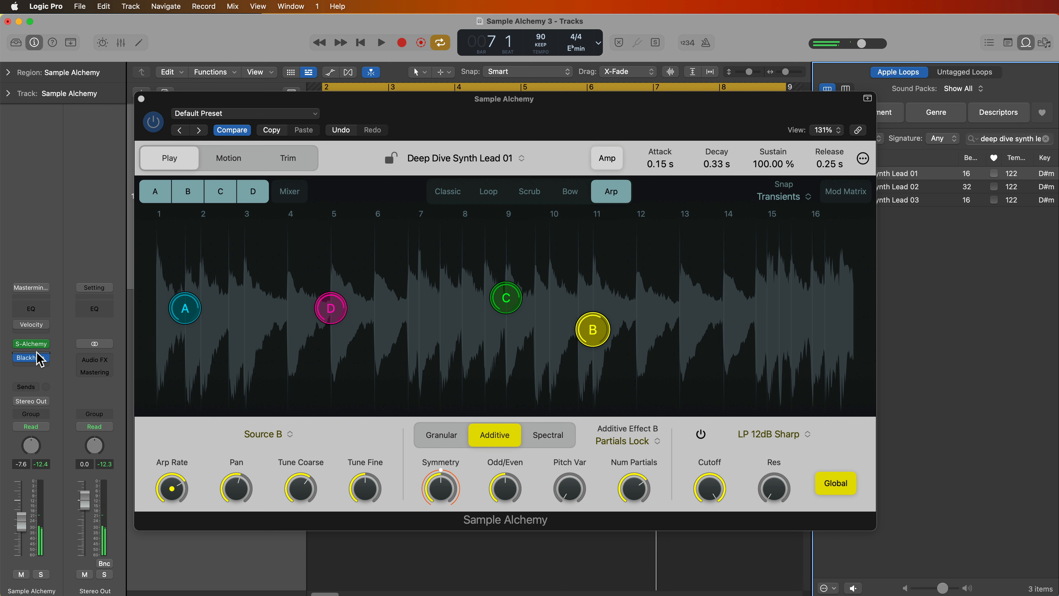
pyautogui.click(564, 197)
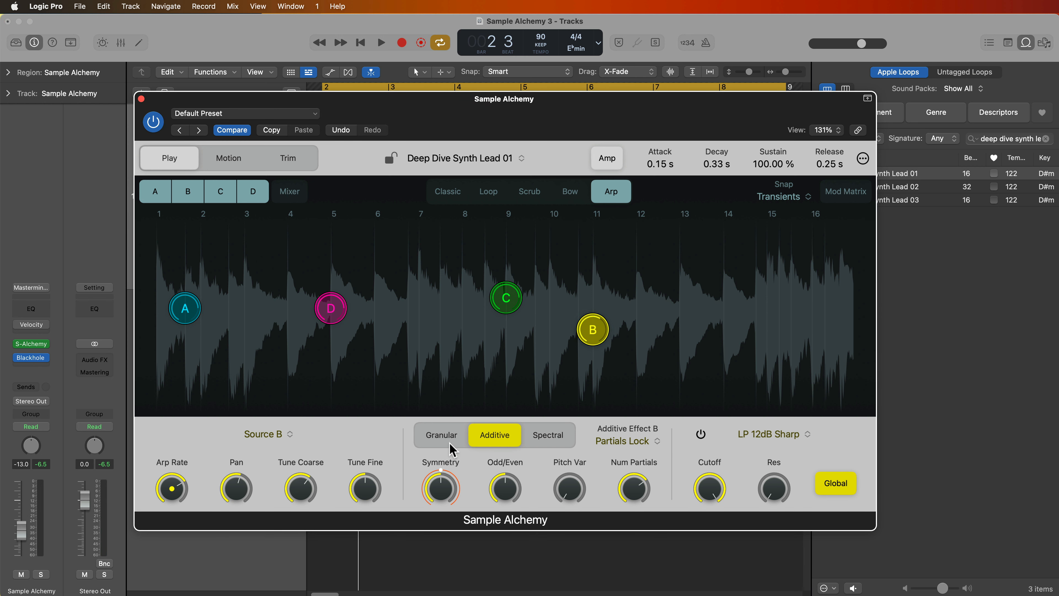
# Switch sources B, C, D and A to Granular synthesis and audition the arpeggio.
pyautogui.click(449, 443)
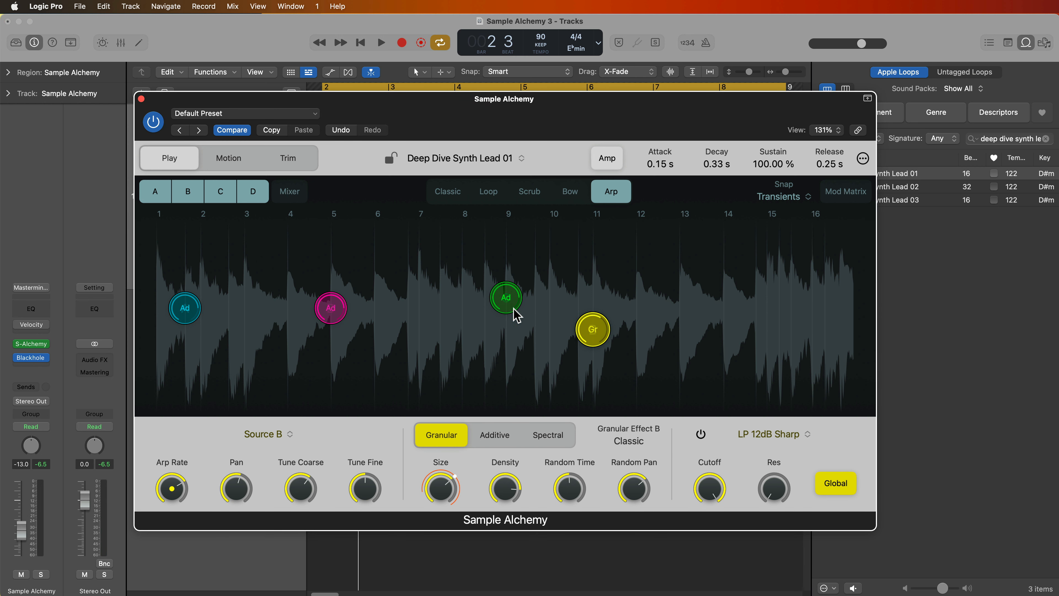
pyautogui.click(512, 311)
pyautogui.click(441, 434)
pyautogui.click(495, 435)
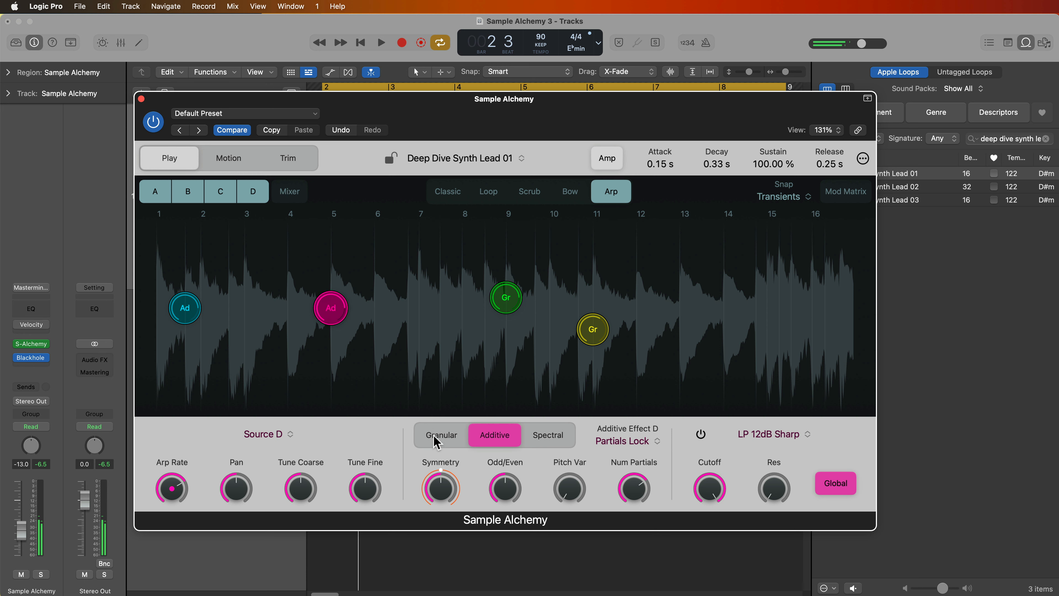
pyautogui.click(441, 434)
pyautogui.click(184, 308)
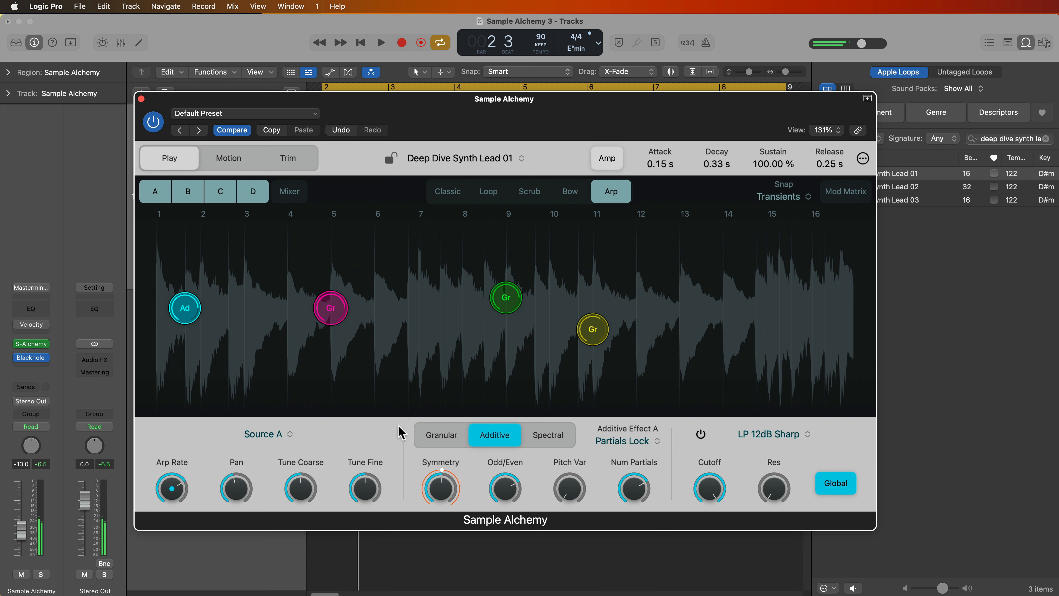
pyautogui.click(433, 436)
pyautogui.press('space')
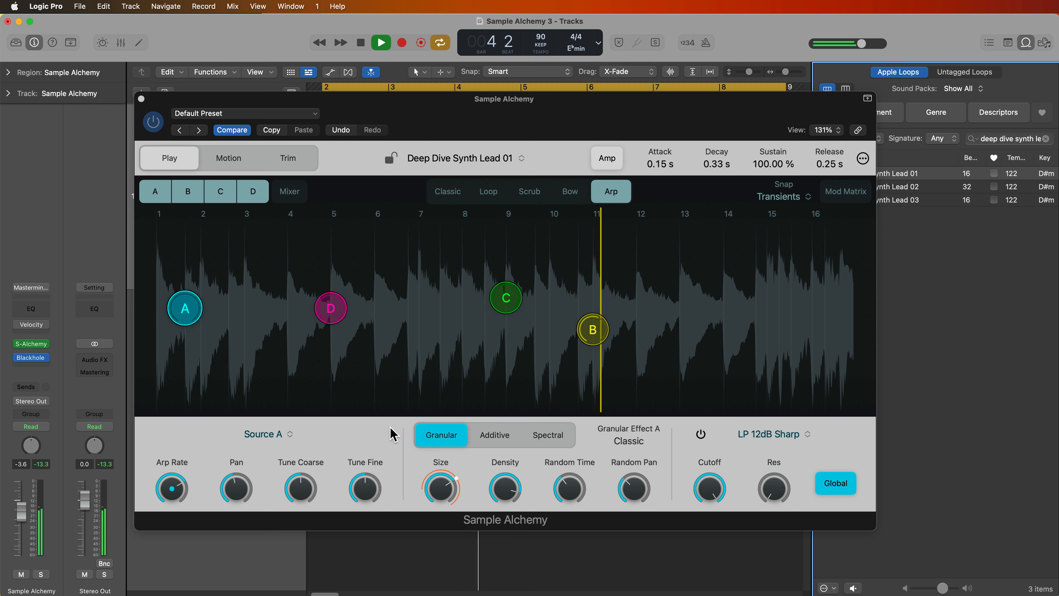
pyautogui.press('space')
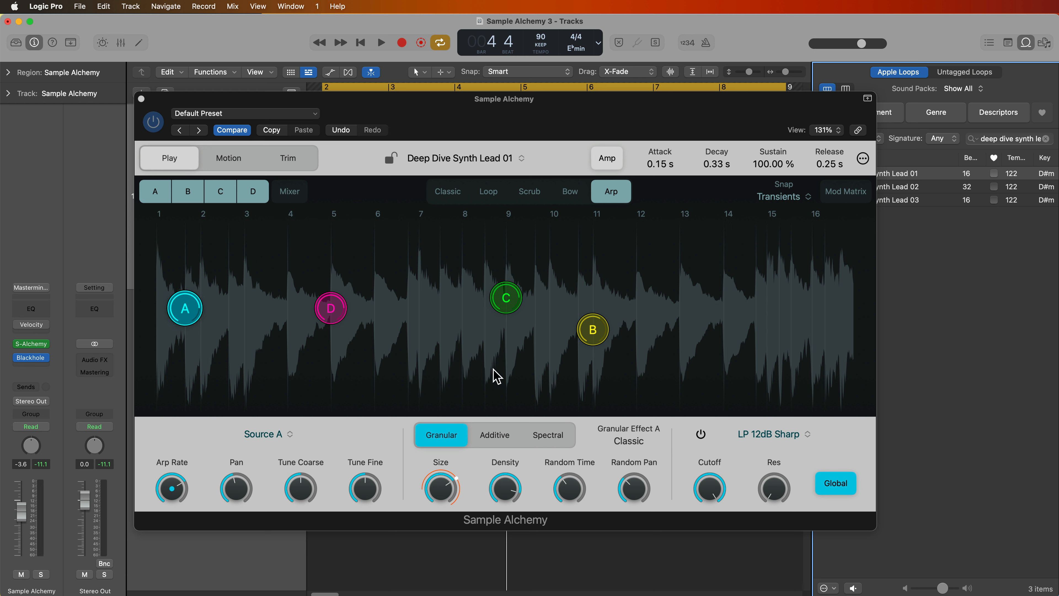
# Switch sources A, D, C and B back to Additive synthesis.
pyautogui.click(494, 435)
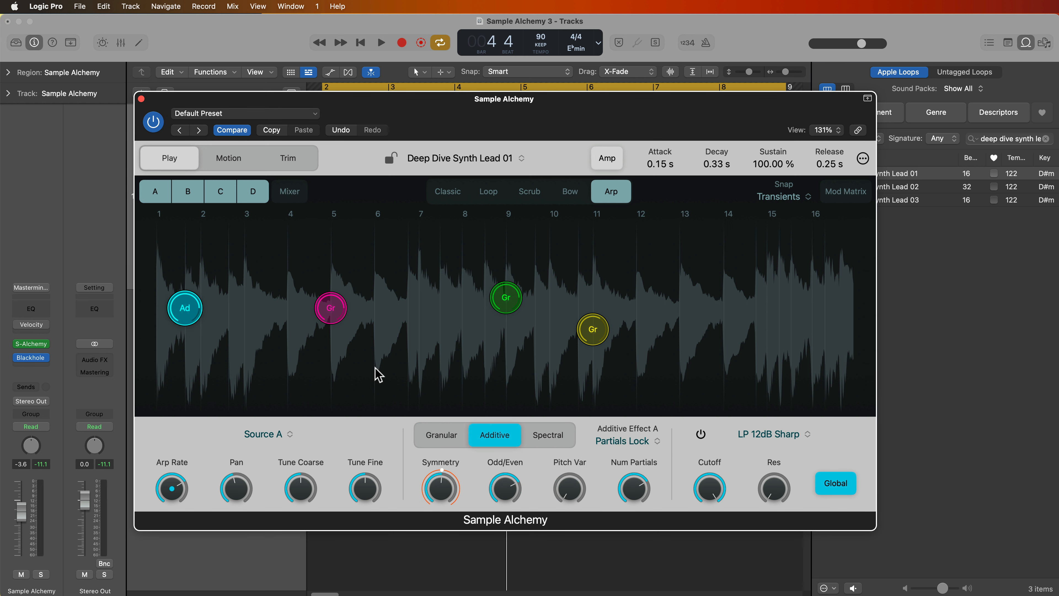
pyautogui.click(332, 316)
pyautogui.click(500, 437)
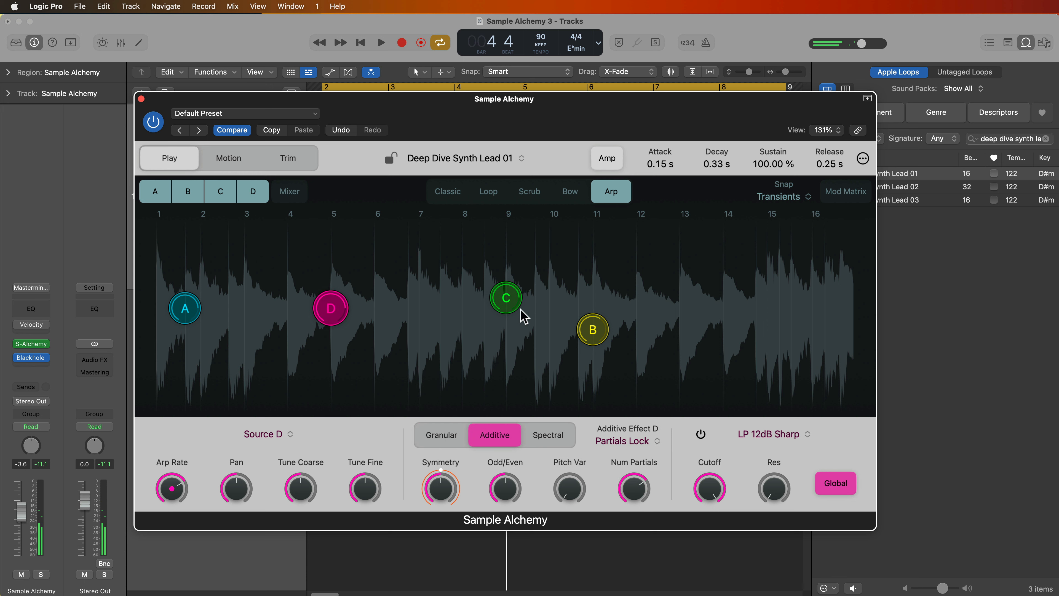
pyautogui.click(507, 299)
pyautogui.click(494, 435)
pyautogui.click(591, 329)
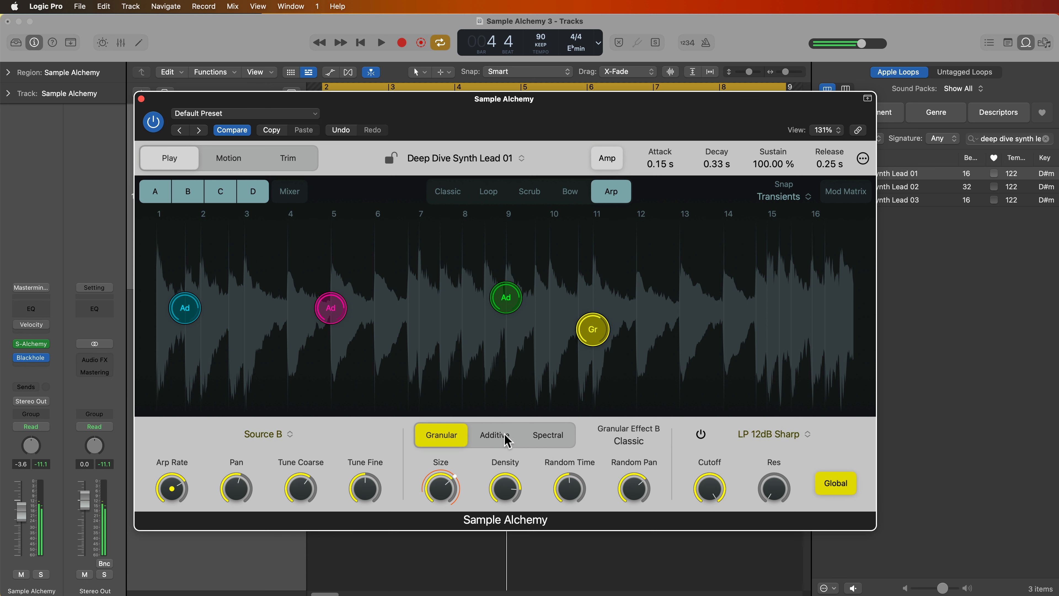
pyautogui.click(473, 437)
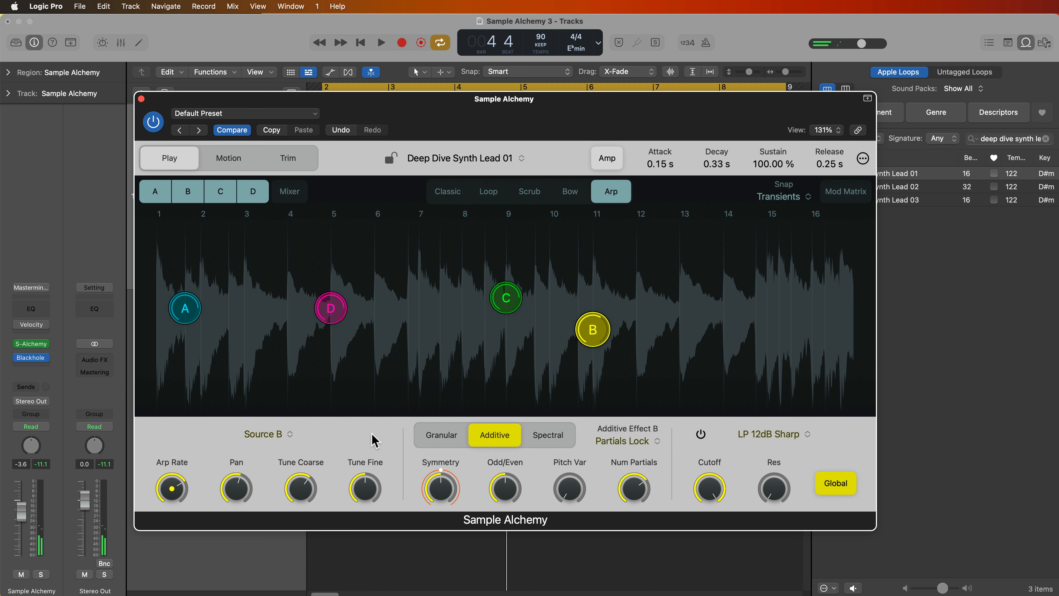
# Audition the additive arpeggio, check the Blackhole reverb settings and set the track volume to about -5.9 dB.
pyautogui.press('space')
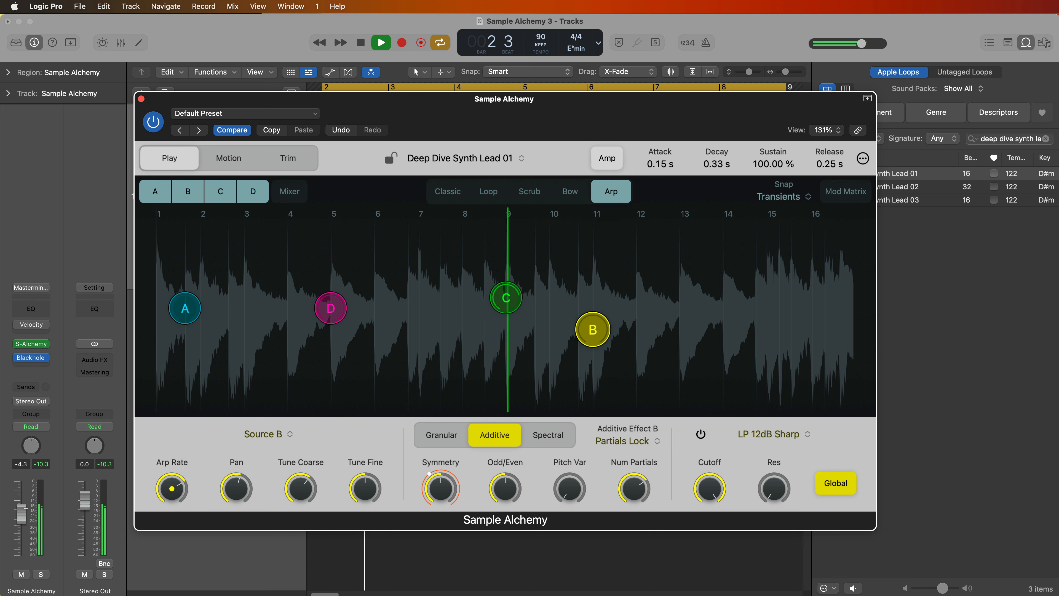
pyautogui.click(31, 357)
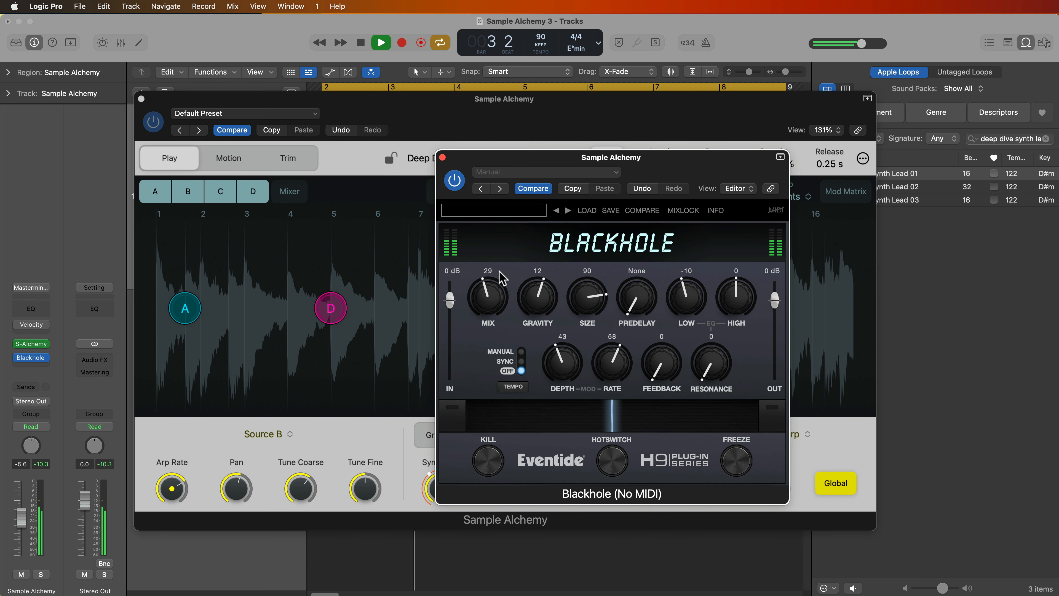
pyautogui.click(442, 157)
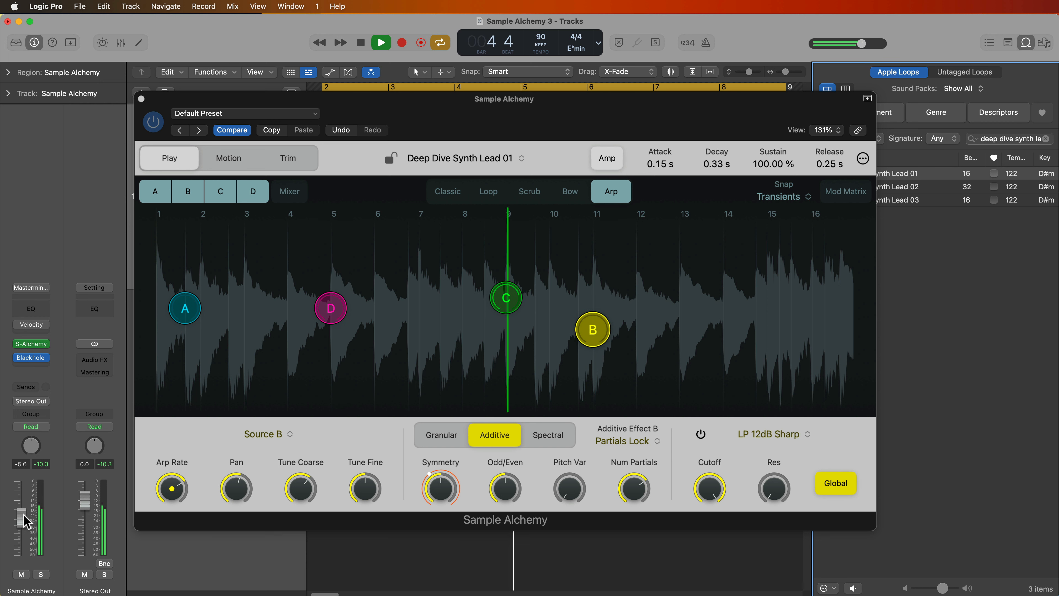
pyautogui.moveTo(23, 515); pyautogui.dragTo(24, 514)
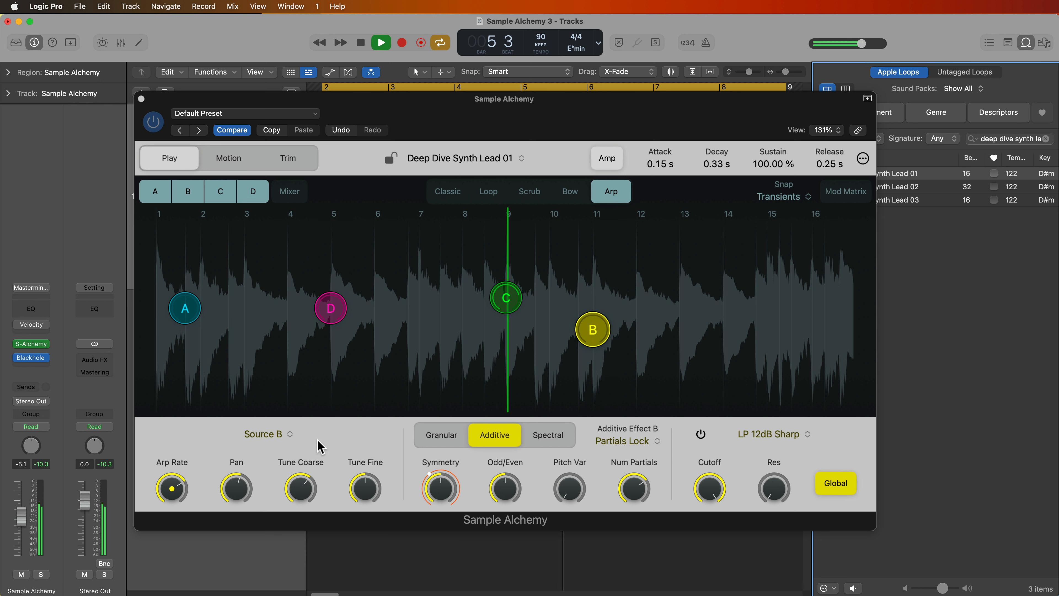
pyautogui.click(351, 440)
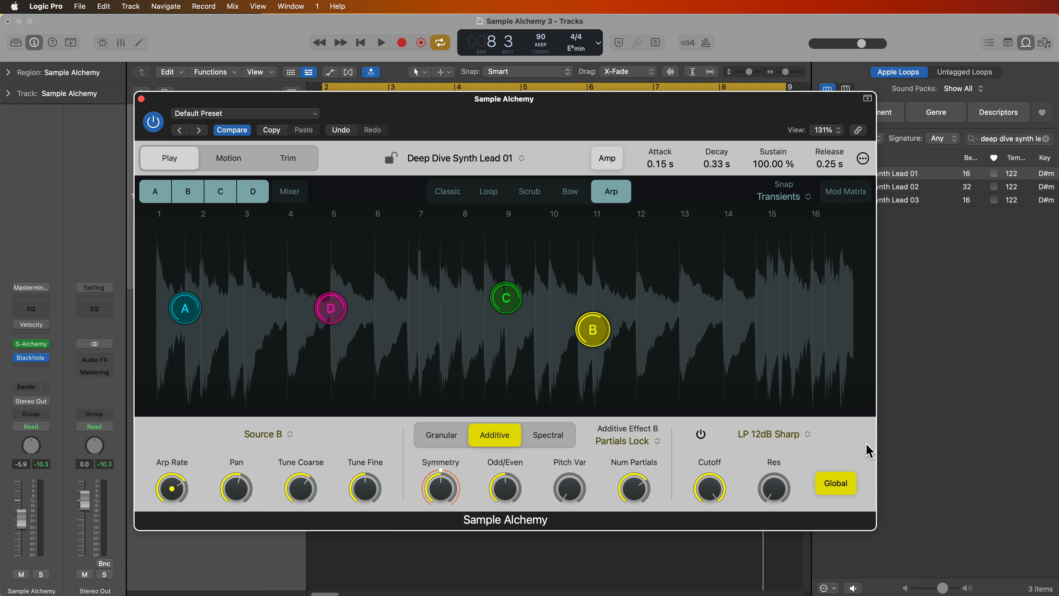
# Review the available filter types for source B, keeping LP 12dB Sharp selected.
pyautogui.click(807, 436)
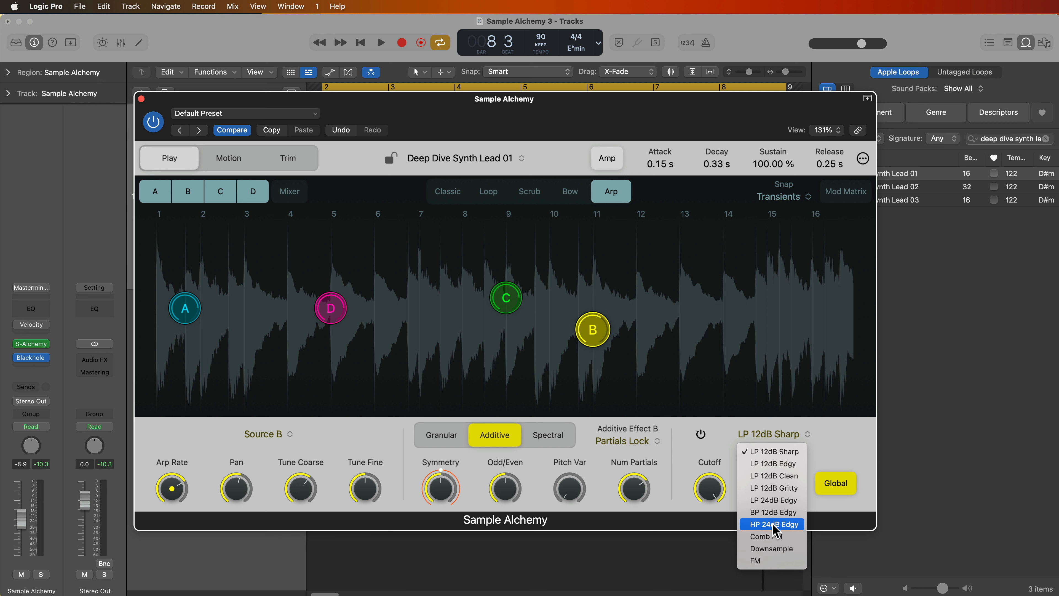
pyautogui.click(792, 451)
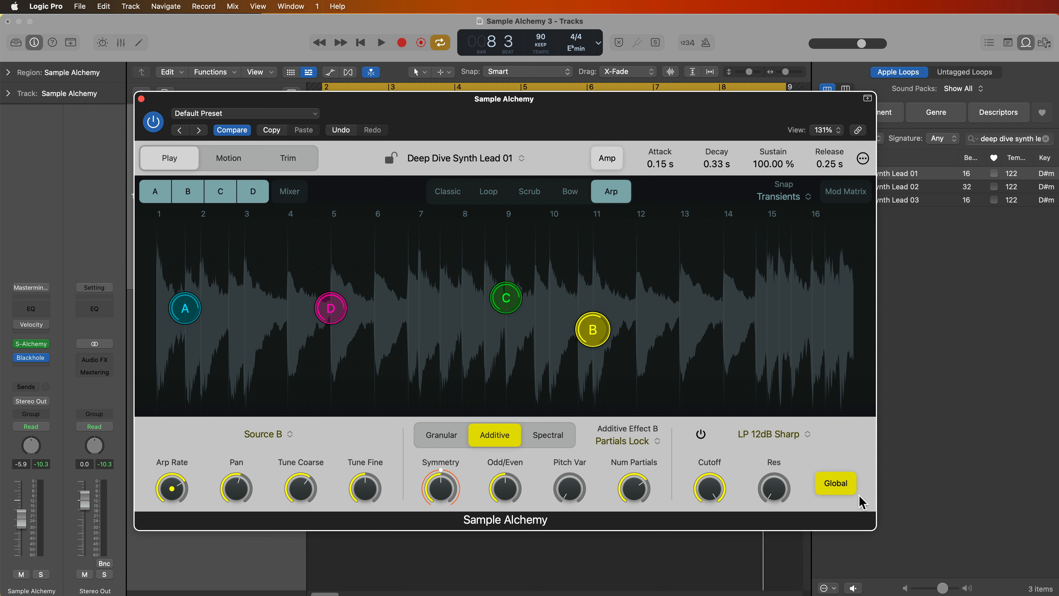
pyautogui.click(849, 493)
pyautogui.click(757, 441)
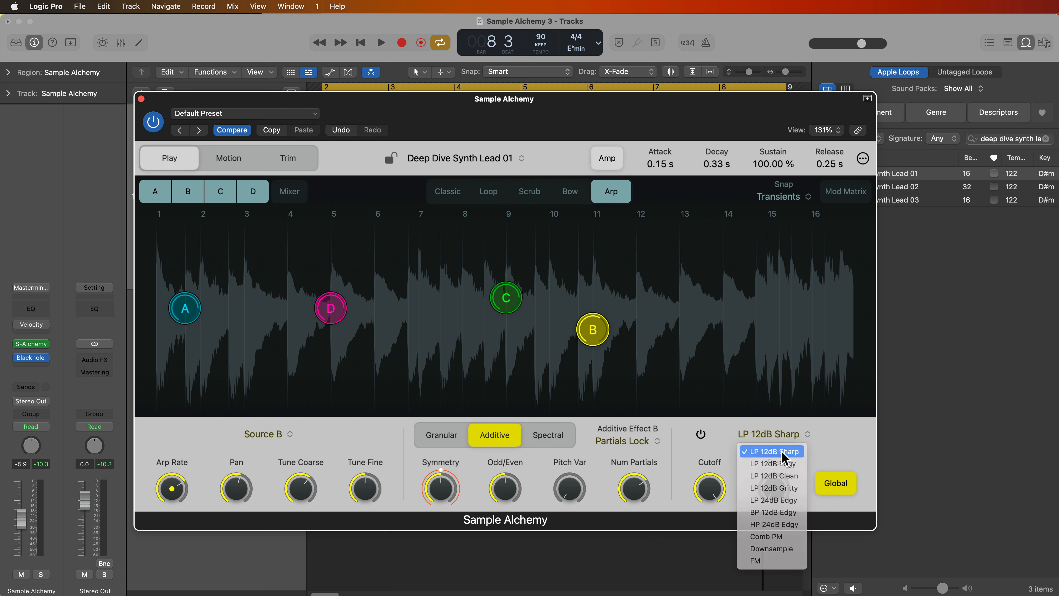
pyautogui.click(781, 452)
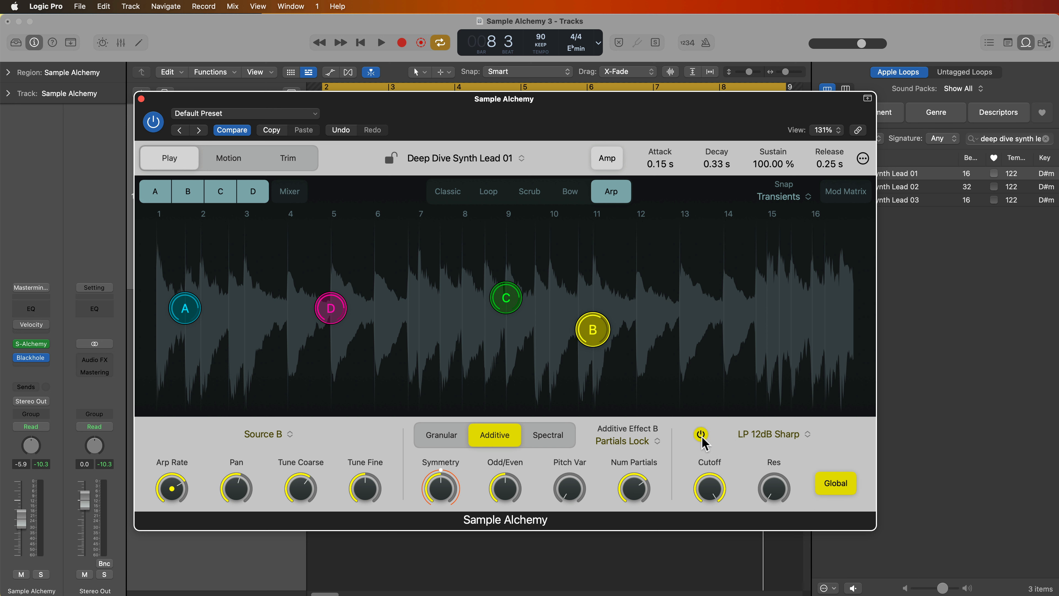
# Audition the global filter with Cutoff at about 1415 Hz and Res at 21.52 %, and restore Cutoff to 20000 Hz with the filter off.
pyautogui.press('space')
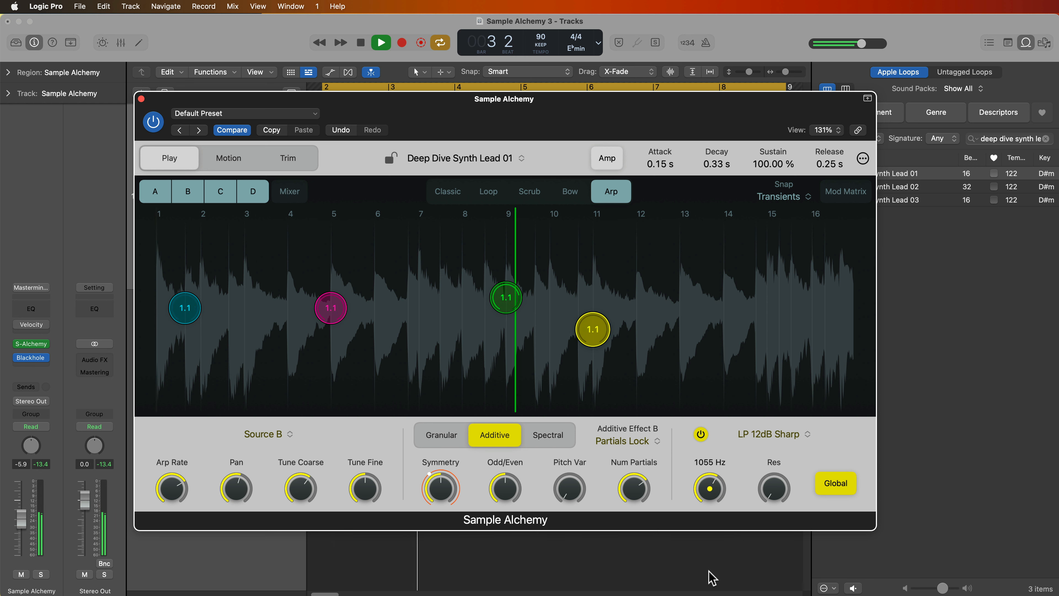
pyautogui.moveTo(708, 571); pyautogui.dragTo(711, 561)
pyautogui.moveTo(774, 483); pyautogui.dragTo(770, 441)
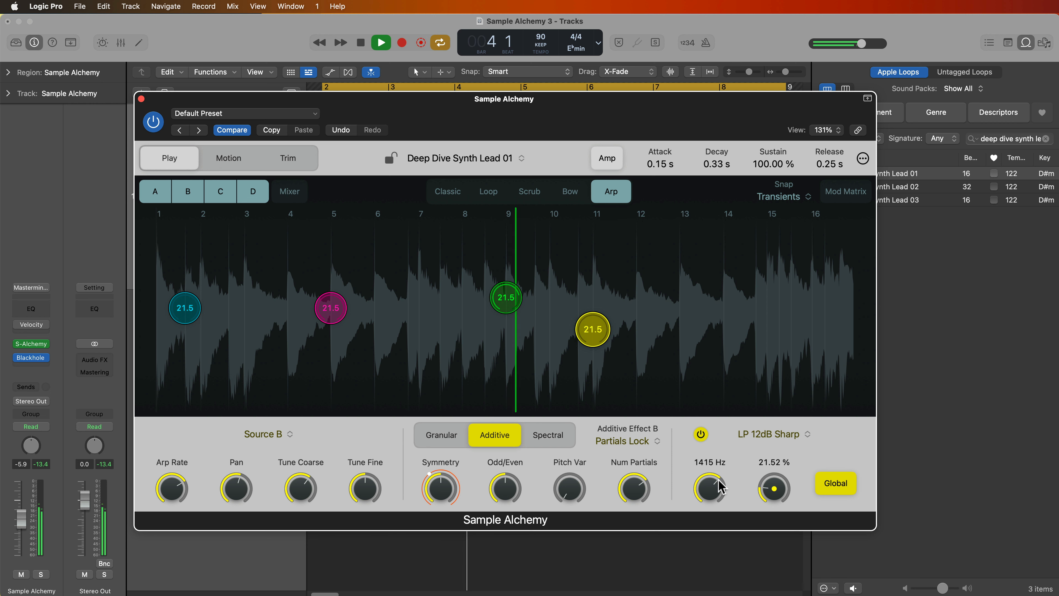
pyautogui.press('space')
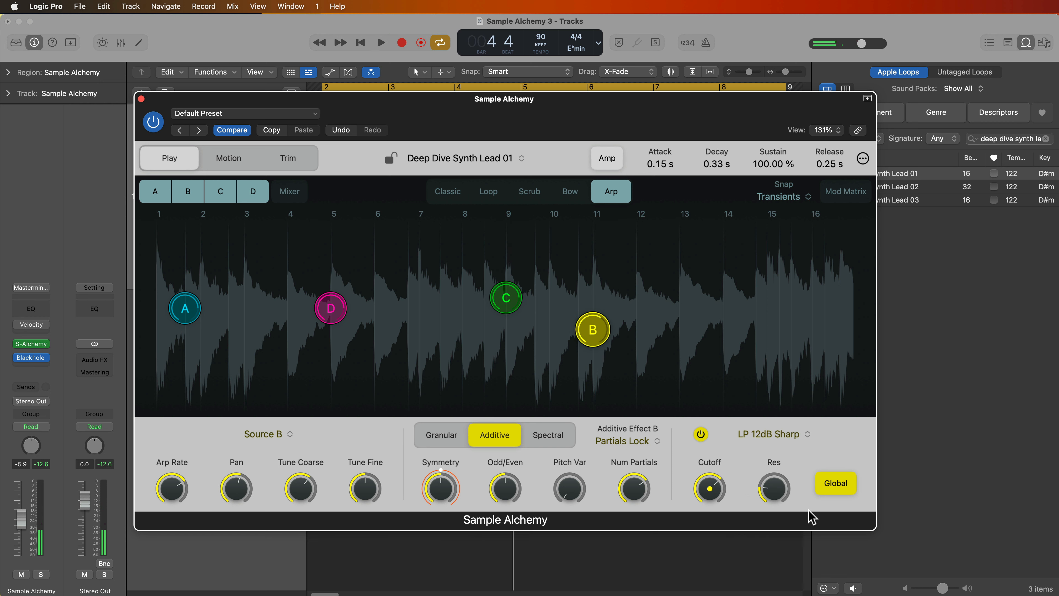
pyautogui.moveTo(711, 510); pyautogui.dragTo(779, 471)
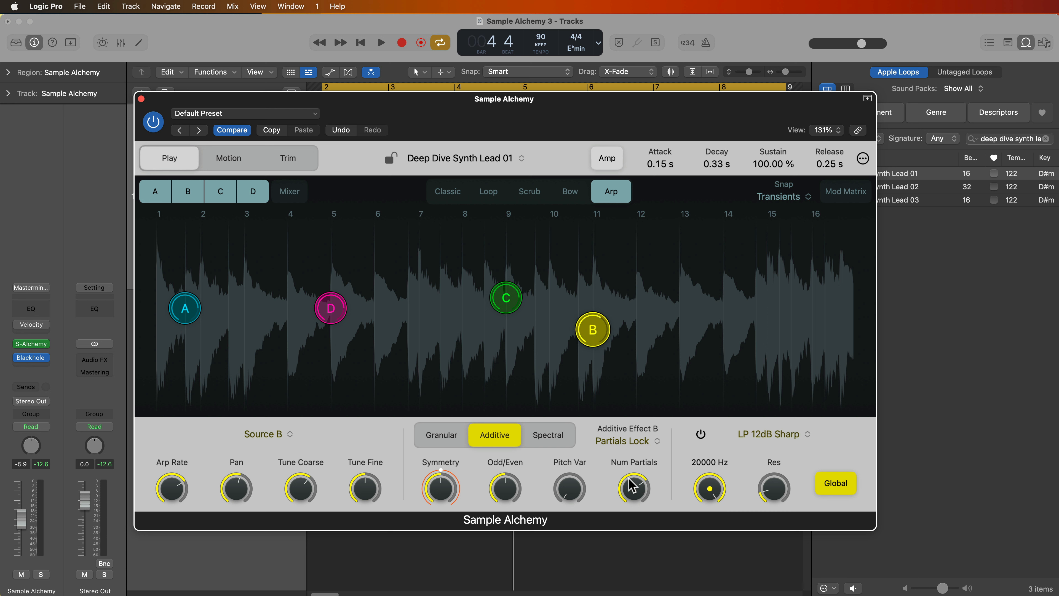
# Turn off global filter control, review source A's separate filter settings and adjust source B's Cutoff individually.
pyautogui.click(831, 488)
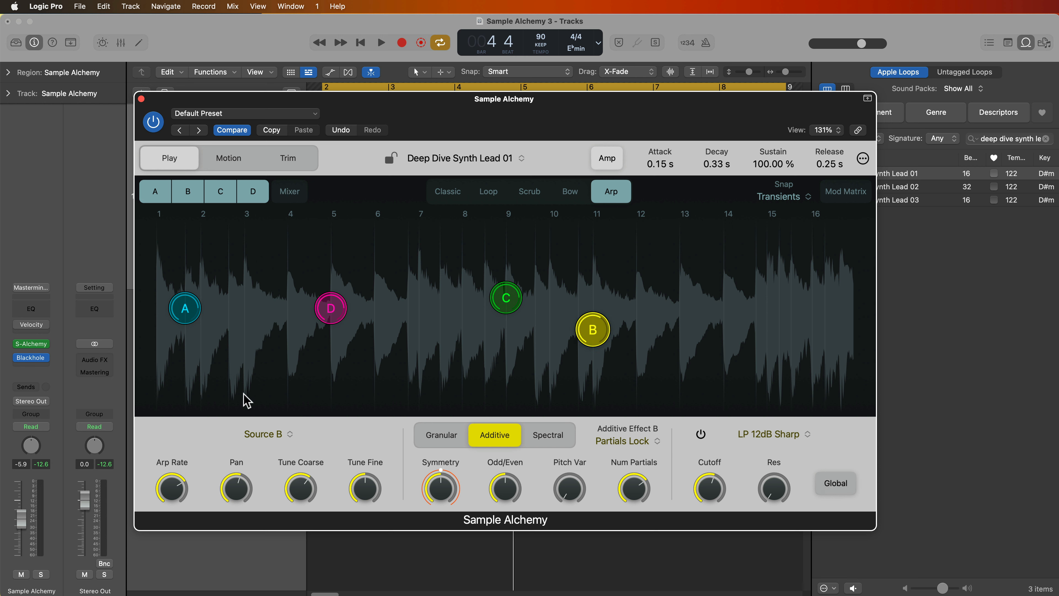
pyautogui.click(186, 311)
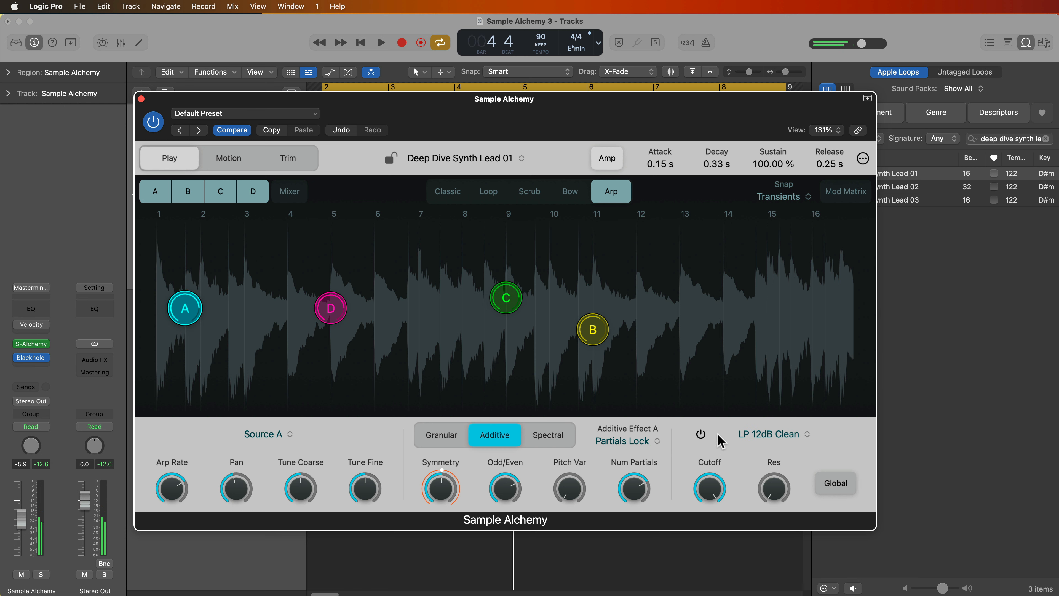
pyautogui.click(592, 330)
pyautogui.moveTo(715, 482); pyautogui.dragTo(737, 371)
# Enable source C's filter with Cutoff at 1039 Hz and Res at 14.13 %, and select source D.
pyautogui.click(505, 299)
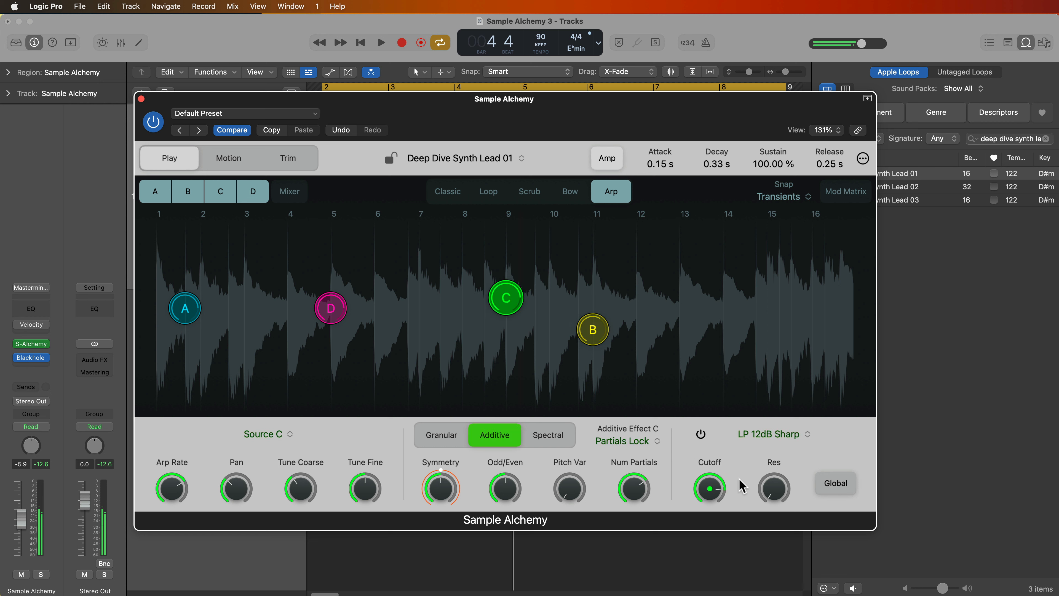
pyautogui.click(701, 435)
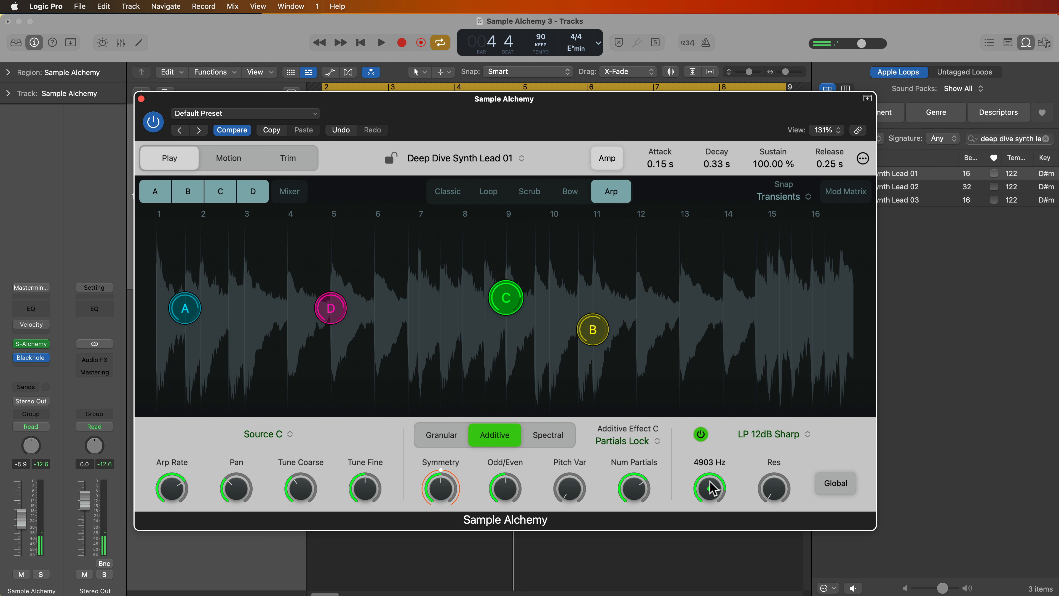
pyautogui.moveTo(773, 511); pyautogui.dragTo(774, 493)
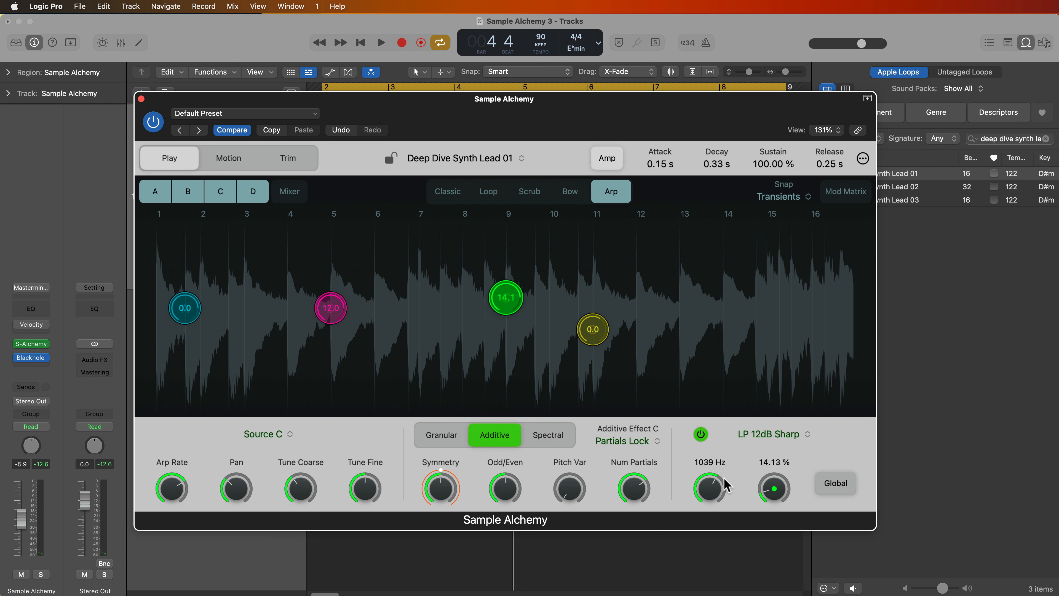
pyautogui.click(343, 311)
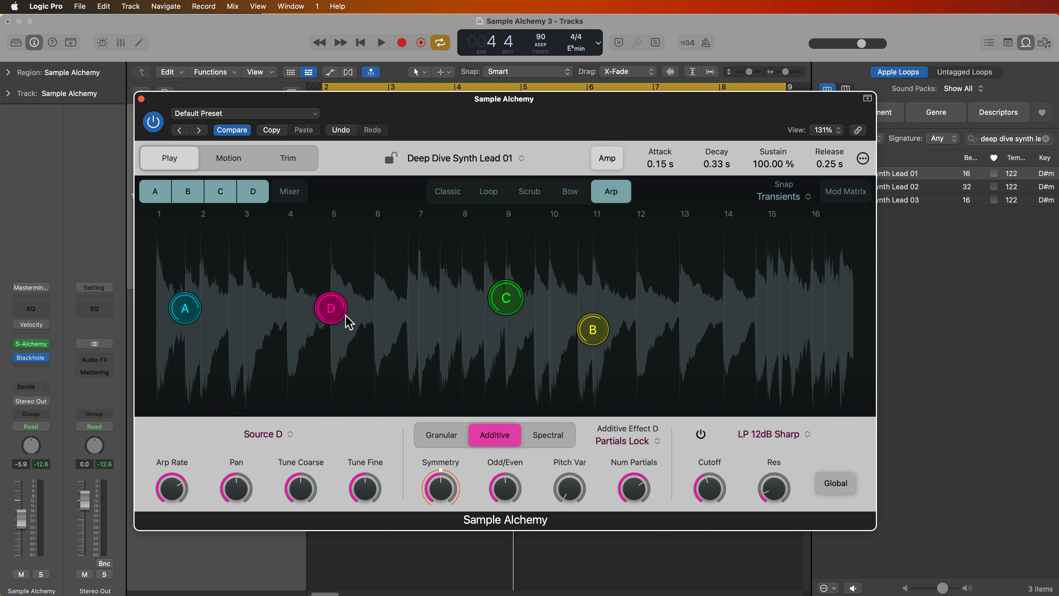
# Enable source D's filter with Cutoff at 606 Hz and Res at 14.67 %.
pyautogui.click(702, 435)
pyautogui.moveTo(710, 486); pyautogui.dragTo(725, 464)
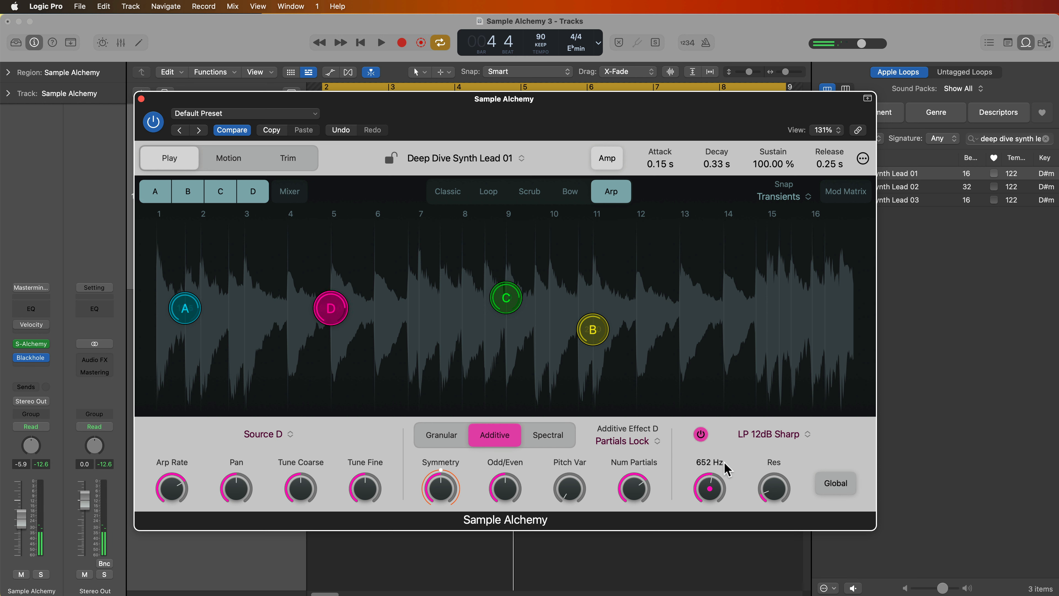
pyautogui.moveTo(778, 495); pyautogui.dragTo(778, 490)
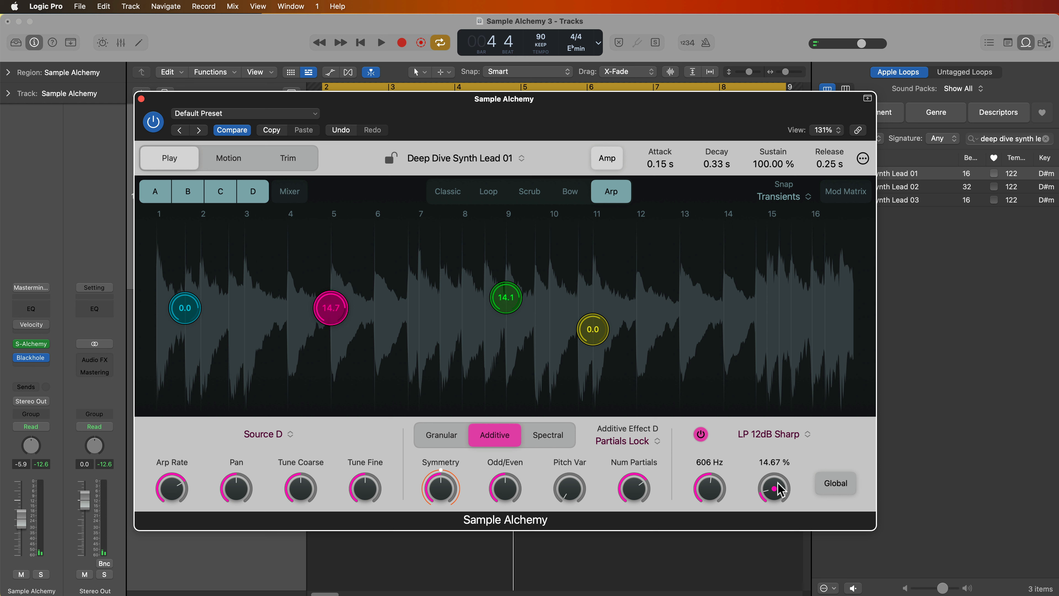
# Compare the individual filter settings of sources B, A, D and C, and play the track to hear them together.
pyautogui.click(594, 334)
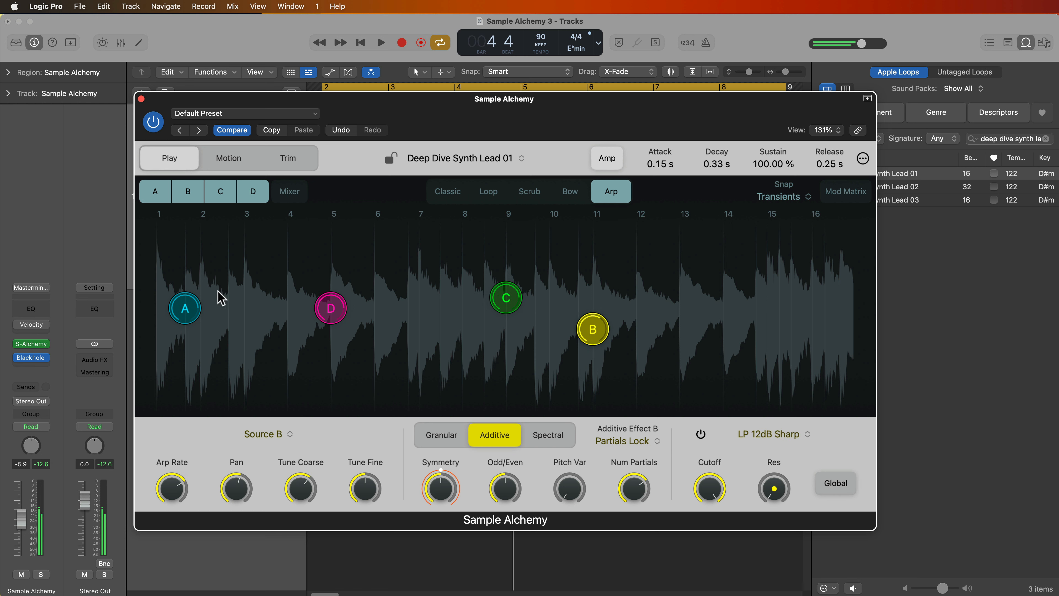
pyautogui.click(192, 309)
pyautogui.click(330, 309)
pyautogui.click(505, 298)
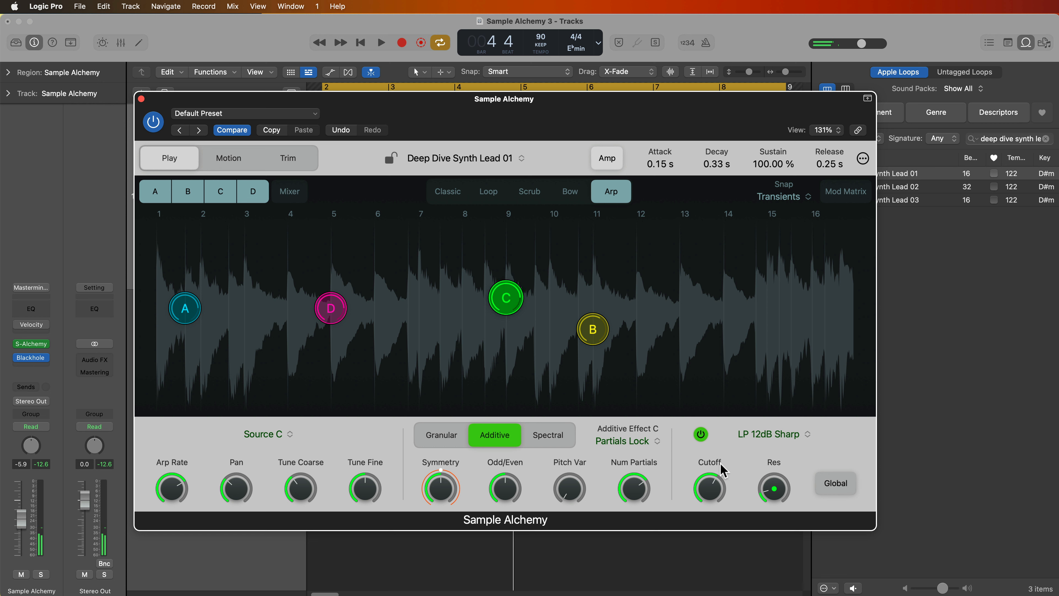
pyautogui.press('space')
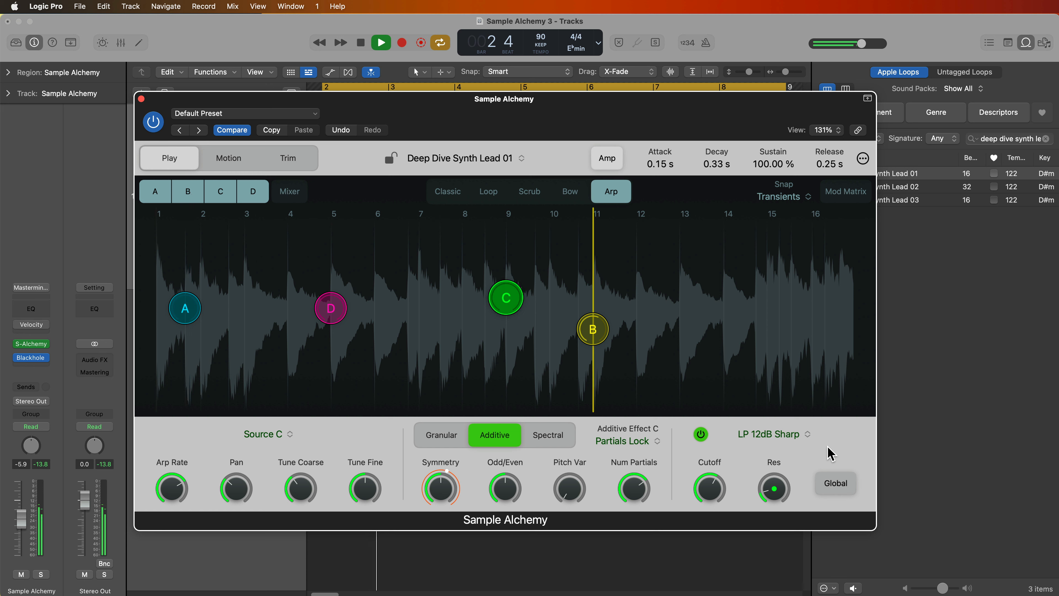
# Enable source B's filter and set the amp envelope to Attack 0.0280 s, Decay 0.40 s and Sustain 18.70 % during playback.
pyautogui.click(583, 332)
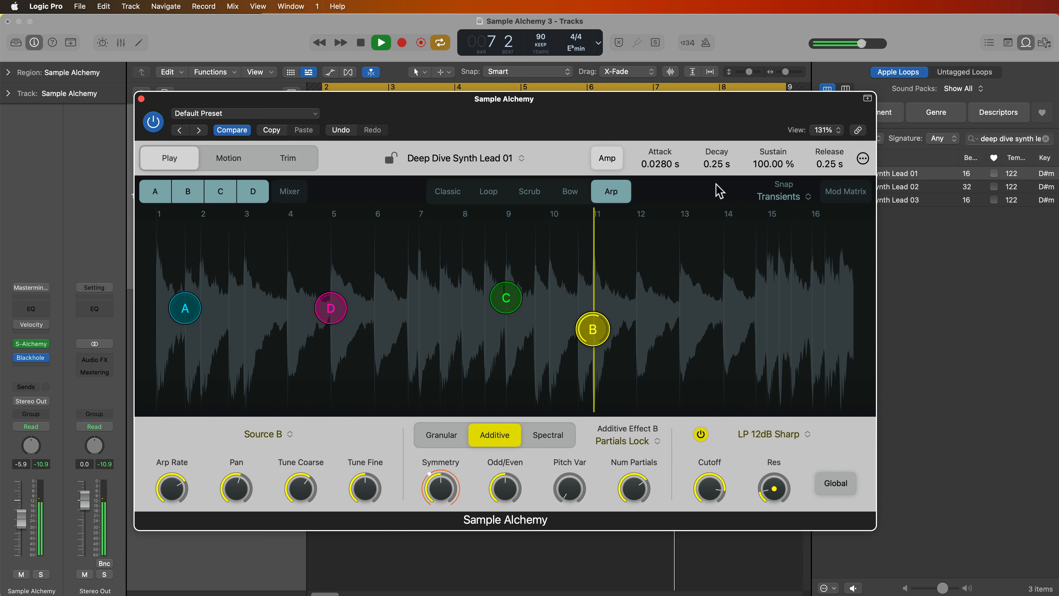
pyautogui.moveTo(764, 166); pyautogui.dragTo(747, 308)
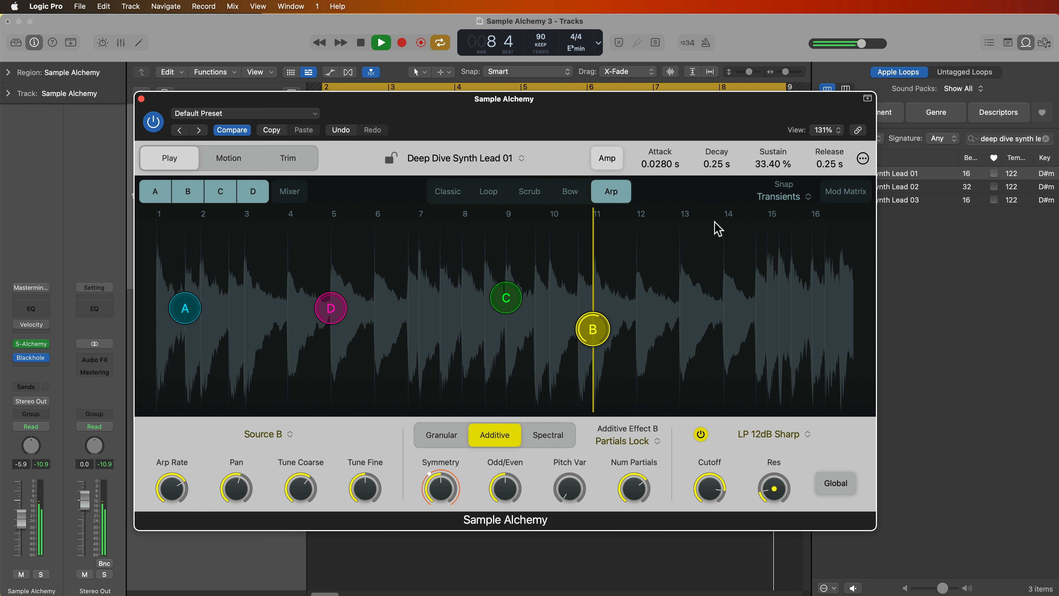
pyautogui.moveTo(726, 164); pyautogui.dragTo(772, 182)
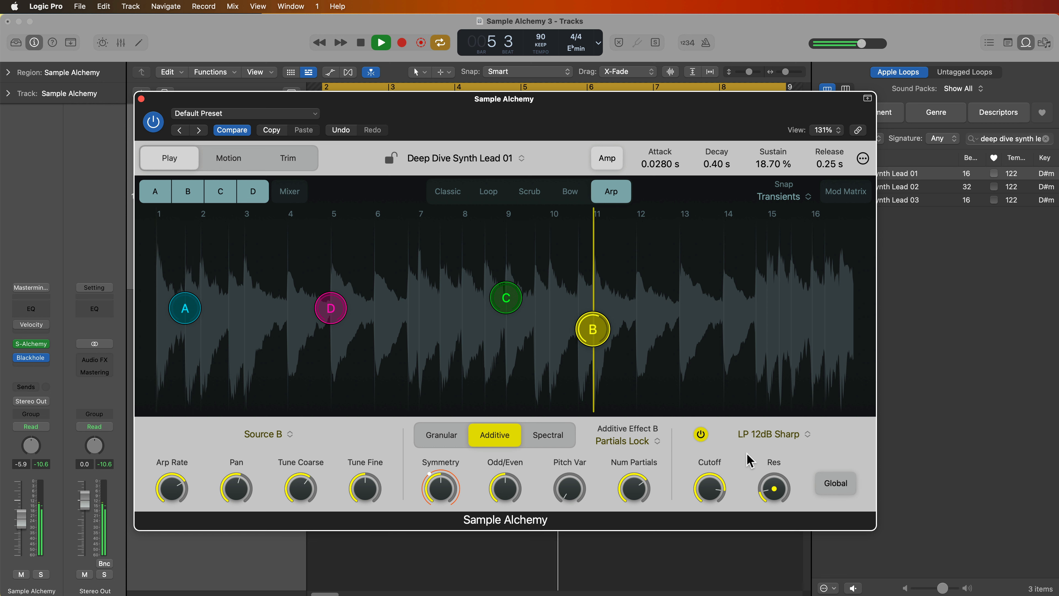
pyautogui.press('space')
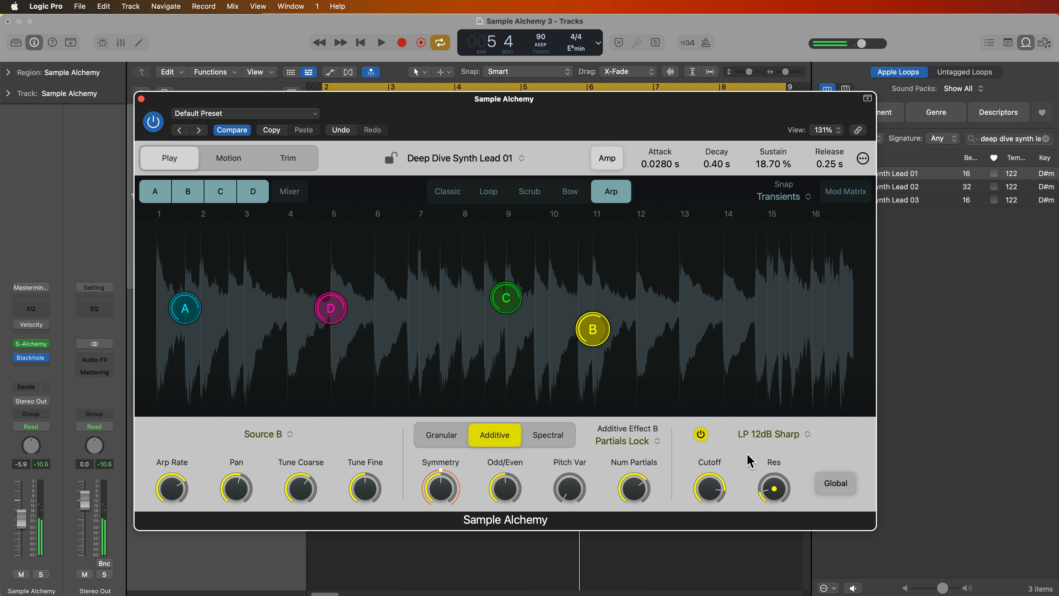